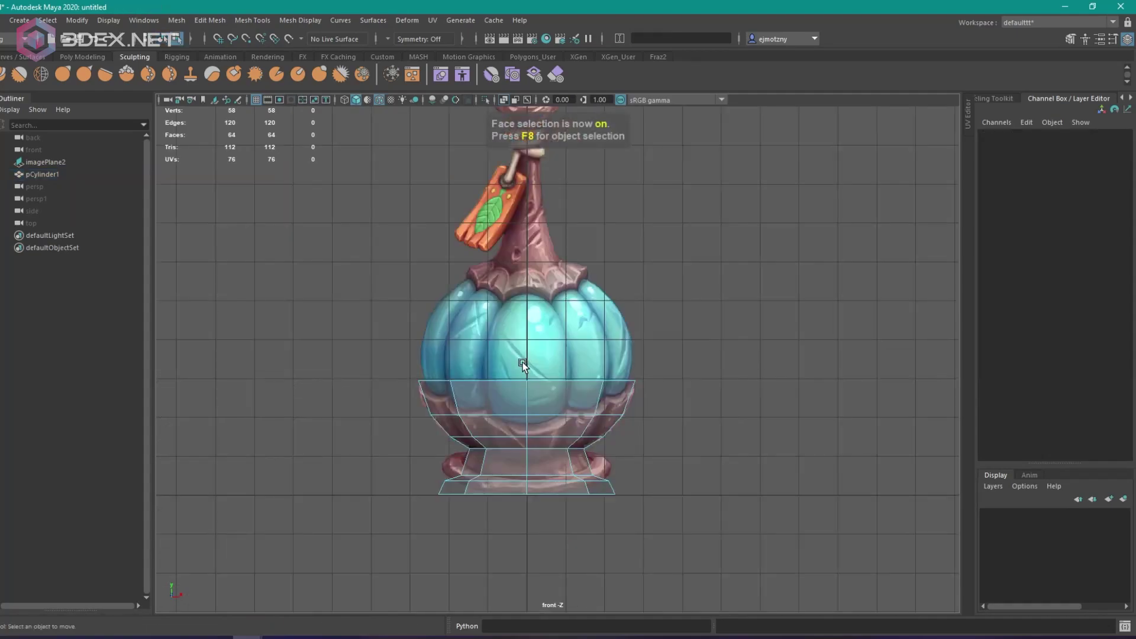
# Step: Pull the cylinder blockout upward toward the neck position
pyautogui.moveTo(524, 362); pyautogui.dragTo(529, 353)
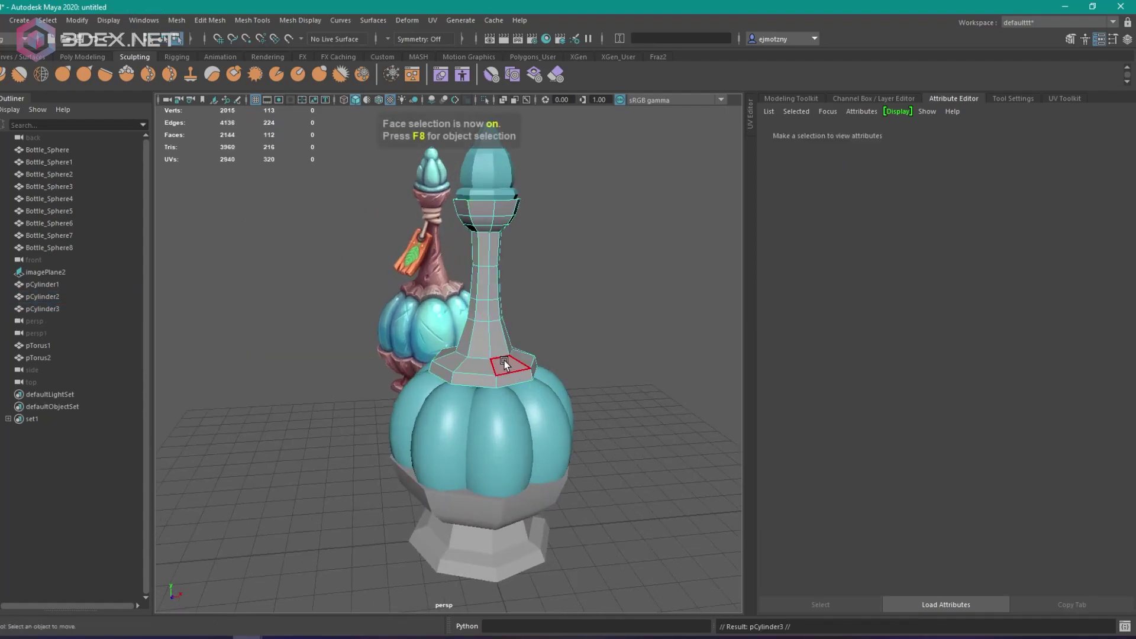
# Step: Rename the new neck cylinder and slide the half-ring rope piece down against the coil
pyautogui.press('F8')
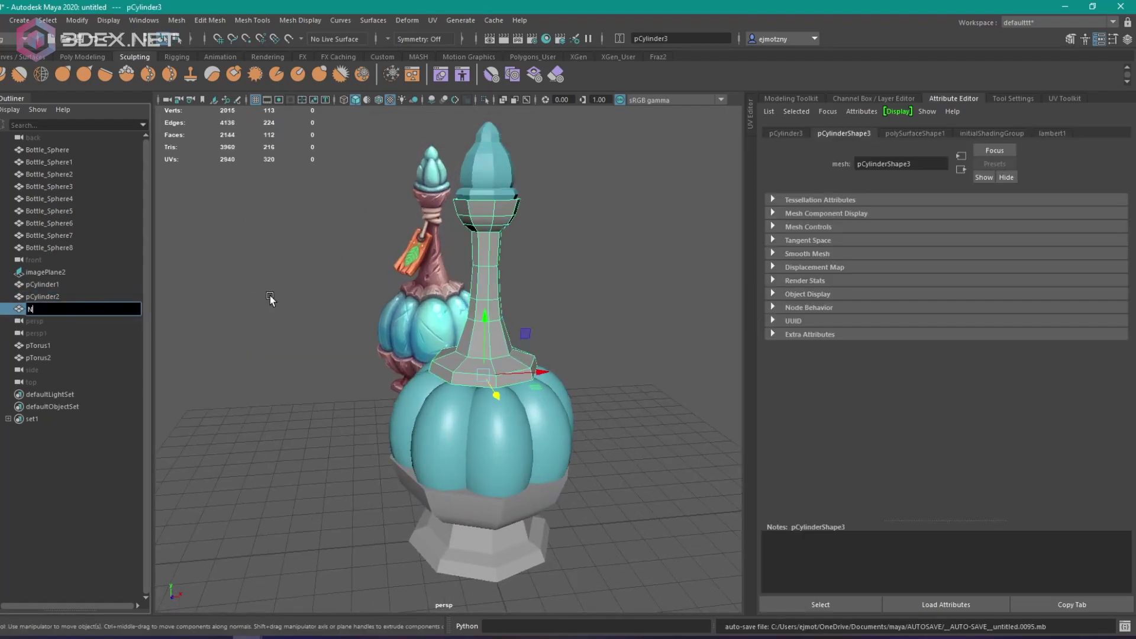
pyautogui.doubleClick(44, 296)
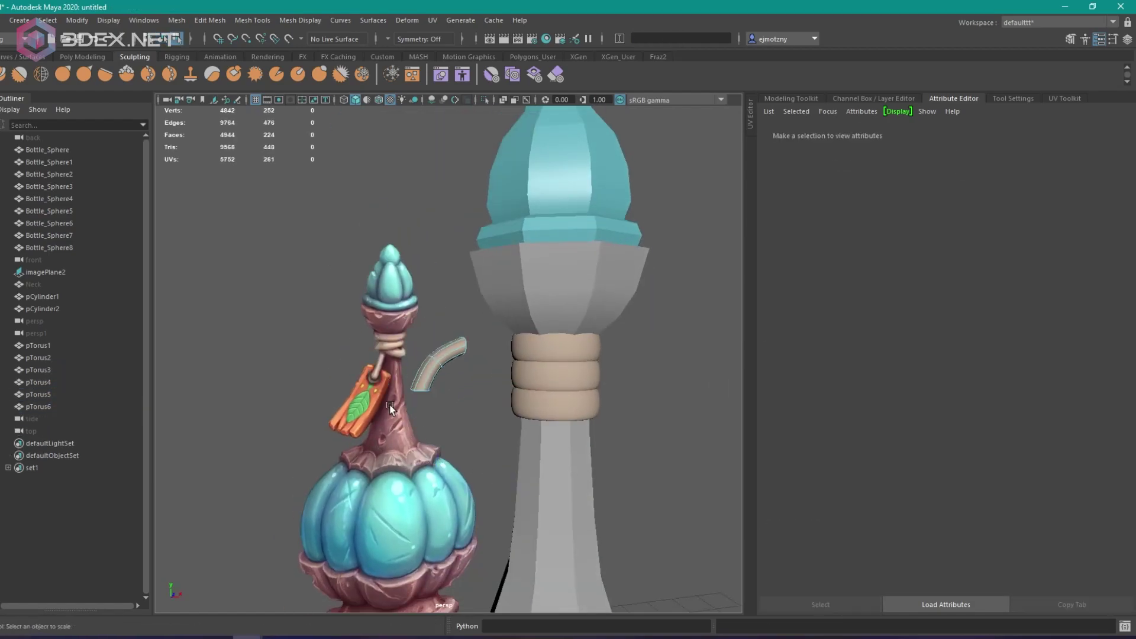
pyautogui.click(439, 365)
pyautogui.moveTo(504, 385); pyautogui.dragTo(570, 384)
pyautogui.moveTo(532, 338); pyautogui.dragTo(524, 389)
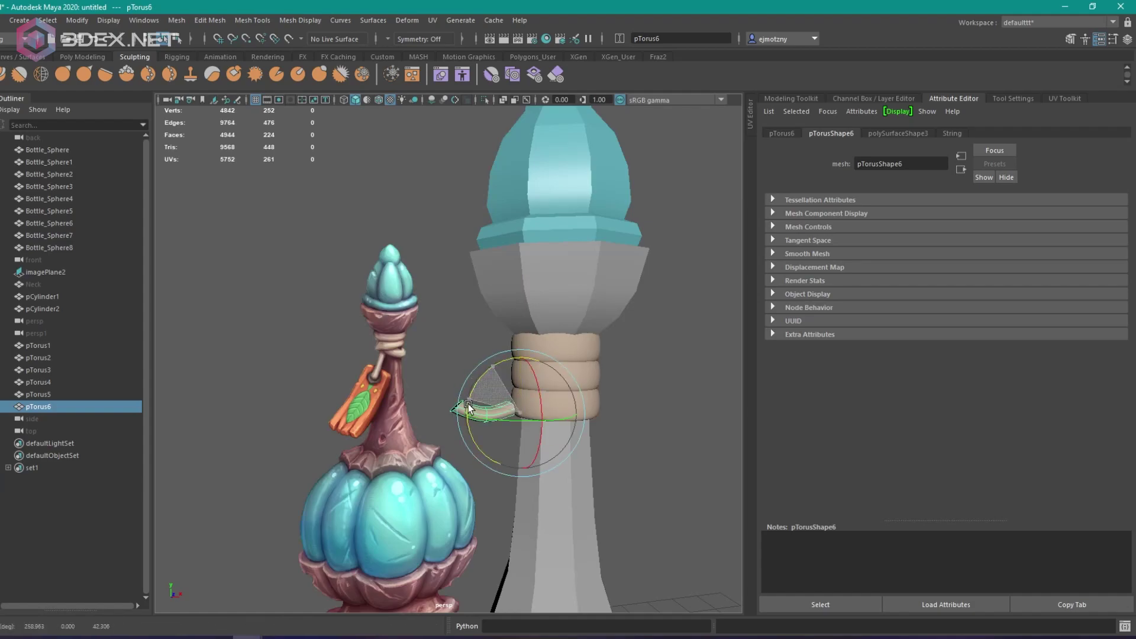
pyautogui.keyDown('alt'); pyautogui.moveTo(468, 438); pyautogui.dragTo(439, 397); pyautogui.keyUp('alt')
# Step: Rotate the half-ring's end vertices into a hanging rope strand
pyautogui.press('F9')
pyautogui.click(439, 396)
pyautogui.press('e')
pyautogui.scroll(-5, 479, 327)
pyautogui.click(381, 304)
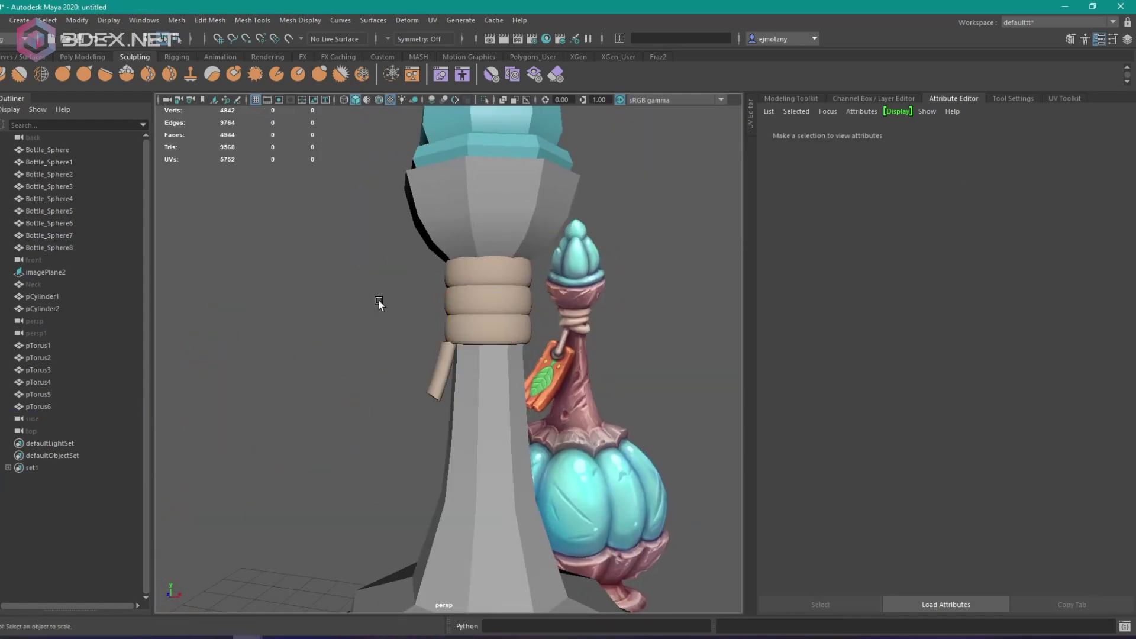
pyautogui.press('r')
pyautogui.keyDown('alt'); pyautogui.moveTo(380, 304); pyautogui.dragTo(446, 314); pyautogui.keyUp('alt')
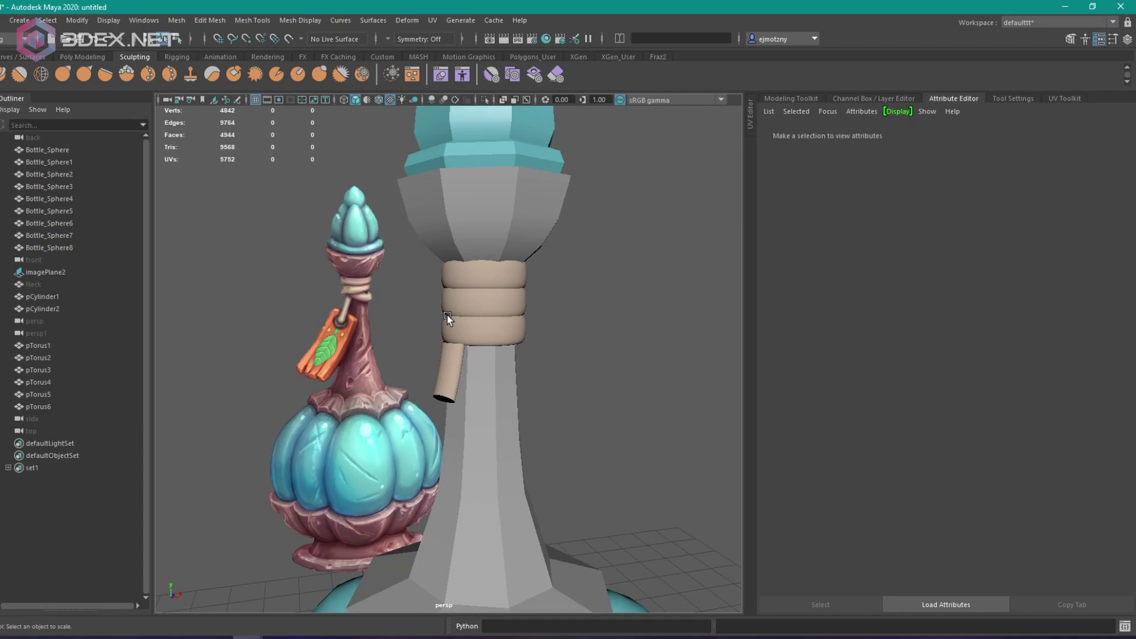
# Step: Duplicate the rope ring, delete its upper half of faces, and save as PotionBottle.0001.ma
pyautogui.click(447, 318)
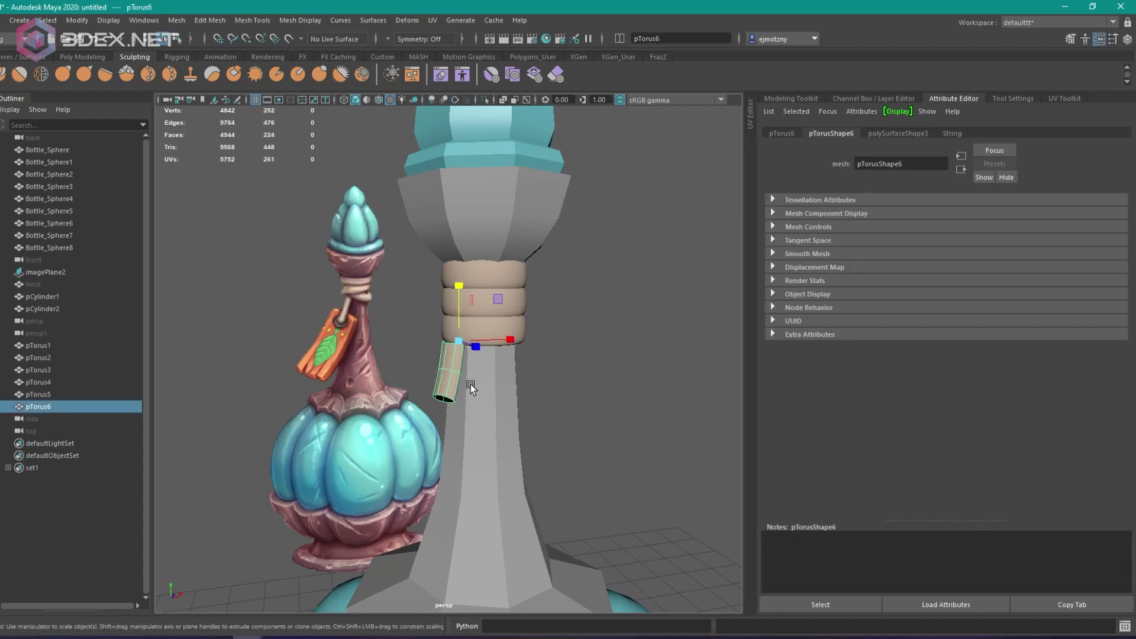
pyautogui.hotkey('ctrl', 'd')
pyautogui.keyDown('alt'); pyautogui.moveTo(488, 371); pyautogui.dragTo(358, 326); pyautogui.keyUp('alt')
pyautogui.press('F11')
pyautogui.press('Delete')
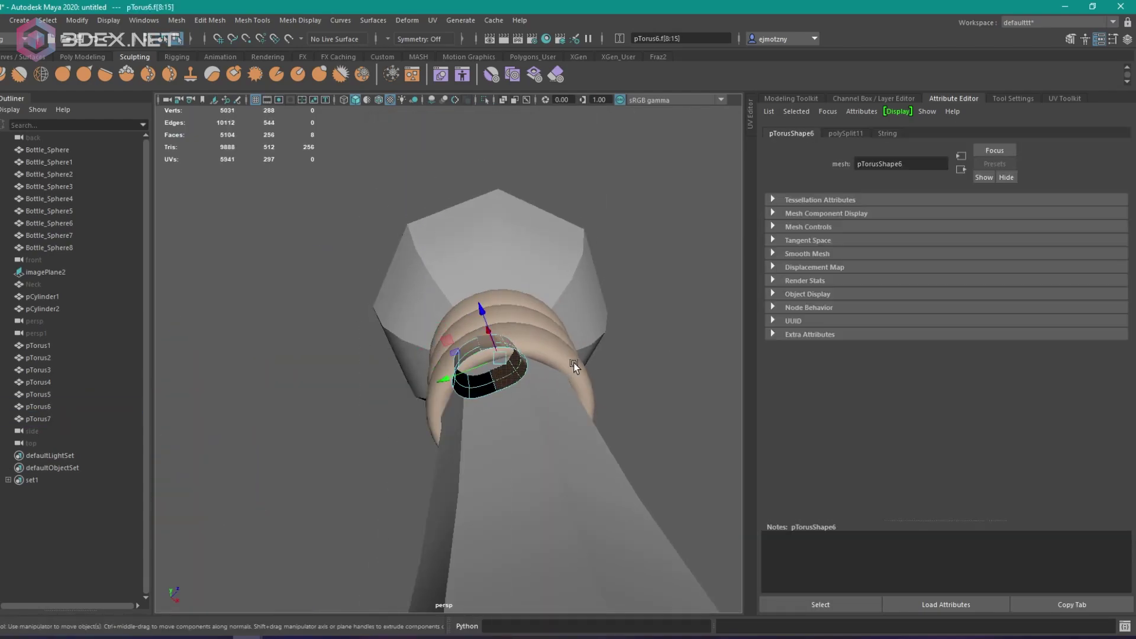
pyautogui.press('F10')
pyautogui.click(515, 373)
pyautogui.hotkey('ctrl', 'shift', 's')
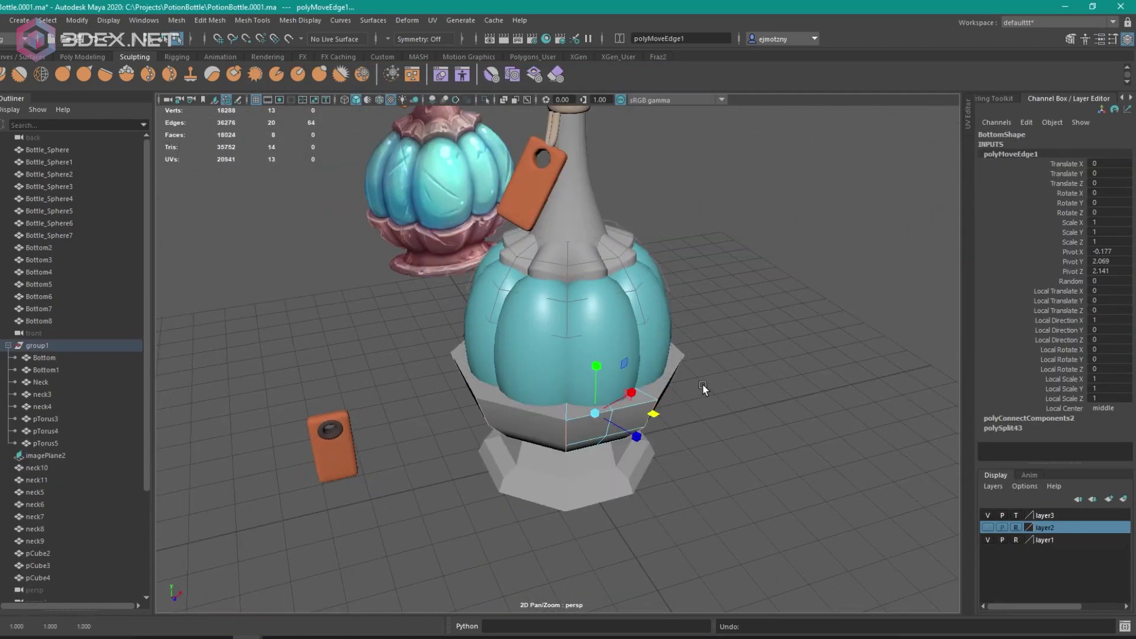
# Step: Enable Smooth Mesh Preview on the Bottom bowl with the subdivision wireframe shown
pyautogui.keyDown('alt'); pyautogui.moveTo(703, 388); pyautogui.dragTo(514, 410); pyautogui.keyUp('alt')
pyautogui.keyDown('alt'); pyautogui.moveTo(616, 281); pyautogui.dragTo(587, 464); pyautogui.keyUp('alt')
pyautogui.press('r')
pyautogui.keyDown('alt'); pyautogui.moveTo(422, 446); pyautogui.dragTo(598, 463); pyautogui.keyUp('alt')
pyautogui.press('w')
pyautogui.scroll(3, 632, 491)
pyautogui.hotkey('ctrl', 'a')
pyautogui.click(807, 253)
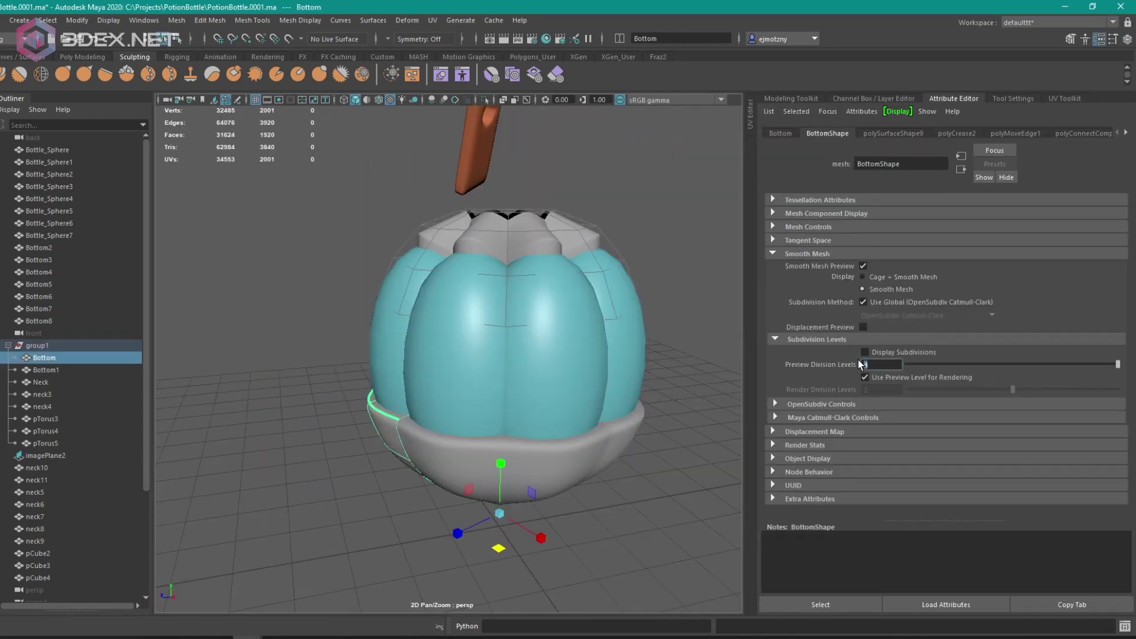
pyautogui.click(878, 353)
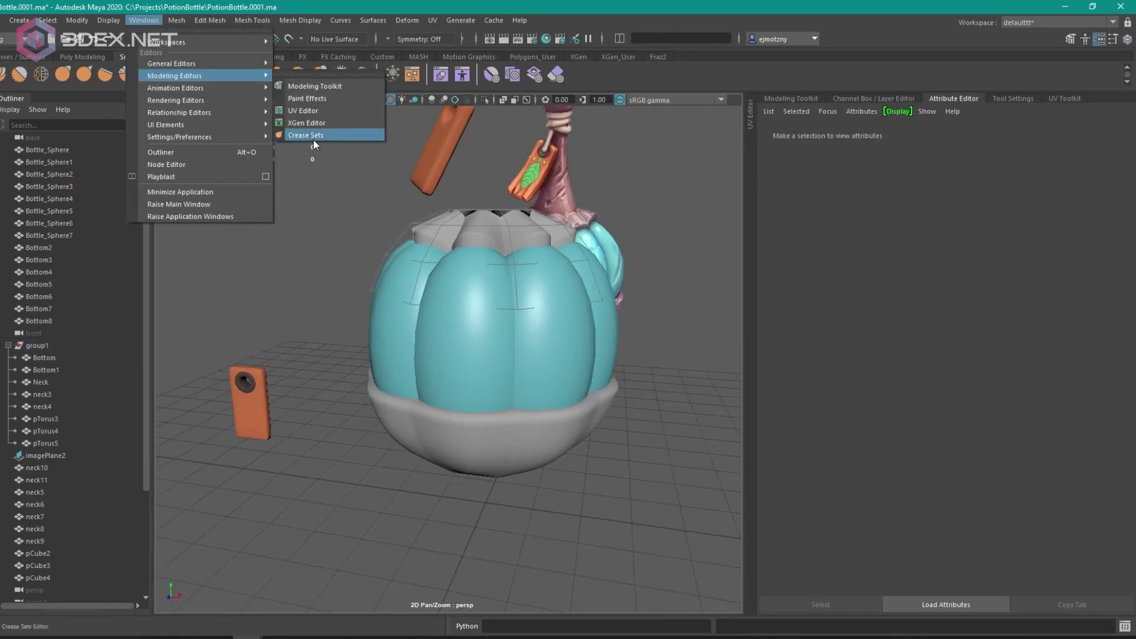
# Step: Create the BottomPart crease set at 1.00 on the bowl's rim edges
pyautogui.click(311, 142)
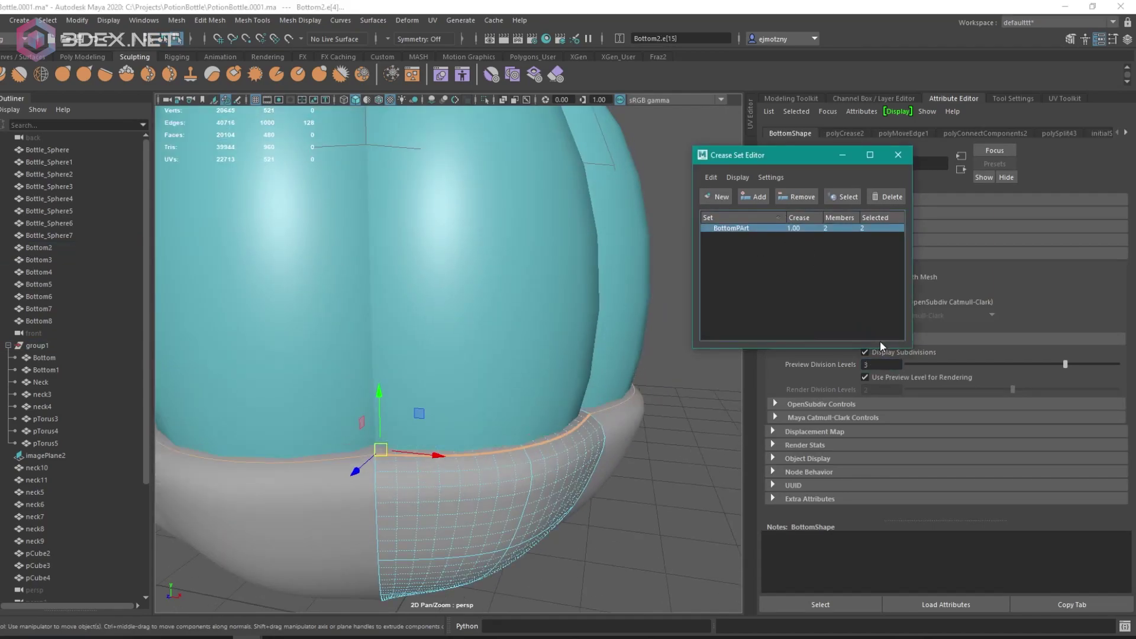
pyautogui.click(899, 155)
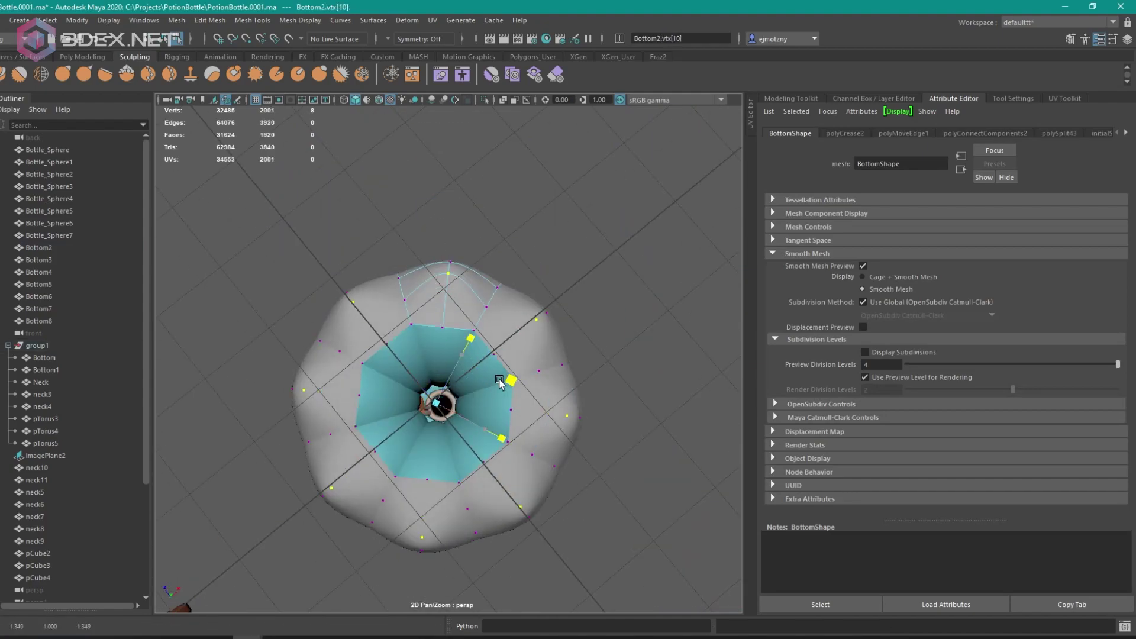
pyautogui.keyDown('alt'); pyautogui.moveTo(450, 355); pyautogui.dragTo(521, 314); pyautogui.keyUp('alt')
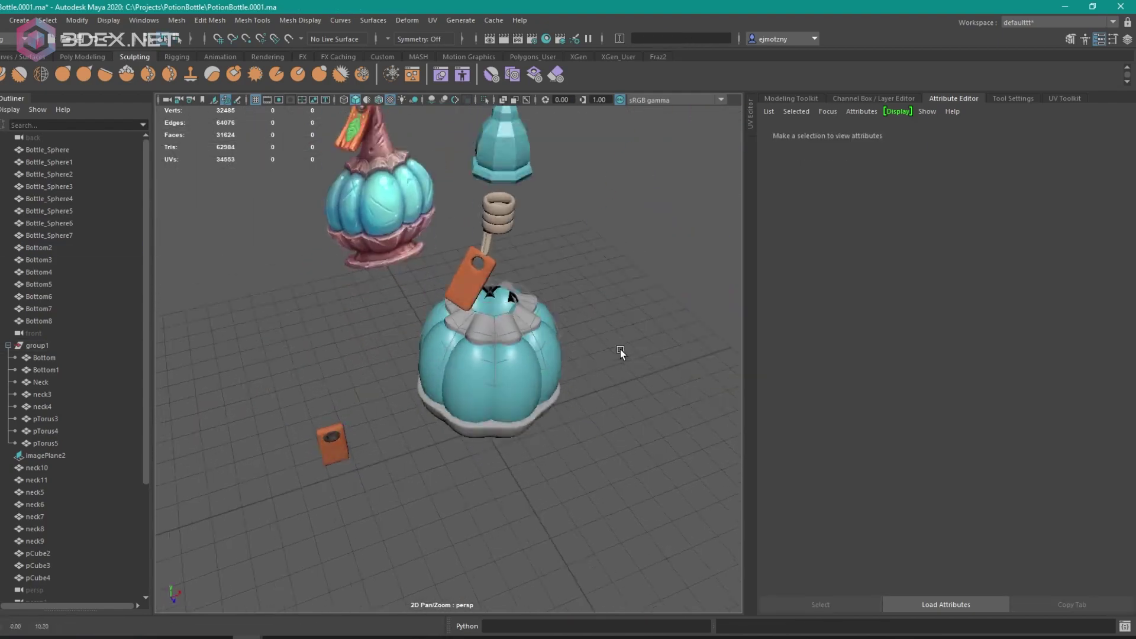
# Step: Select the bulb sphere's vertices and view the bulbs from a three-quarter angle
pyautogui.click(534, 394)
pyautogui.press('F9')
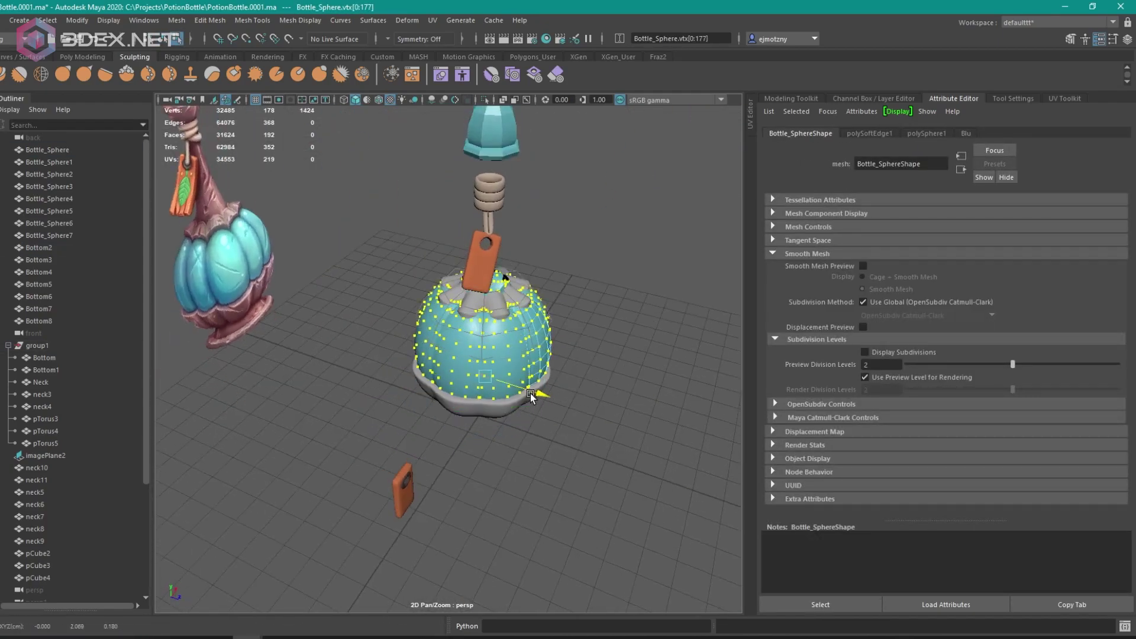
pyautogui.keyDown('alt'); pyautogui.moveTo(531, 396); pyautogui.dragTo(512, 414); pyautogui.keyUp('alt')
pyautogui.keyDown('alt'); pyautogui.moveTo(623, 291); pyautogui.dragTo(574, 376); pyautogui.keyUp('alt')
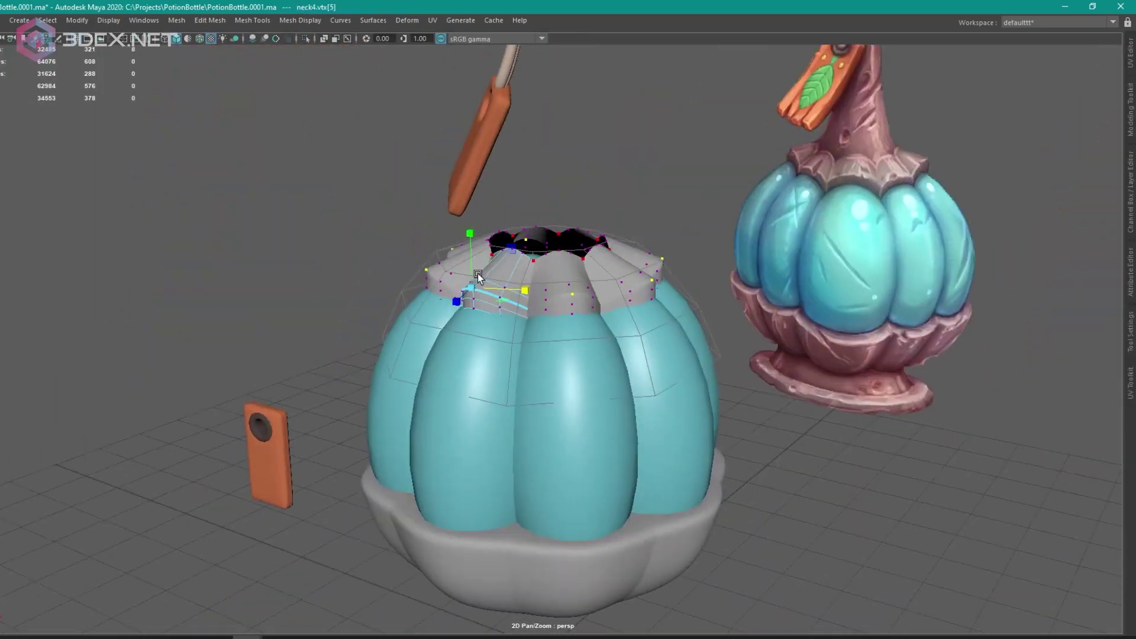
# Step: Apply Edit Edge Flow to even out the bowl's edge loops
pyautogui.press('F10')
pyautogui.keyDown('shift'); pyautogui.rightClick(504, 411); pyautogui.keyUp('shift')
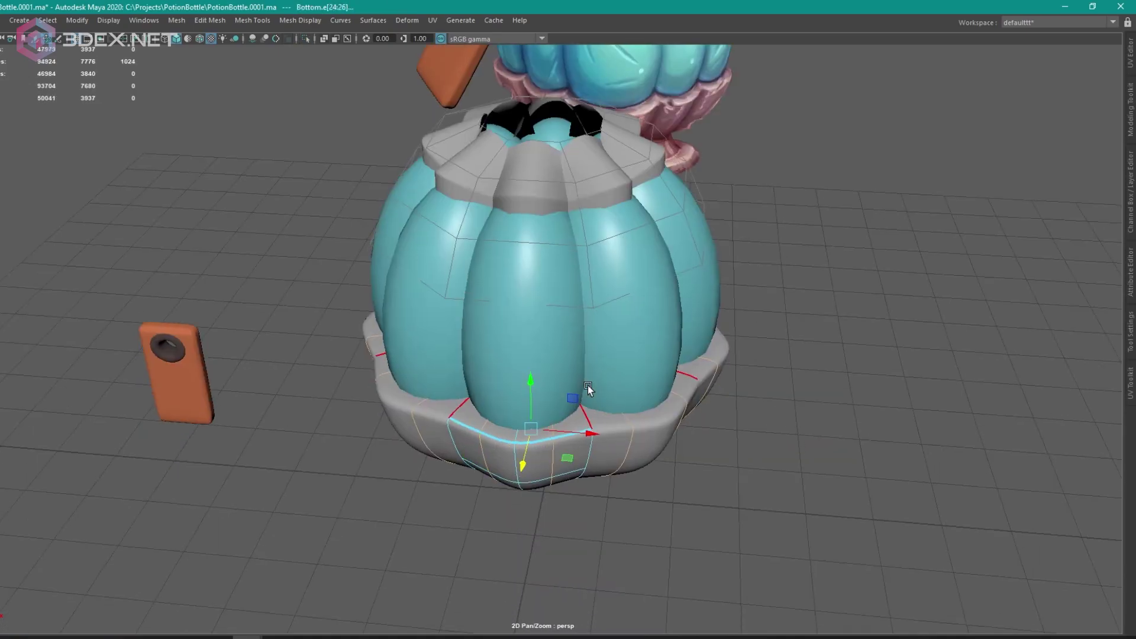
pyautogui.keyDown('alt'); pyautogui.moveTo(589, 388); pyautogui.dragTo(570, 375); pyautogui.keyUp('alt')
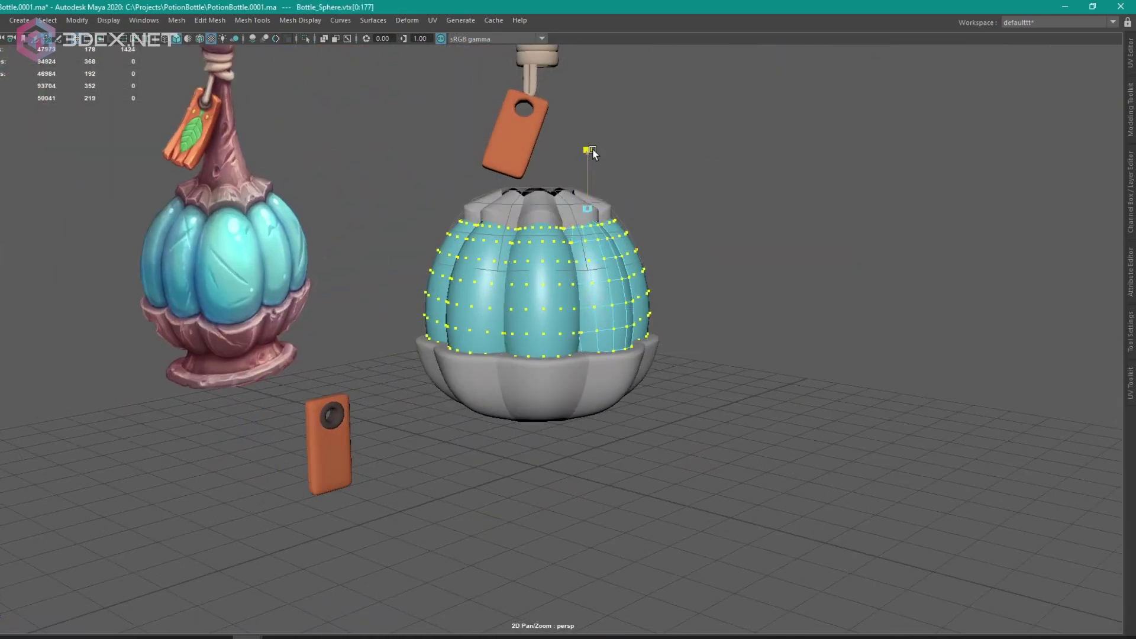
pyautogui.keyDown('alt'); pyautogui.moveTo(591, 151); pyautogui.dragTo(567, 196); pyautogui.keyUp('alt')
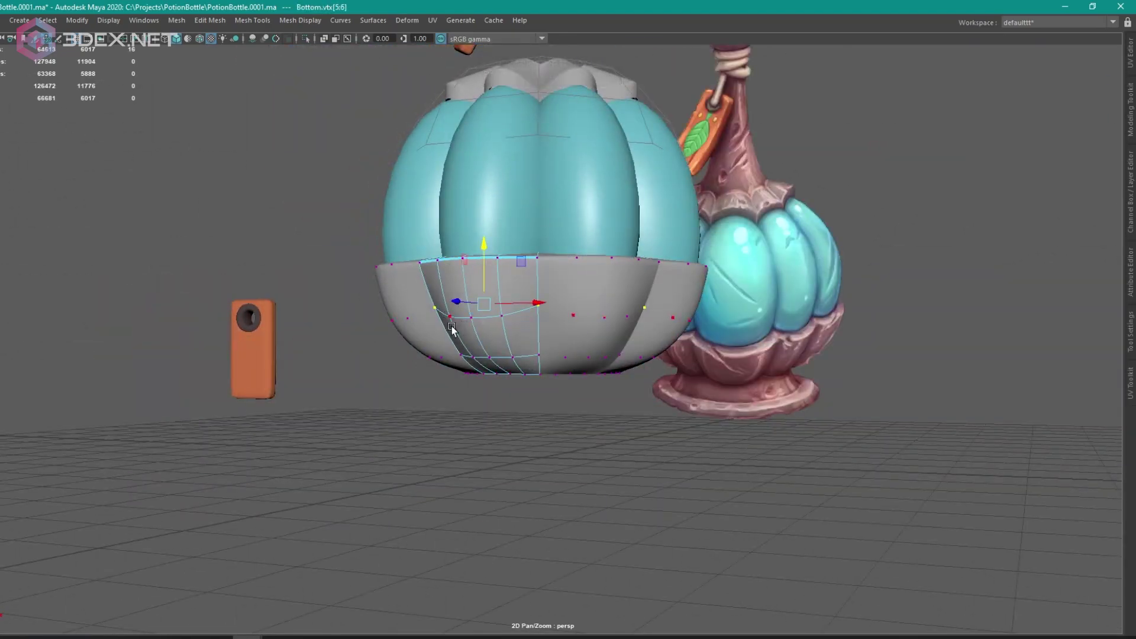
pyautogui.keyDown('shift'); pyautogui.moveTo(538, 300); pyautogui.dragTo(567, 453, button='right'); pyautogui.keyUp('shift')
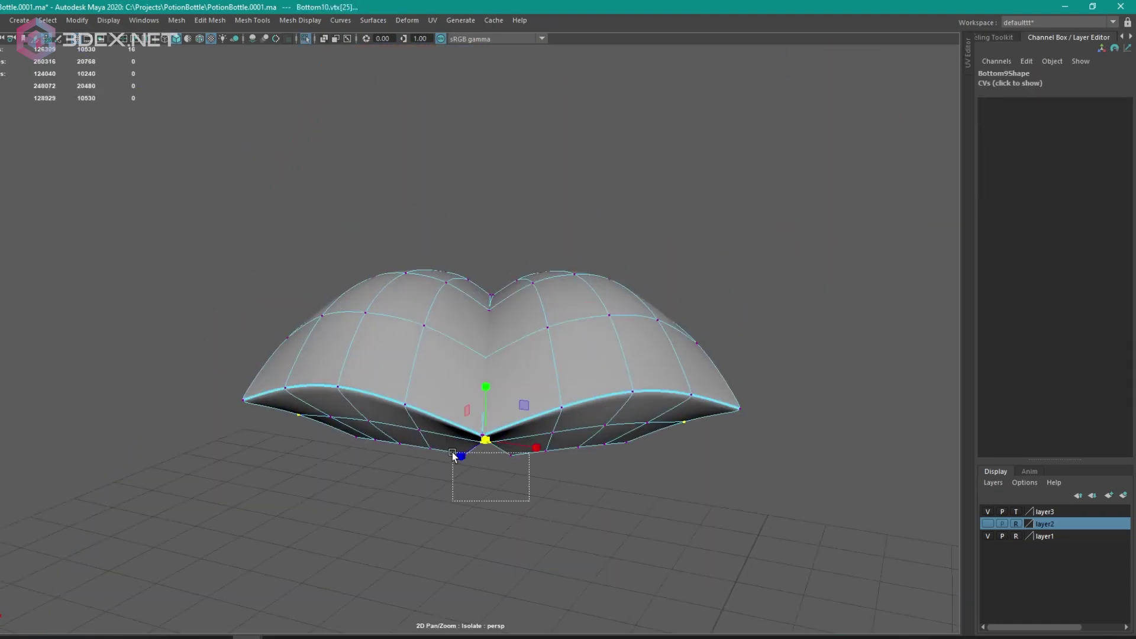
# Step: Merge the collar's loose vertices and shape its scalloped edges
pyautogui.keyDown('shift'); pyautogui.moveTo(558, 386); pyautogui.dragTo(561, 354, button='right'); pyautogui.keyUp('shift')
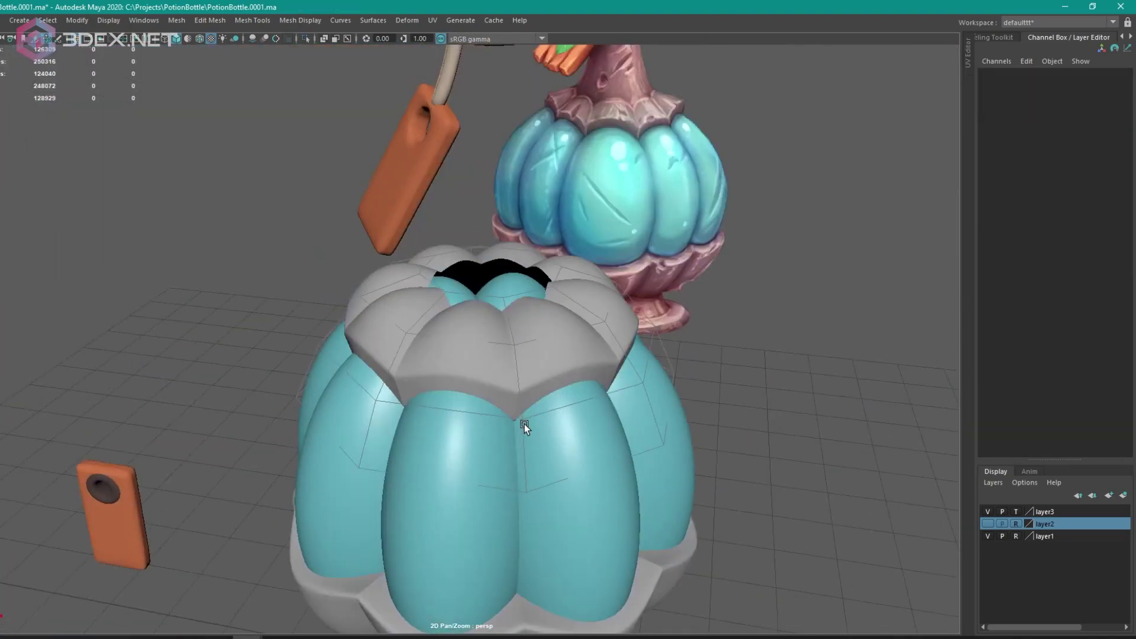
pyautogui.keyDown('shift'); pyautogui.rightClick(506, 337); pyautogui.keyUp('shift')
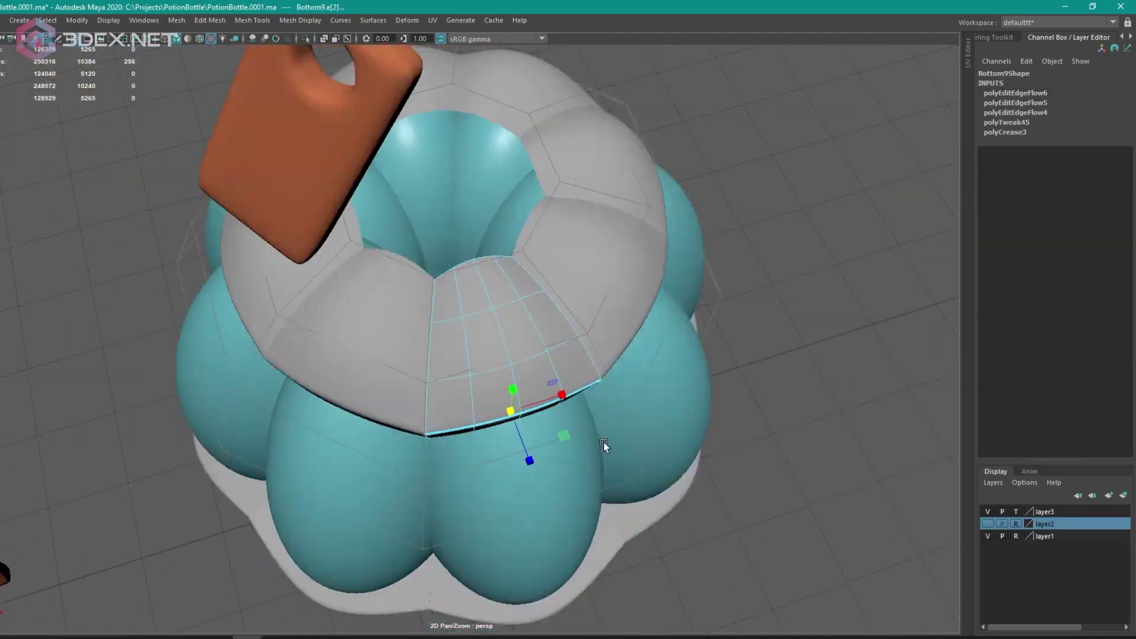
pyautogui.keyDown('alt'); pyautogui.moveTo(563, 421); pyautogui.dragTo(488, 360); pyautogui.keyUp('alt')
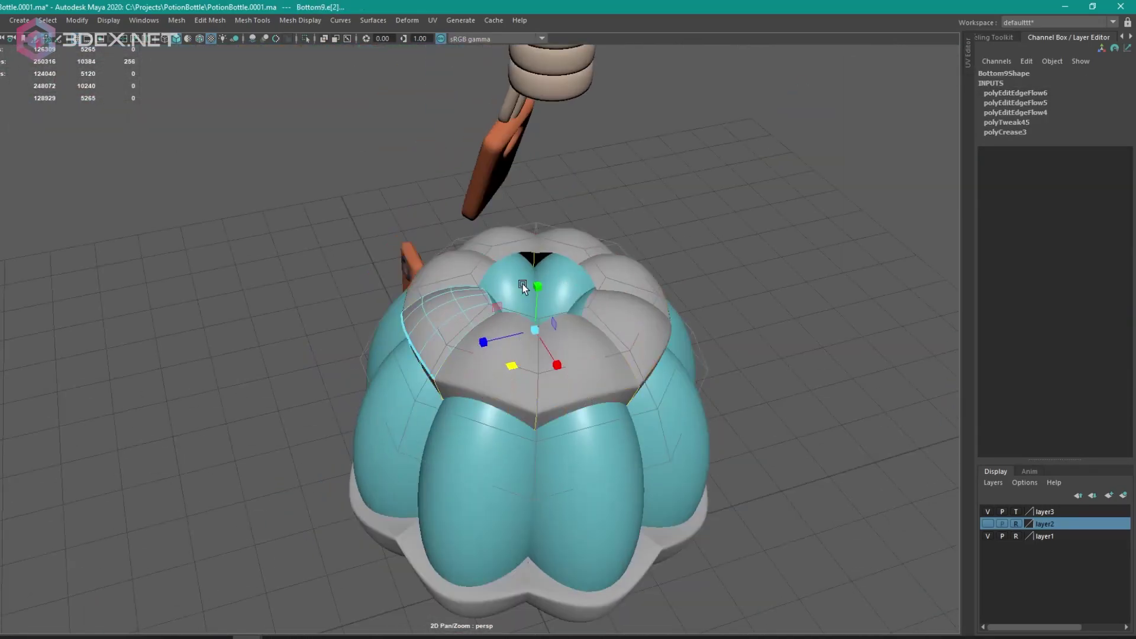
pyautogui.keyDown('alt'); pyautogui.moveTo(524, 284); pyautogui.dragTo(526, 315); pyautogui.keyUp('alt')
pyautogui.keyDown('alt'); pyautogui.moveTo(513, 382); pyautogui.dragTo(578, 348); pyautogui.keyUp('alt')
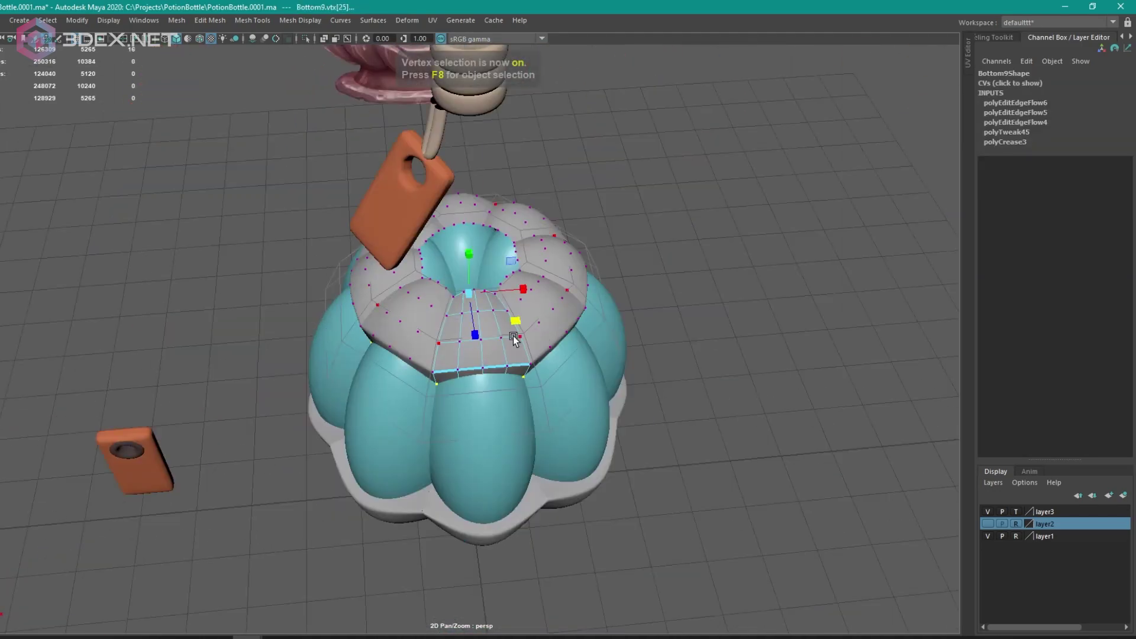
pyautogui.keyDown('alt'); pyautogui.moveTo(592, 308); pyautogui.dragTo(605, 321); pyautogui.keyUp('alt')
pyautogui.keyDown('alt'); pyautogui.moveTo(606, 321); pyautogui.dragTo(557, 336, button='right'); pyautogui.keyUp('alt')
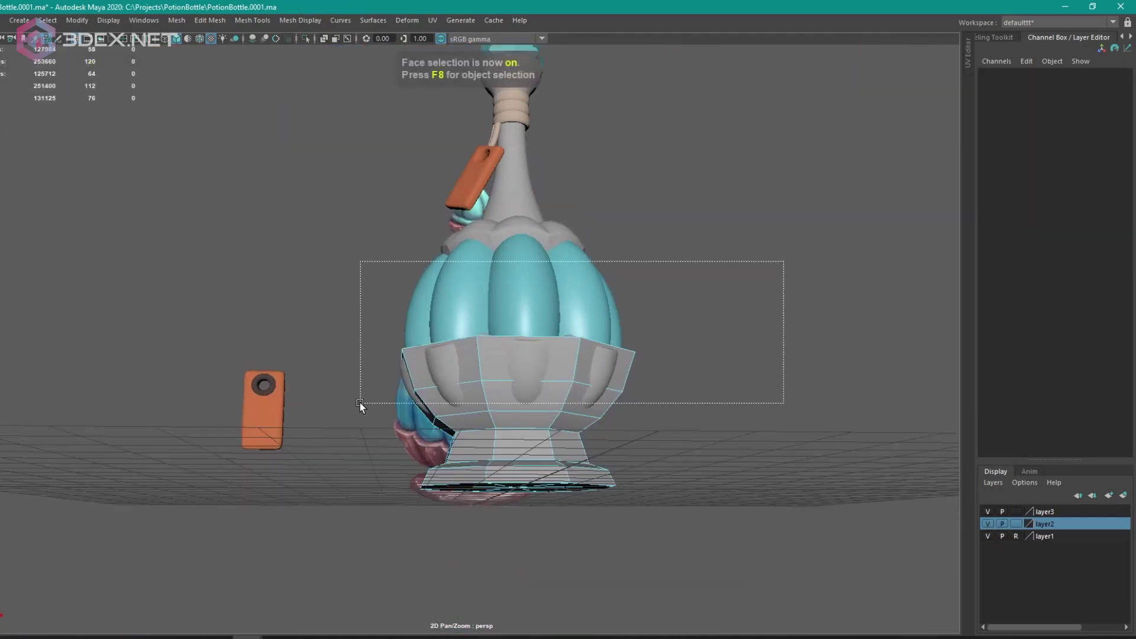
# Step: Select the flared foot piece beneath the bowl for polygon editing
pyautogui.keyDown('alt'); pyautogui.moveTo(359, 403); pyautogui.dragTo(594, 395); pyautogui.keyUp('alt')
pyautogui.click(553, 312)
pyautogui.keyDown('alt'); pyautogui.moveTo(594, 396); pyautogui.dragTo(528, 328, button='right'); pyautogui.keyUp('alt')
pyautogui.keyDown('shift'); pyautogui.rightClick(528, 327); pyautogui.keyUp('shift')
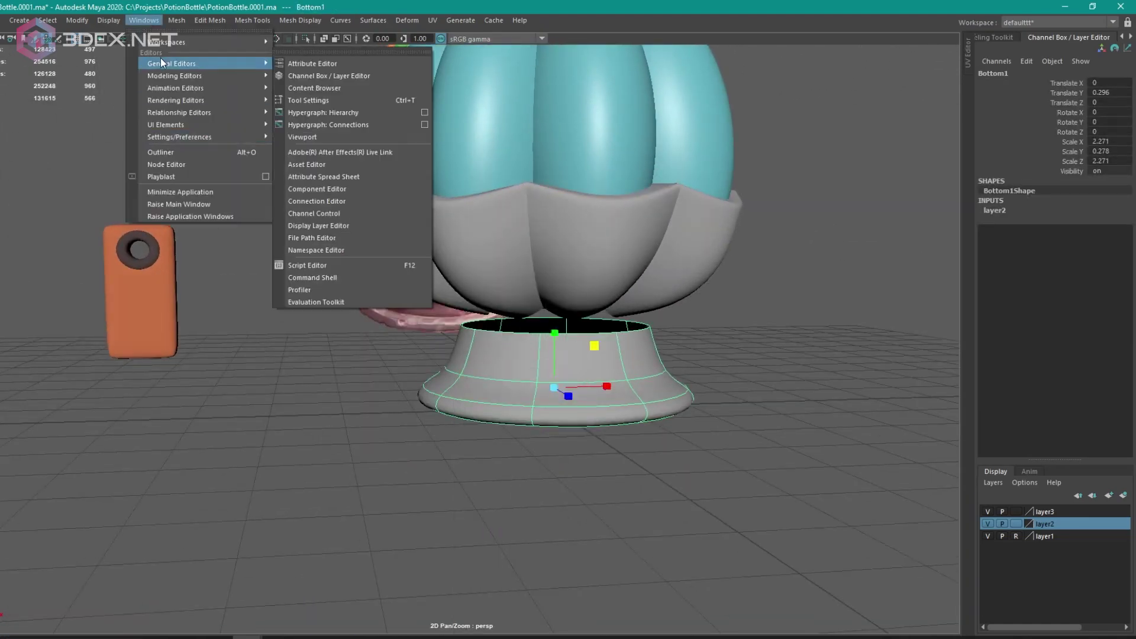
# Step: Add the foot edges to the BottomPart crease set at 2.50, keeping the bowl's height
pyautogui.click(331, 77)
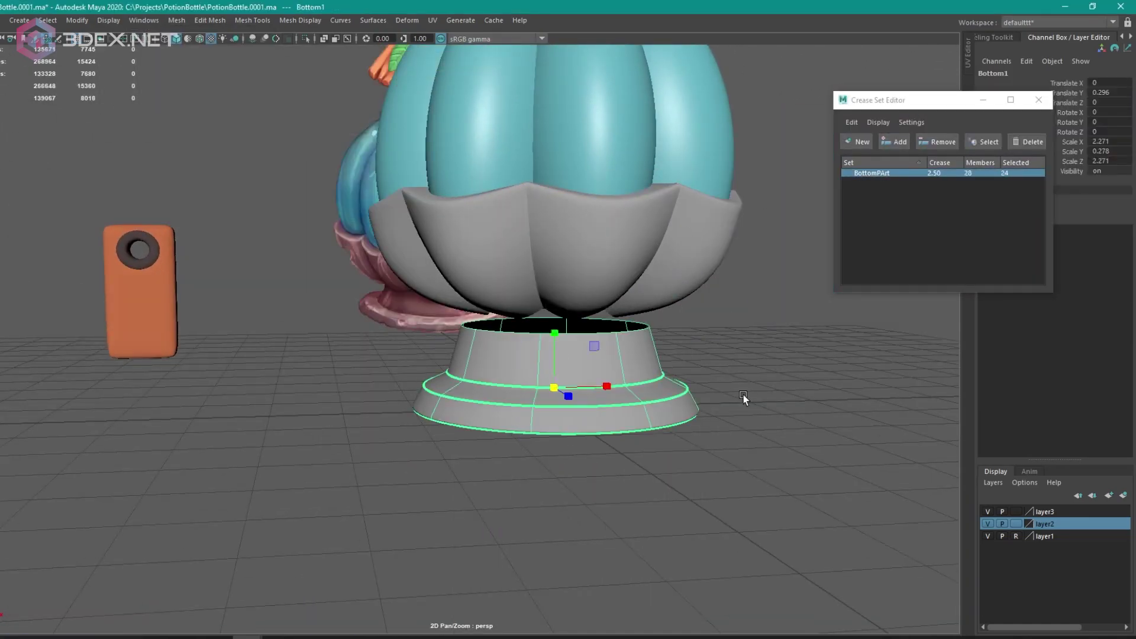
pyautogui.keyDown('alt'); pyautogui.moveTo(743, 395); pyautogui.dragTo(566, 407); pyautogui.keyUp('alt')
pyautogui.keyDown('alt'); pyautogui.moveTo(536, 477); pyautogui.dragTo(415, 331); pyautogui.keyUp('alt')
pyautogui.moveTo(521, 373); pyautogui.dragTo(523, 408)
pyautogui.hotkey('ctrl', 'z')
pyautogui.keyDown('alt'); pyautogui.moveTo(482, 443); pyautogui.dragTo(510, 315); pyautogui.keyUp('alt')
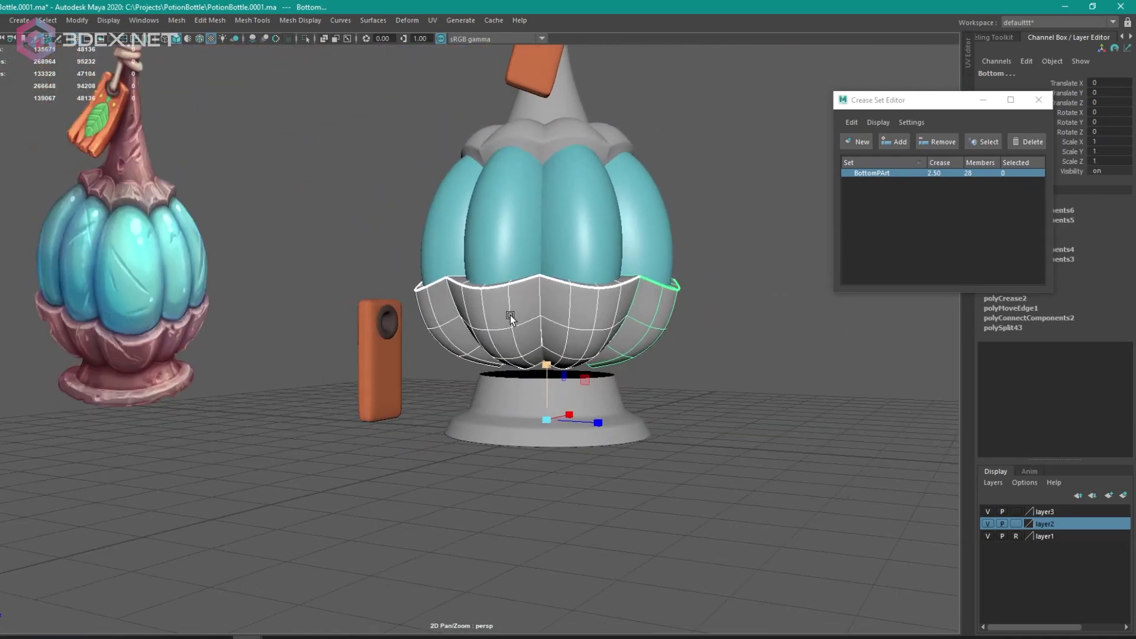
# Step: Insert an extra edge loop at the base of the neck
pyautogui.keyDown('alt'); pyautogui.moveTo(699, 344); pyautogui.dragTo(705, 160); pyautogui.keyUp('alt')
pyautogui.keyDown('alt'); pyautogui.moveTo(637, 195); pyautogui.dragTo(629, 342); pyautogui.keyUp('alt')
pyautogui.click(533, 432)
pyautogui.keyDown('alt'); pyautogui.moveTo(532, 432); pyautogui.dragTo(852, 380); pyautogui.keyUp('alt')
pyautogui.scroll(-3, 711, 390)
pyautogui.keyDown('alt'); pyautogui.moveTo(658, 350); pyautogui.dragTo(670, 274); pyautogui.keyUp('alt')
pyautogui.scroll(5, 610, 384)
pyautogui.doubleClick(546, 494)
pyautogui.scroll(1, 622, 420)
pyautogui.scroll(4, 756, 472)
pyautogui.doubleClick(460, 450)
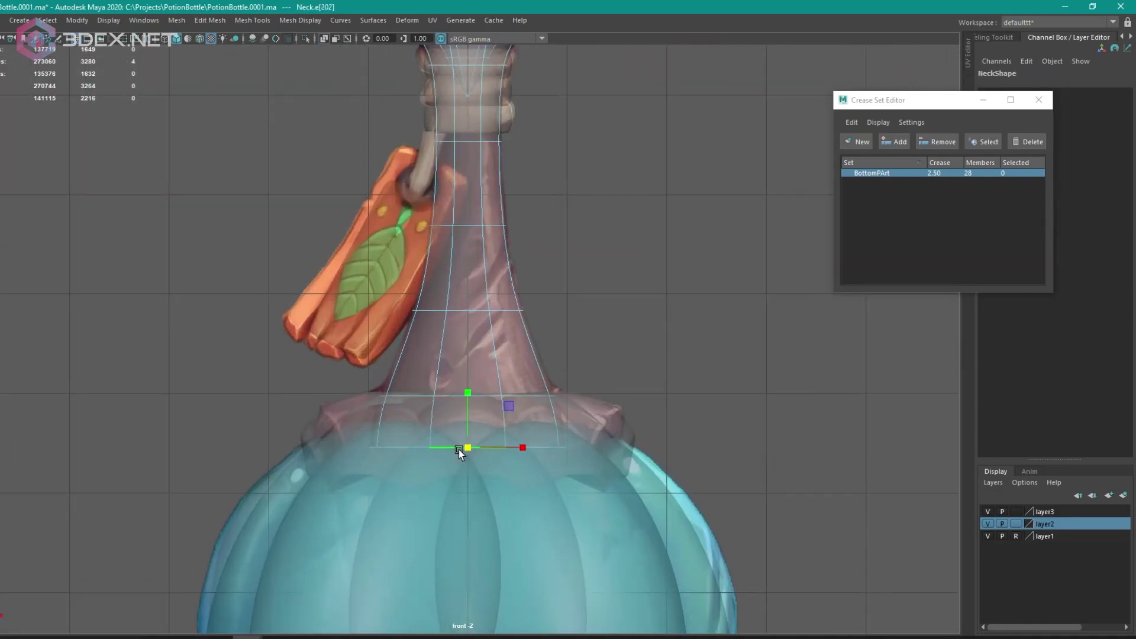
# Step: Select edges on the faceted grey collar ring
pyautogui.press('space')
pyautogui.keyDown('alt'); pyautogui.moveTo(400, 385); pyautogui.dragTo(673, 349); pyautogui.keyUp('alt')
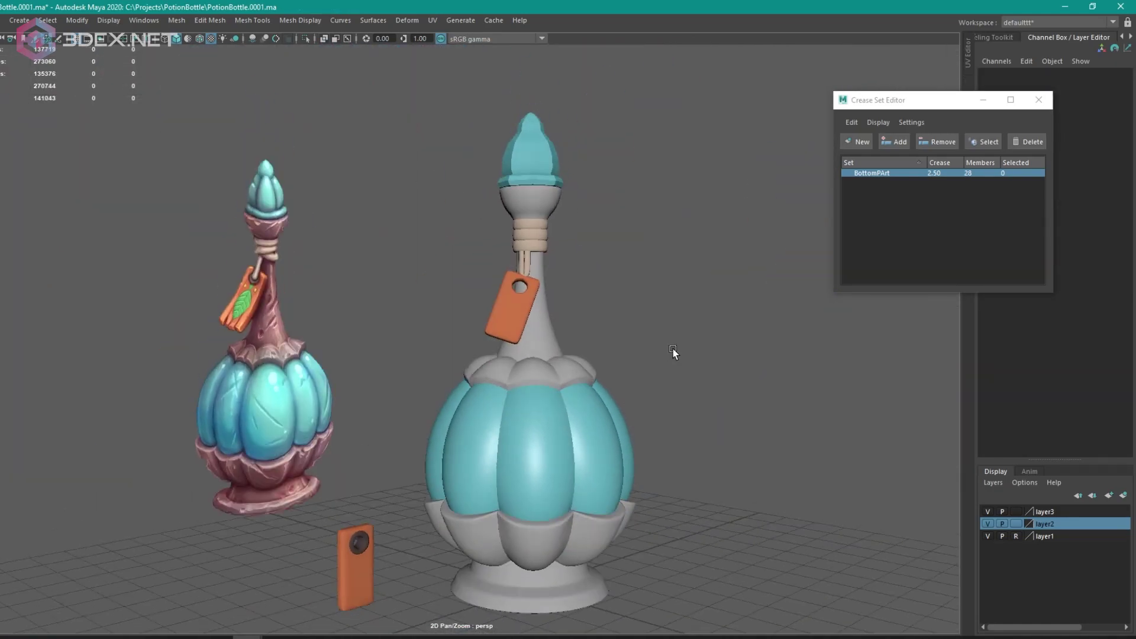
pyautogui.press('space')
pyautogui.scroll(3, 600, 368)
pyautogui.scroll(2, 532, 367)
pyautogui.press('F10')
pyautogui.click(506, 367)
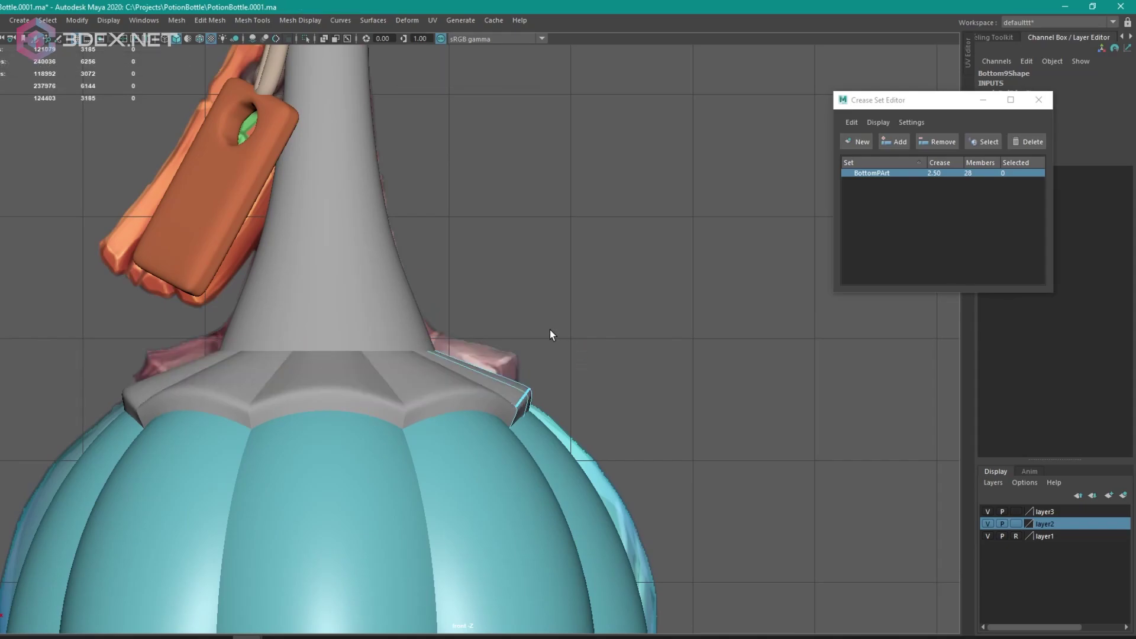
# Step: Apply Edit Edge Flow to the selected collar edge
pyautogui.press('space')
pyautogui.scroll(4, 417, 382)
pyautogui.press('F10')
pyautogui.click(517, 368)
pyautogui.scroll(-3, 518, 368)
pyautogui.scroll(3, 517, 368)
pyautogui.press('F9')
pyautogui.keyDown('alt'); pyautogui.moveTo(486, 379); pyautogui.dragTo(477, 320); pyautogui.keyUp('alt')
# Step: Tweak collar vertices on the base piece in isolate mode
pyautogui.press('F9')
pyautogui.click(296, 349)
pyautogui.press('F8')
pyautogui.hotkey('ctrl', '1')
pyautogui.press('F9')
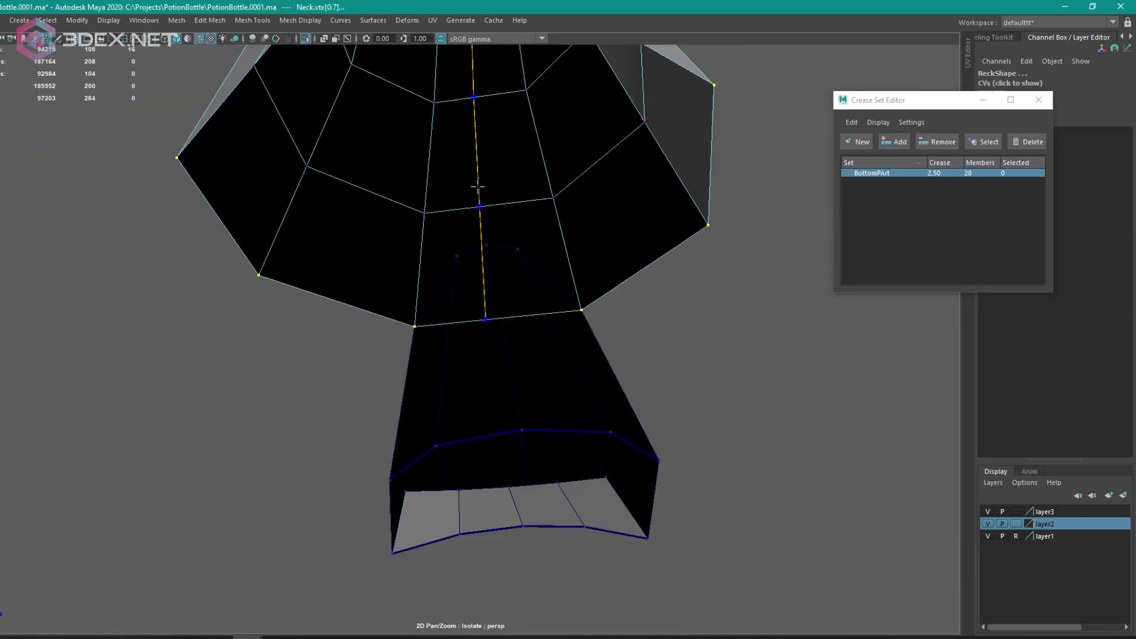
pyautogui.keyDown('alt'); pyautogui.moveTo(537, 240); pyautogui.dragTo(682, 254); pyautogui.keyUp('alt')
pyautogui.click(551, 285)
pyautogui.hotkey('ctrl', '1')
# Step: Select the collar faces around the neck base
pyautogui.press('F10')
pyautogui.keyDown('alt'); pyautogui.moveTo(432, 314); pyautogui.dragTo(463, 358); pyautogui.keyUp('alt')
pyautogui.press('F10')
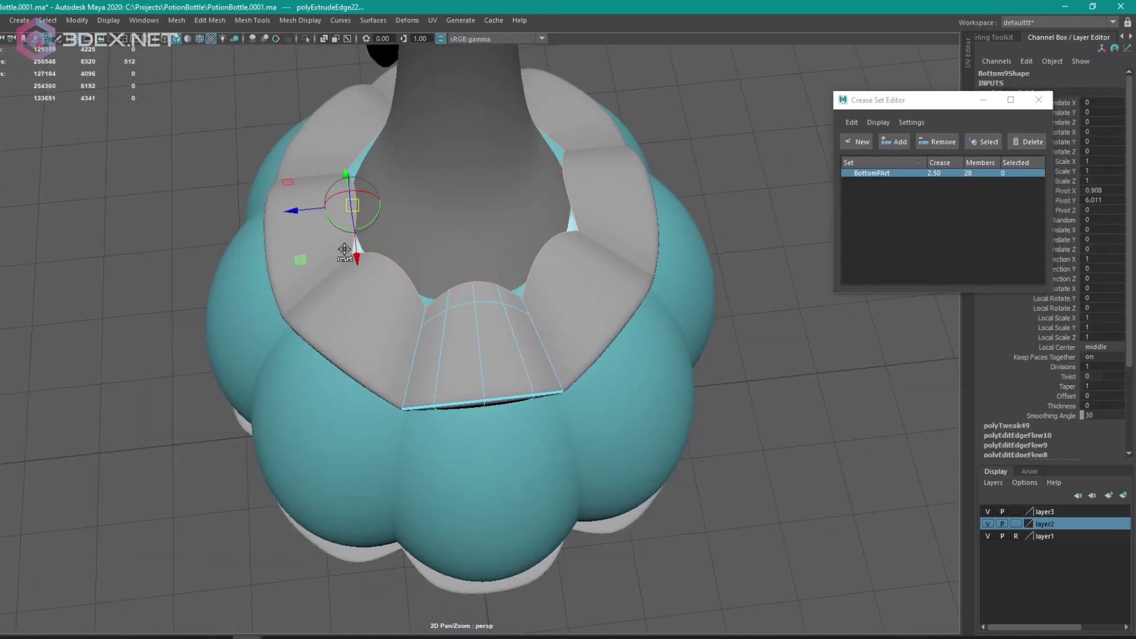
pyautogui.keyDown('alt'); pyautogui.moveTo(314, 247); pyautogui.dragTo(319, 301); pyautogui.keyUp('alt')
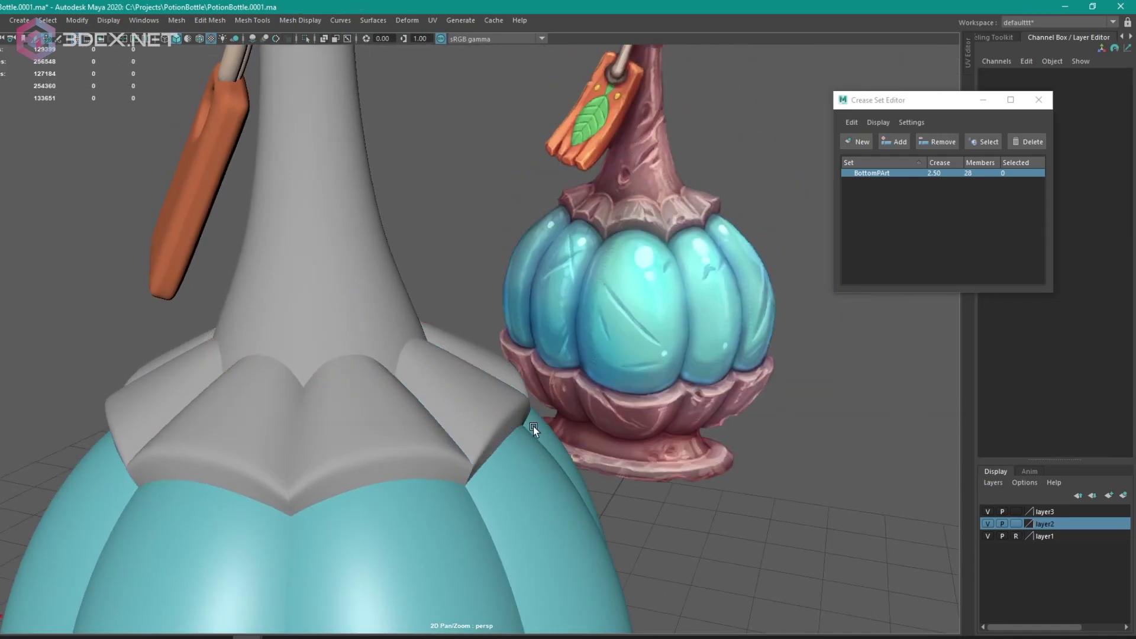
pyautogui.keyDown('alt'); pyautogui.moveTo(534, 426); pyautogui.dragTo(467, 395, button='right'); pyautogui.keyUp('alt')
pyautogui.keyDown('alt'); pyautogui.moveTo(467, 395); pyautogui.dragTo(469, 393); pyautogui.keyUp('alt')
pyautogui.press('F11')
pyautogui.click(559, 360)
pyautogui.moveTo(559, 360)
pyautogui.keyDown('alt'); pyautogui.mouseDown()
pyautogui.moveTo(385, 292)
pyautogui.moveTo(507, 365)
pyautogui.moveTo(309, 314)
pyautogui.mouseUp(); pyautogui.keyUp('alt')
# Step: Move the collar edges into place with see-through shading, then isolate them
pyautogui.press('F9')
pyautogui.hotkey('alt', 'a')
pyautogui.press('F10')
pyautogui.press('w')
pyautogui.hotkey('alt', 'a')
pyautogui.keyDown('alt'); pyautogui.moveTo(491, 246); pyautogui.dragTo(368, 368); pyautogui.keyUp('alt')
pyautogui.hotkey('ctrl', '1')
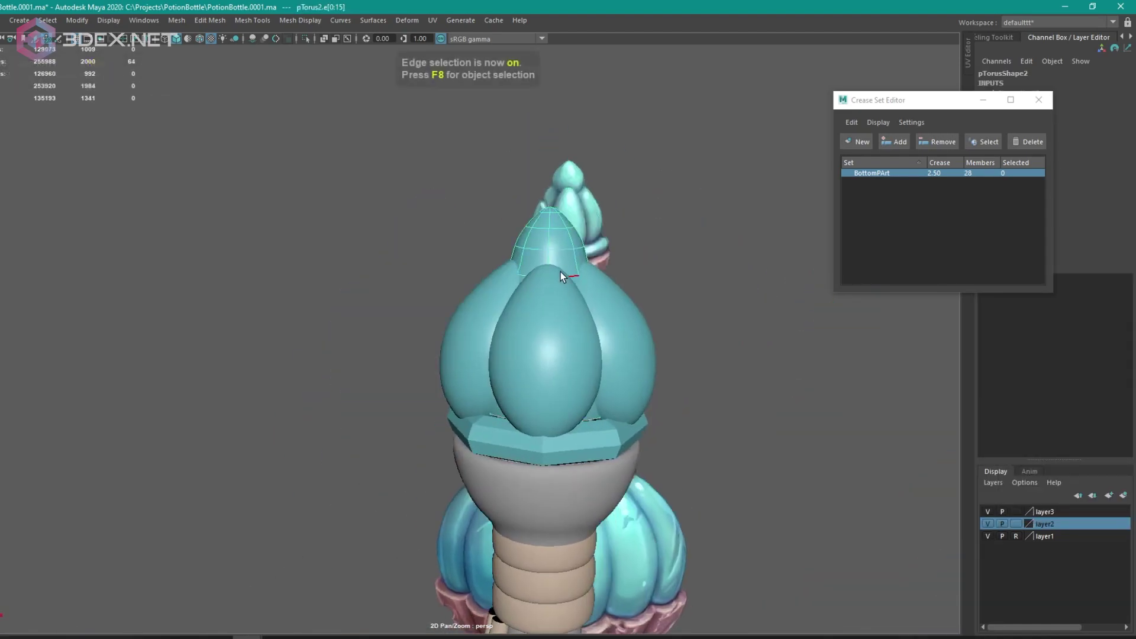
# Step: Undo the edge extrusions and isolate the lid sphere Bottle_Sphere8 in view
pyautogui.hotkey('ctrl', 'z')
pyautogui.hotkey('ctrl', 'z')
pyautogui.hotkey('ctrl', 'z')
pyautogui.hotkey('ctrl', 'z')
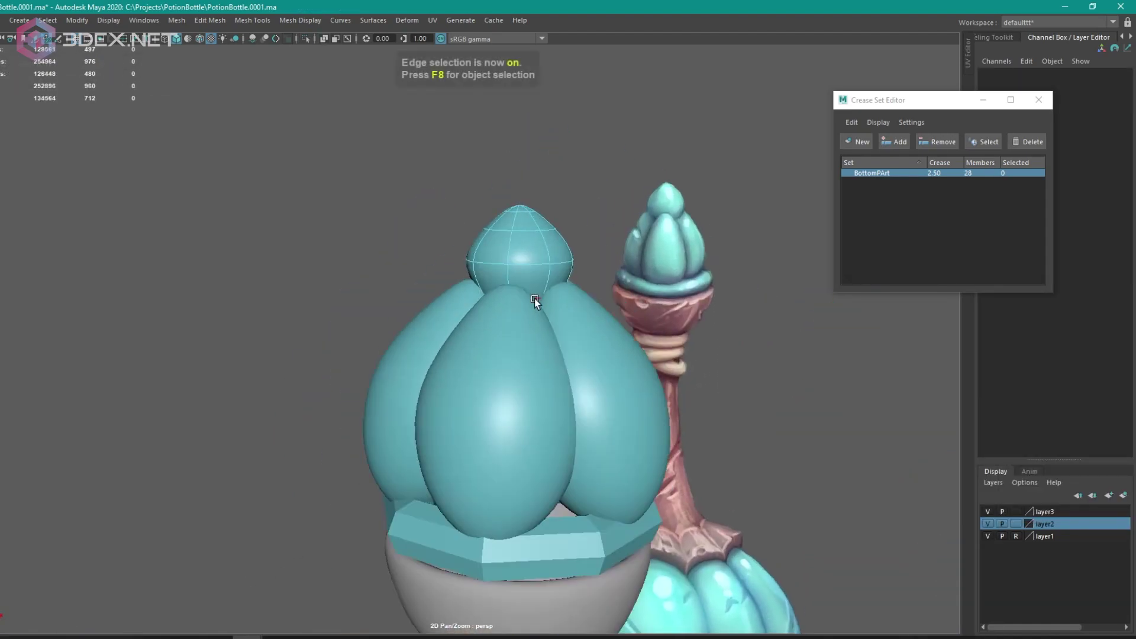
pyautogui.hotkey('ctrl', 'z')
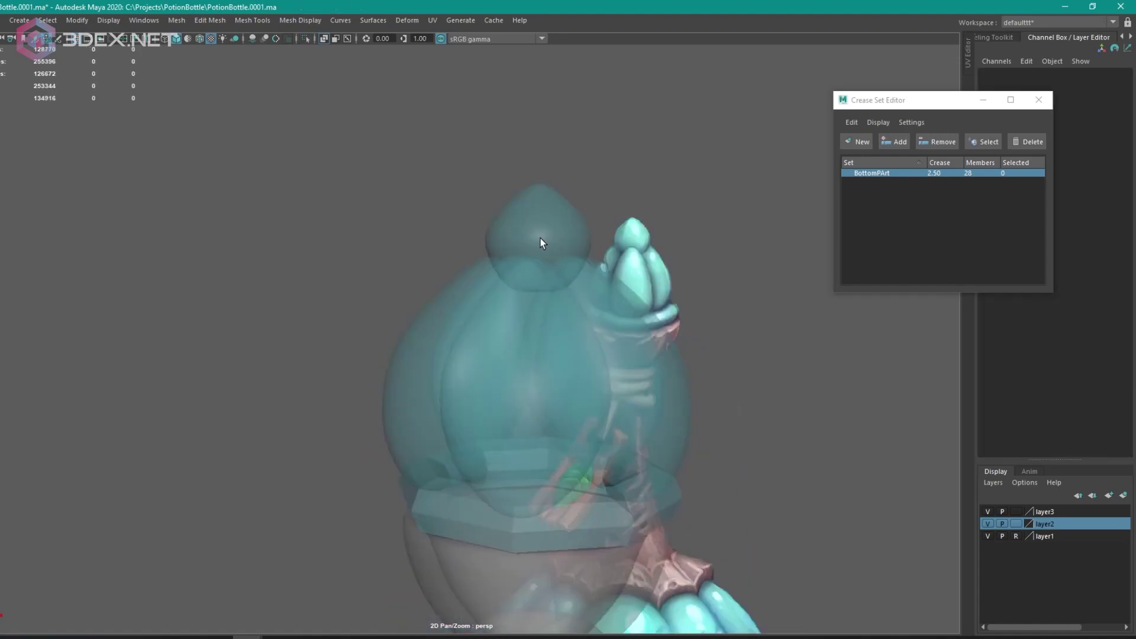
pyautogui.rightClick(530, 293)
pyautogui.keyDown('alt'); pyautogui.moveTo(588, 371); pyautogui.dragTo(492, 299); pyautogui.keyUp('alt')
pyautogui.hotkey('ctrl', '1')
pyautogui.press('f')
pyautogui.hotkey('ctrl', 'space')
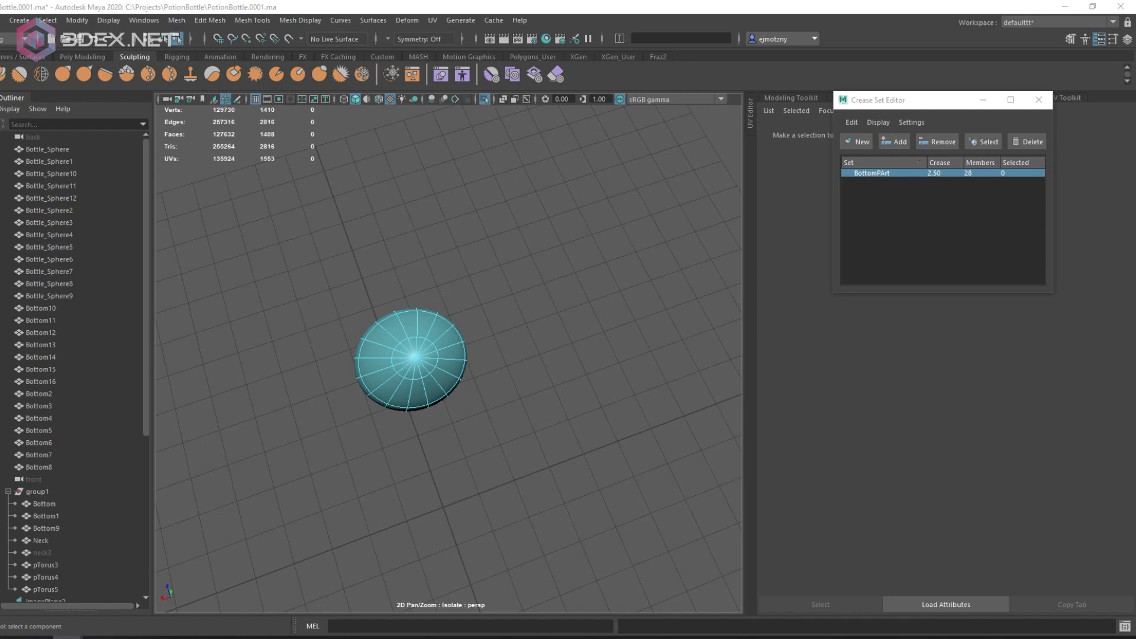
# Step: Run polySelectEdgesEveryN "edgeRing" 2 in the Script Editor to select every second edge ring
pyautogui.click(1125, 626)
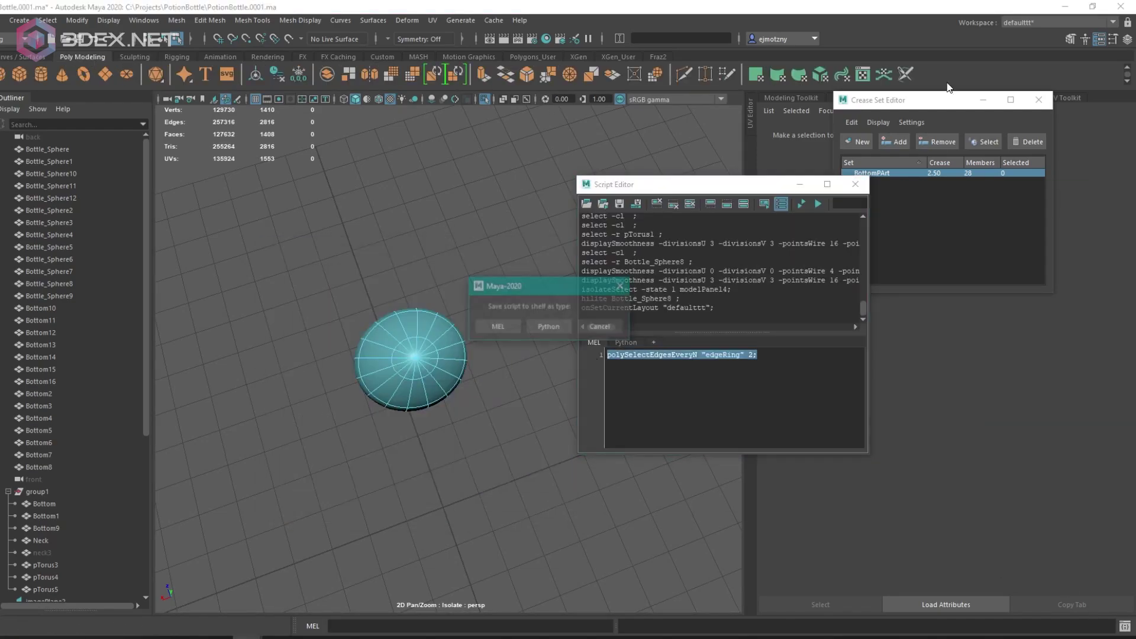
pyautogui.hotkey('ctrl', 'Return')
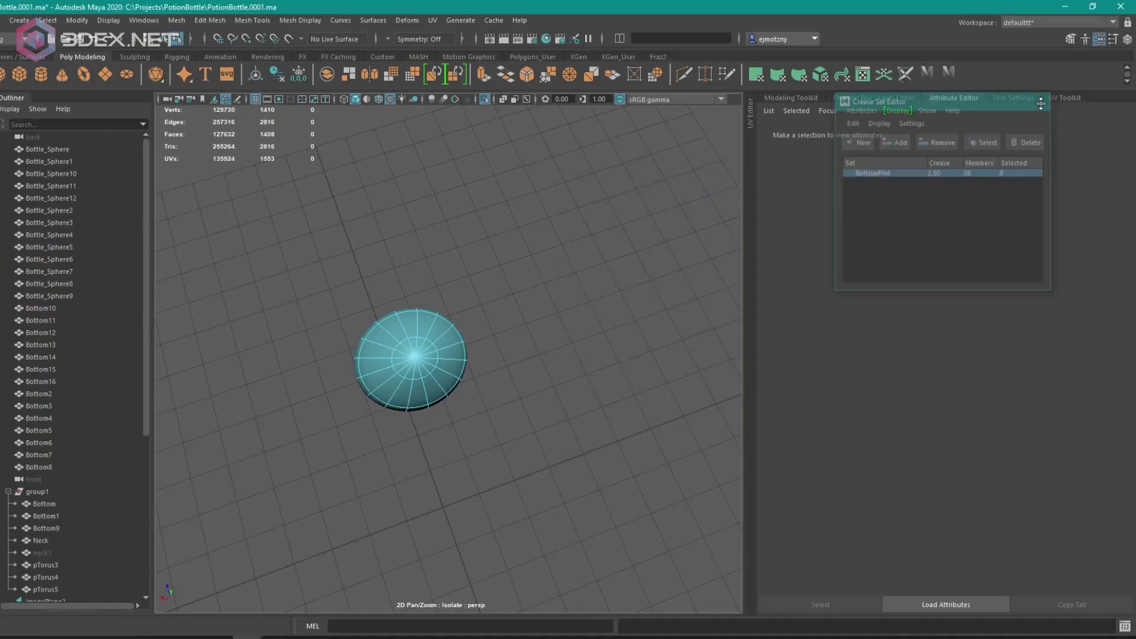
pyautogui.hotkey('ctrl', 'a')
pyautogui.keyDown('alt'); pyautogui.moveTo(615, 237); pyautogui.dragTo(647, 219); pyautogui.keyUp('alt')
pyautogui.press('w')
pyautogui.press('f')
pyautogui.press('1')
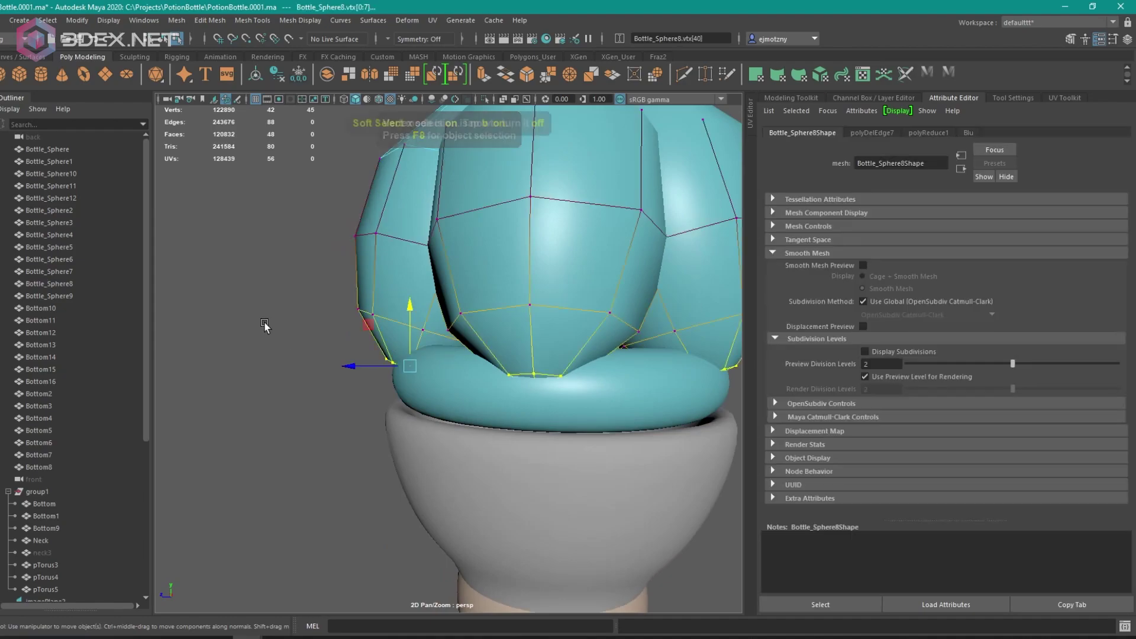
# Step: Select a vertex ring on the teal bulb petals
pyautogui.press('e')
pyautogui.keyDown('alt'); pyautogui.moveTo(490, 455); pyautogui.dragTo(431, 225); pyautogui.keyUp('alt')
pyautogui.press('F10')
pyautogui.press('F9')
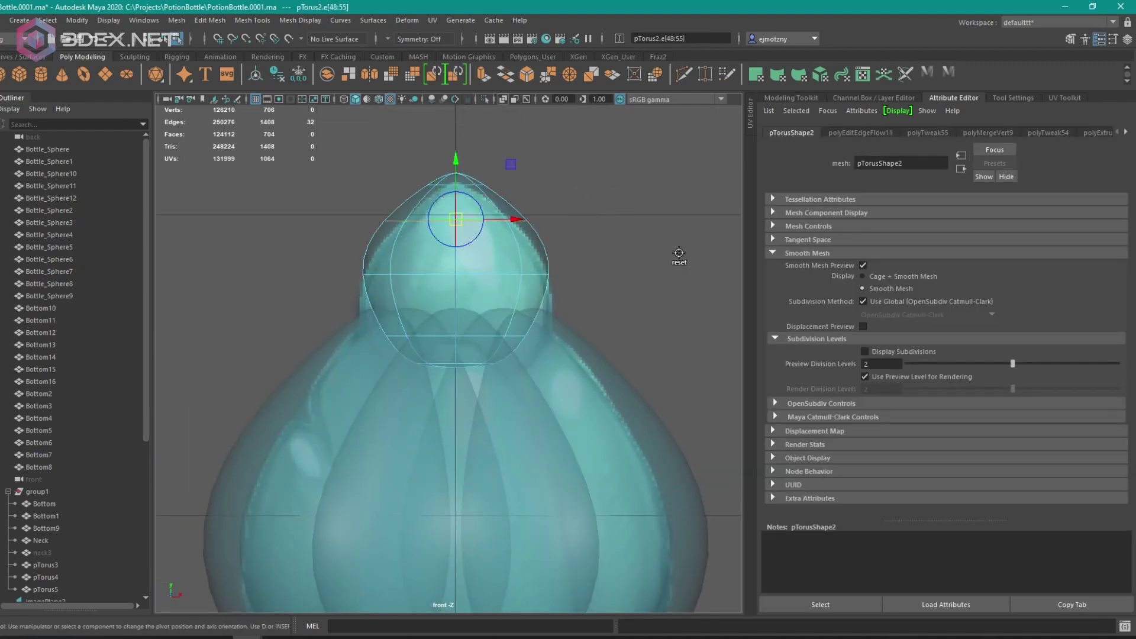
pyautogui.press('w')
pyautogui.click(367, 266)
pyautogui.click(452, 279)
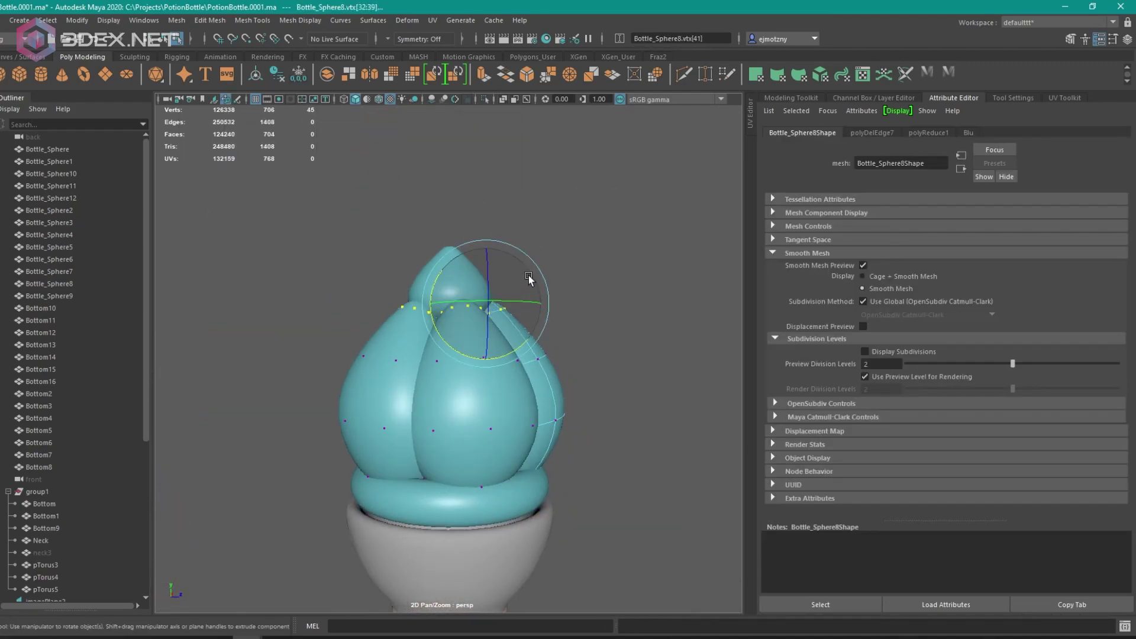
pyautogui.keyDown('alt'); pyautogui.moveTo(529, 278); pyautogui.dragTo(555, 345); pyautogui.keyUp('alt')
# Step: Scale the bulb vertex rings to widen the petals and convert the ring to edges
pyautogui.press('r')
pyautogui.click(479, 322)
pyautogui.hotkey('ctrl', 'z')
pyautogui.hotkey('ctrl', 'z')
pyautogui.press('F10')
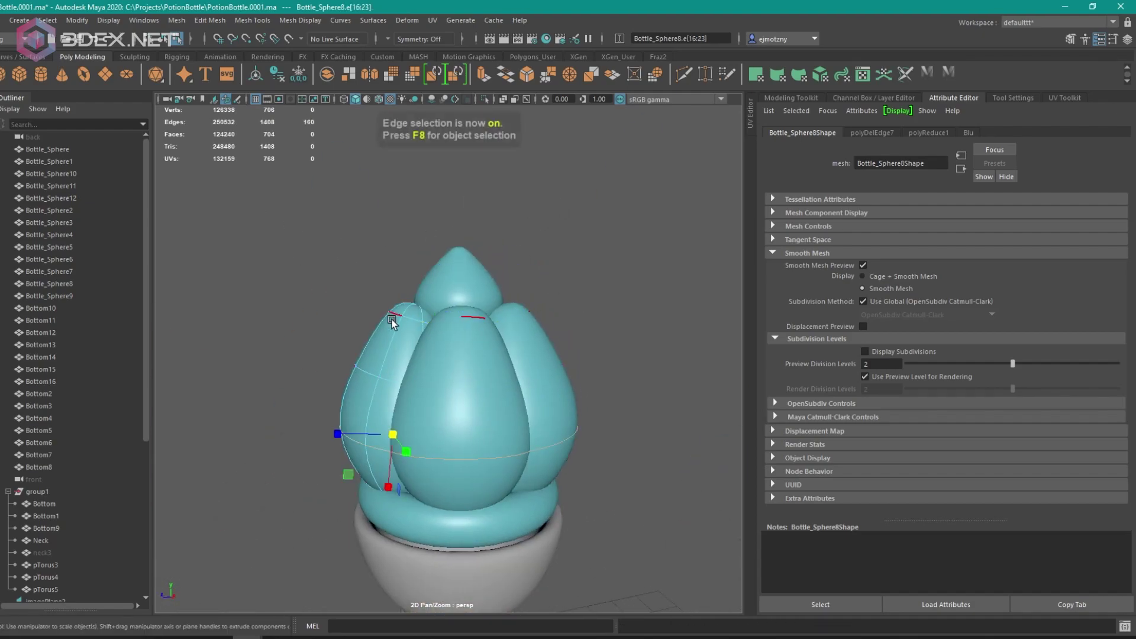
pyautogui.scroll(3, 436, 274)
pyautogui.keyDown('alt'); pyautogui.moveTo(437, 274); pyautogui.dragTo(279, 252); pyautogui.keyUp('alt')
pyautogui.press('F10')
pyautogui.scroll(4, 425, 284)
# Step: Pull two vertices of the top rope coil left and up to tighten it around the neck
pyautogui.scroll(-5, 278, 252)
pyautogui.doubleClick(435, 423)
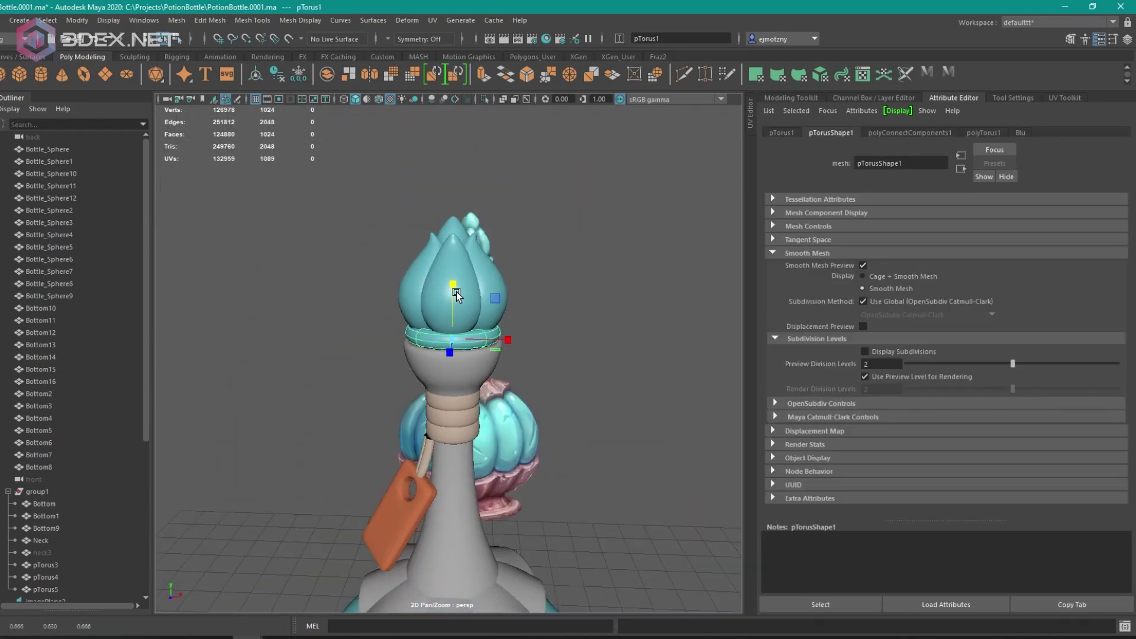
pyautogui.keyDown('alt'); pyautogui.moveTo(435, 423); pyautogui.dragTo(486, 355); pyautogui.keyUp('alt')
pyautogui.keyDown('alt'); pyautogui.moveTo(486, 355); pyautogui.dragTo(476, 299, button='right'); pyautogui.keyUp('alt')
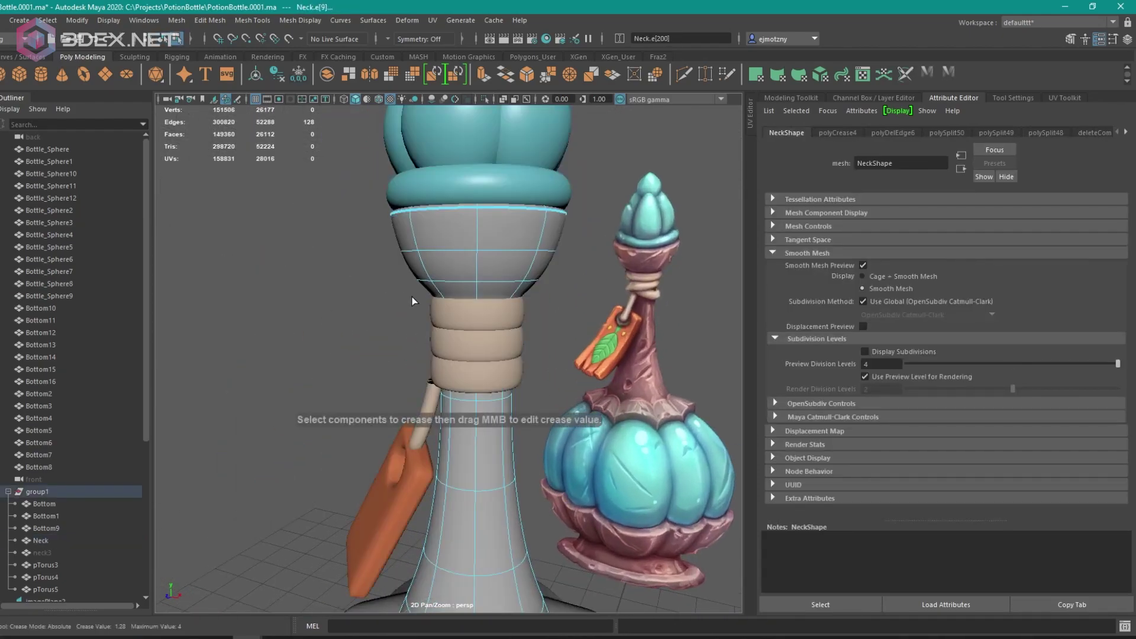
pyautogui.keyDown('alt'); pyautogui.moveTo(456, 289); pyautogui.dragTo(533, 273); pyautogui.keyUp('alt')
pyautogui.keyDown('alt'); pyautogui.moveTo(533, 272); pyautogui.dragTo(450, 308, button='right'); pyautogui.keyUp('alt')
pyautogui.moveTo(373, 293); pyautogui.dragTo(409, 326)
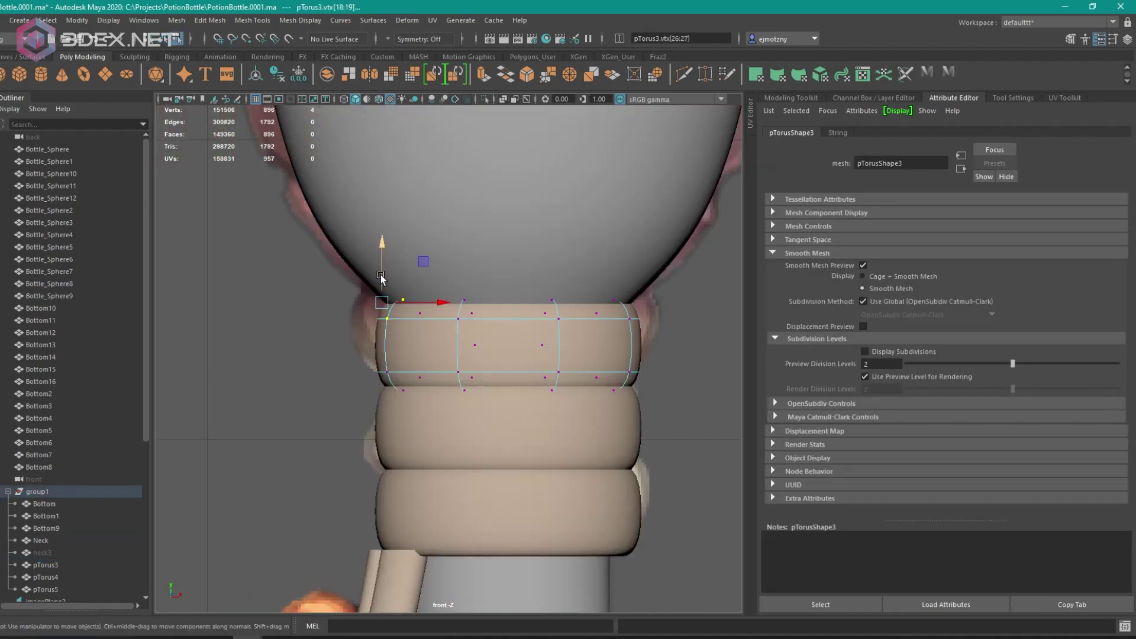
pyautogui.moveTo(423, 261); pyautogui.dragTo(395, 254)
# Step: Using see-through display, select middle and lower coil vertices and move them into place
pyautogui.hotkey('alt', 'x')
pyautogui.keyDown('alt'); pyautogui.moveTo(615, 320); pyautogui.dragTo(616, 272, button='middle'); pyautogui.keyUp('alt')
pyautogui.moveTo(613, 415); pyautogui.dragTo(666, 425)
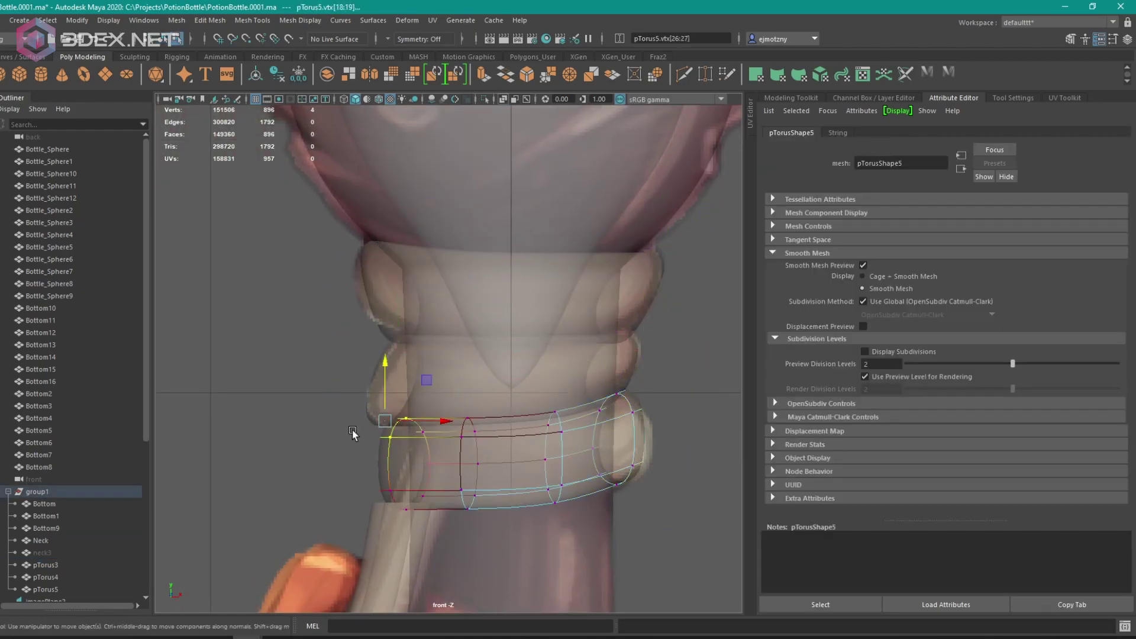
pyautogui.hotkey('alt', 'x')
pyautogui.moveTo(473, 415); pyautogui.dragTo(460, 364)
# Step: Adjust the top coil's right end in side view and reposition middle and bottom coil vertices
pyautogui.press('space')
pyautogui.moveTo(568, 278); pyautogui.dragTo(504, 286)
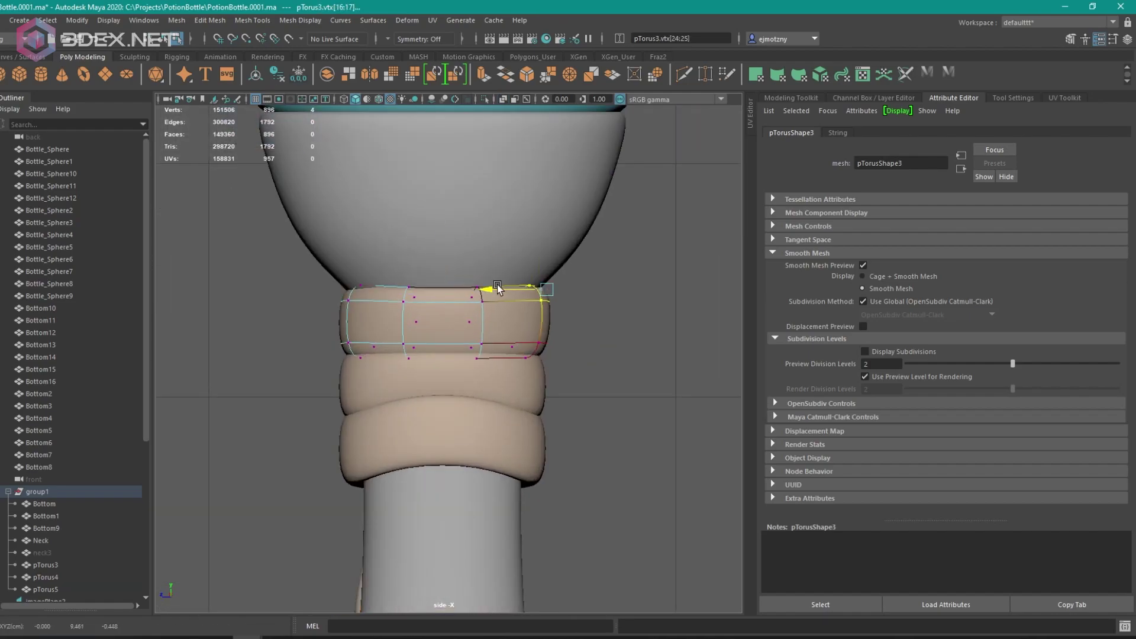
pyautogui.moveTo(418, 408); pyautogui.dragTo(358, 399)
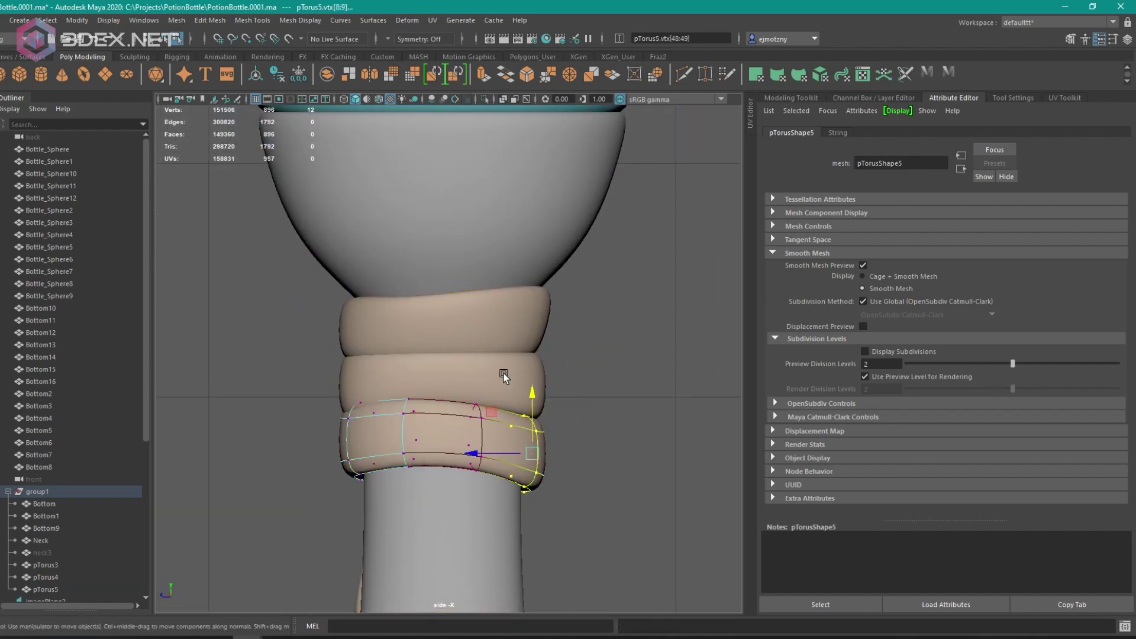
pyautogui.press('space')
pyautogui.keyDown('alt'); pyautogui.moveTo(447, 266); pyautogui.dragTo(568, 356); pyautogui.keyUp('alt')
pyautogui.moveTo(479, 434); pyautogui.dragTo(438, 400)
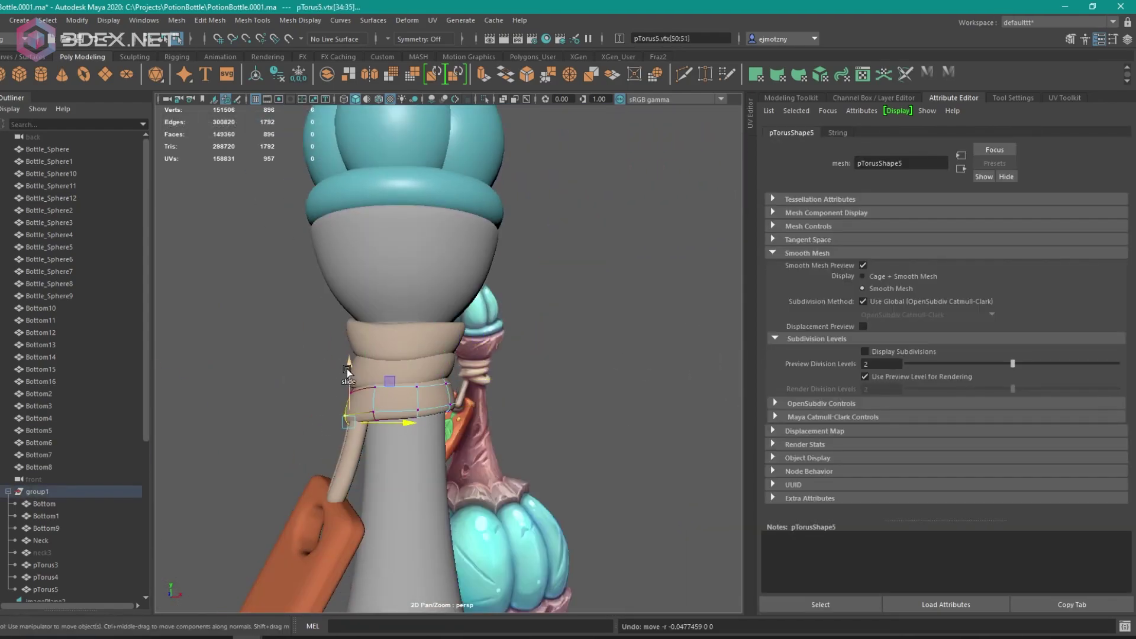
pyautogui.keyDown('alt'); pyautogui.moveTo(347, 372); pyautogui.dragTo(290, 359); pyautogui.keyUp('alt')
pyautogui.keyDown('alt'); pyautogui.moveTo(414, 362); pyautogui.dragTo(619, 319); pyautogui.keyUp('alt')
# Step: Switch to edge selection and pick two edges on the middle rope coil
pyautogui.press('F10')
pyautogui.scroll(3, 533, 326)
pyautogui.click(500, 331)
pyautogui.click(510, 320)
pyautogui.scroll(-5, 645, 326)
pyautogui.keyDown('alt'); pyautogui.moveTo(475, 340); pyautogui.dragTo(467, 374); pyautogui.keyUp('alt')
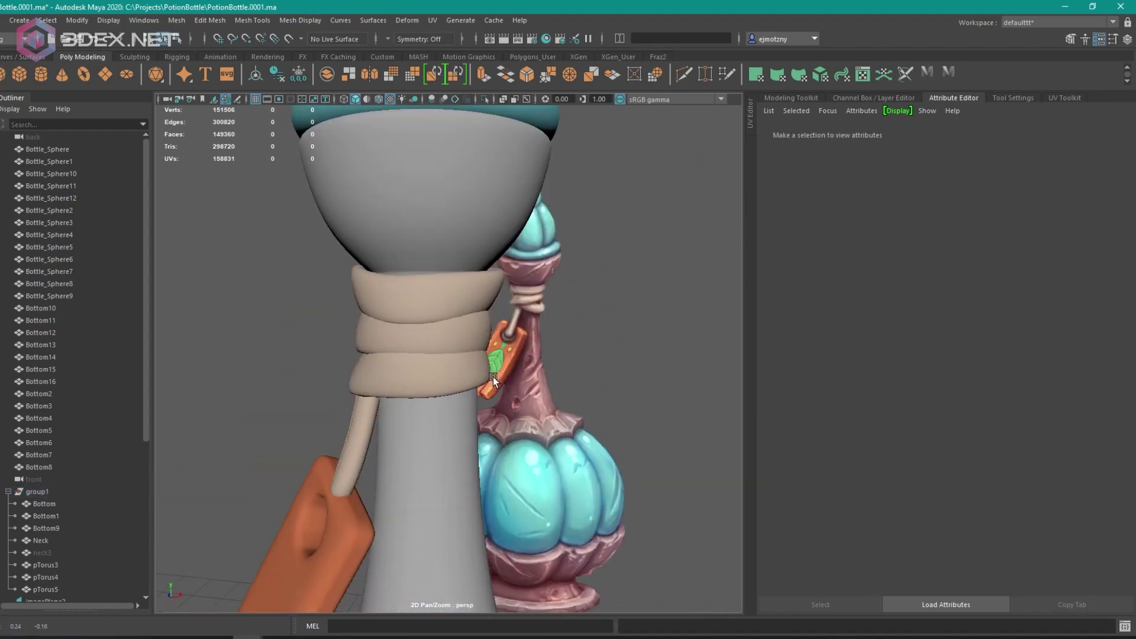
# Step: Select the bottom coil vertices, then make the Neck the active subtool in ZBrush
pyautogui.scroll(4, 467, 374)
pyautogui.press('F9')
pyautogui.click(483, 385)
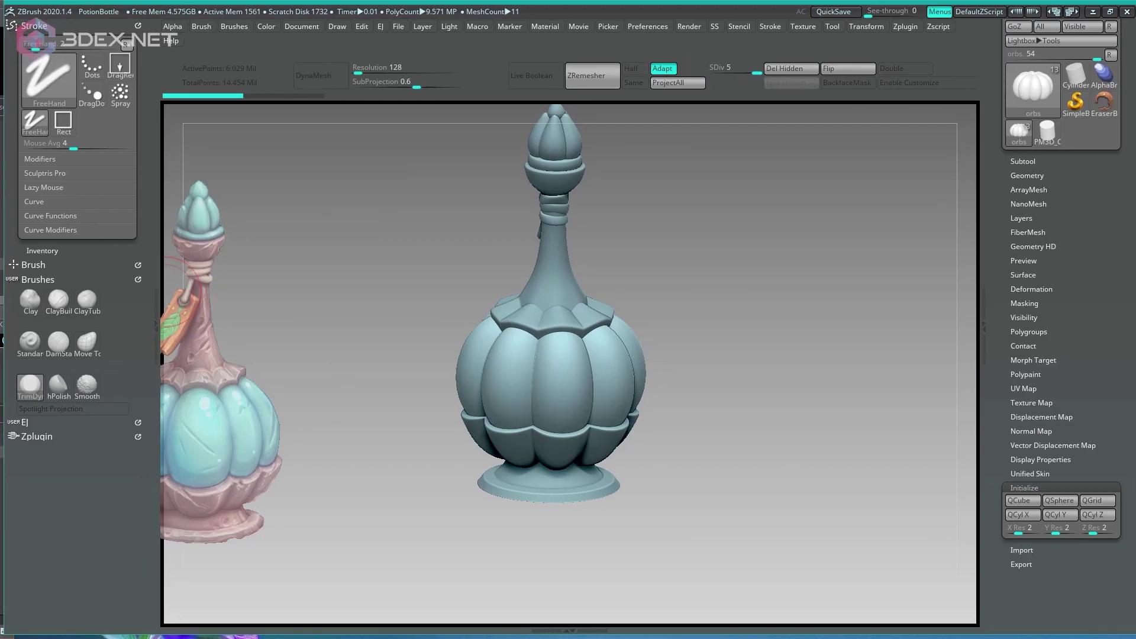
pyautogui.moveTo(659, 208)
pyautogui.mouseDown()
pyautogui.moveTo(558, 286)
pyautogui.moveTo(718, 375)
pyautogui.moveTo(533, 254)
pyautogui.mouseUp()
pyautogui.keyDown('alt'); pyautogui.click(533, 253); pyautogui.keyUp('alt')
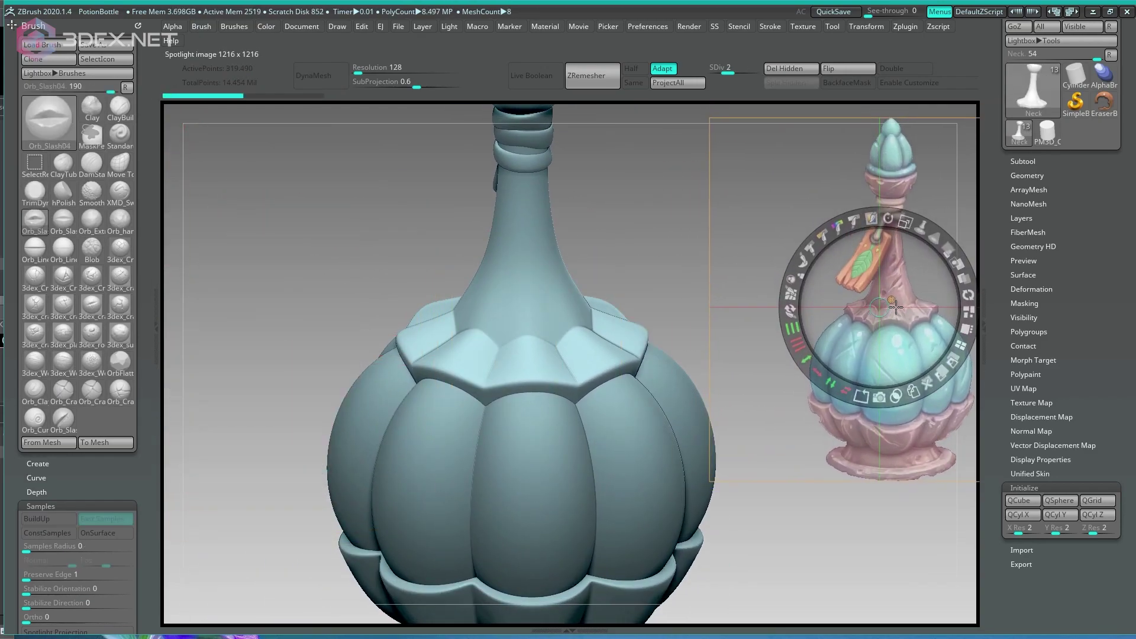
# Step: Move the reference image aside, store a morph target and raise the Neck to SDiv 4
pyautogui.press('z')
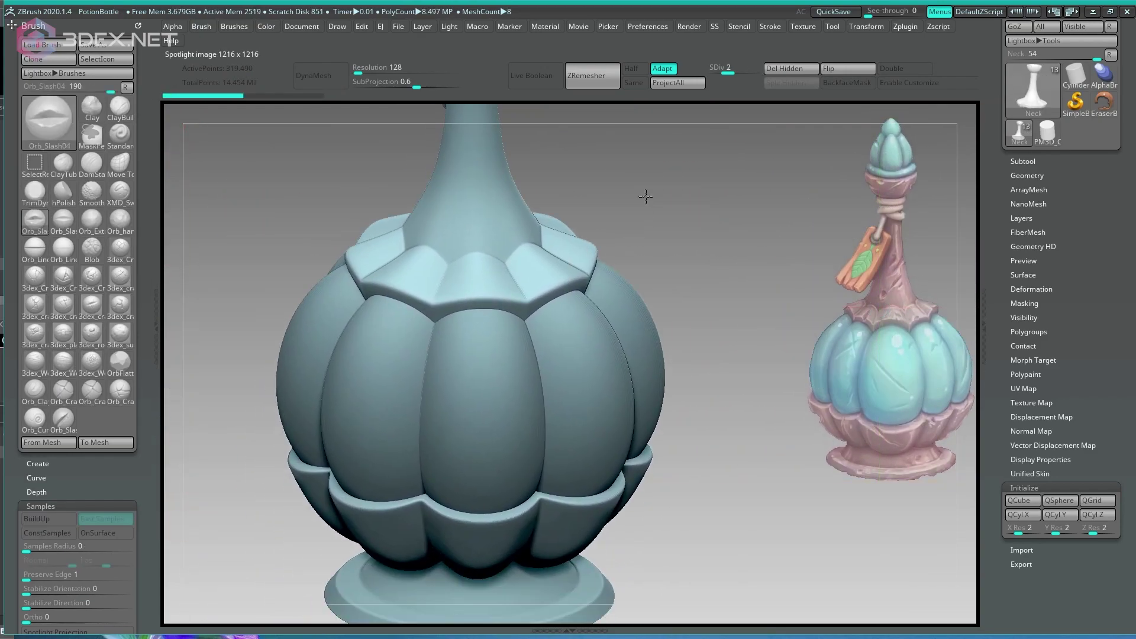
pyautogui.moveTo(645, 193)
pyautogui.mouseDown()
pyautogui.moveTo(619, 241)
pyautogui.moveTo(591, 258)
pyautogui.mouseUp()
pyautogui.keyDown('ctrl'); pyautogui.click(591, 258); pyautogui.keyUp('ctrl')
pyautogui.click(1021, 217)
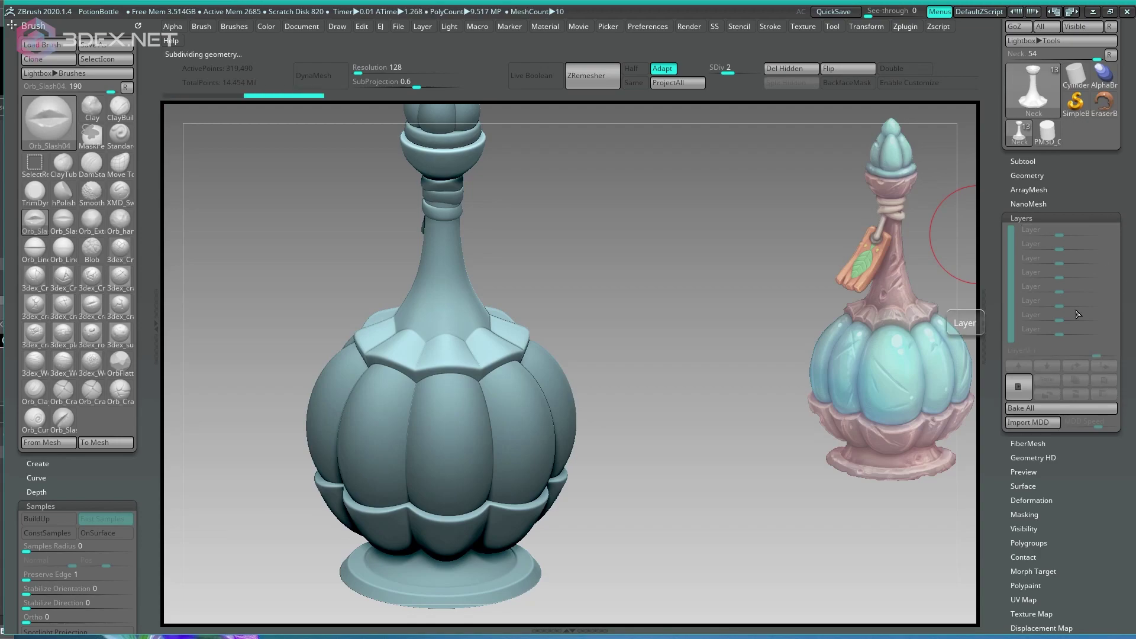
pyautogui.click(1033, 571)
pyautogui.moveTo(733, 74); pyautogui.dragTo(755, 74)
# Step: Undo trial crack strokes on the neck, trying 3dex_crack_05 before settling on Orb_Cracks
pyautogui.keyDown('ctrl'); pyautogui.moveTo(624, 294); pyautogui.dragTo(596, 289, button='right'); pyautogui.keyUp('ctrl')
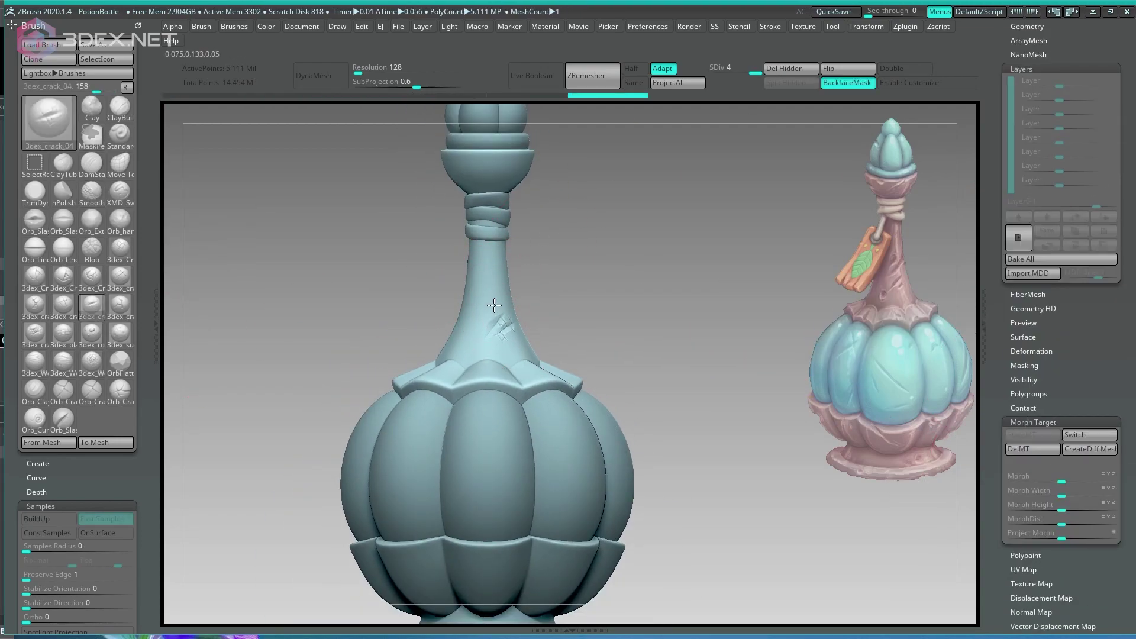
pyautogui.hotkey('ctrl', 'z')
pyautogui.click(121, 306)
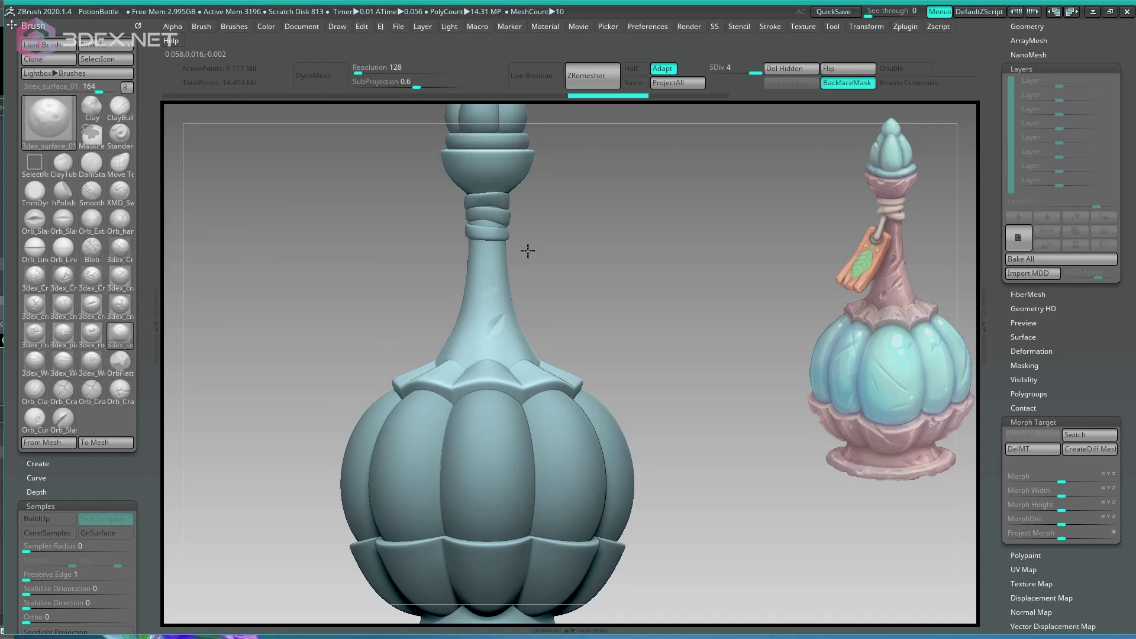
pyautogui.hotkey('ctrl', 'z')
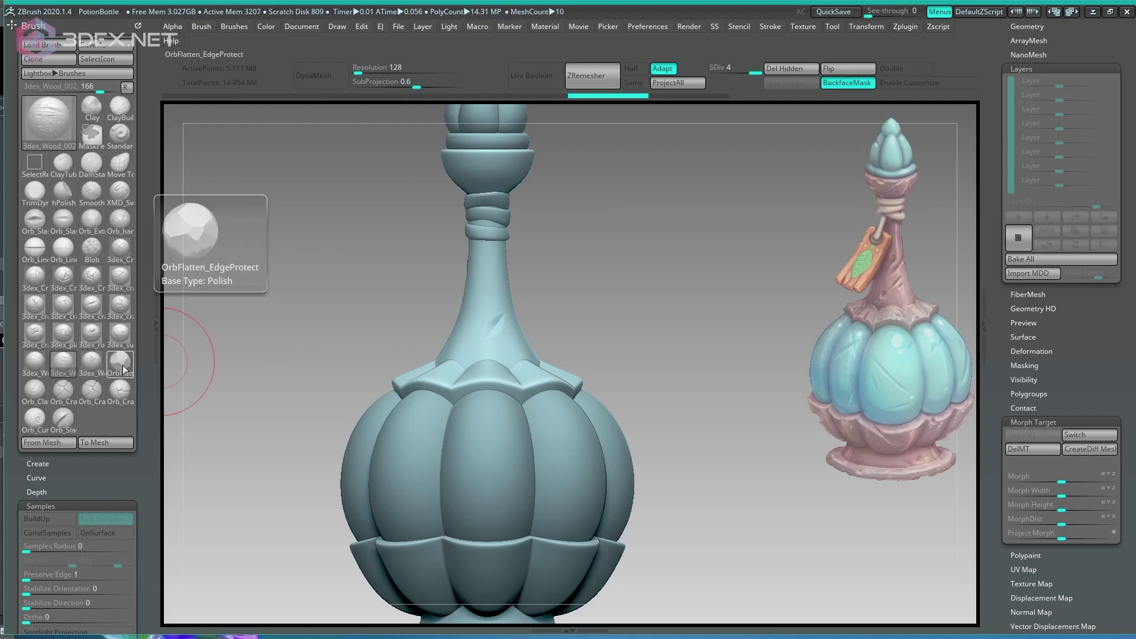
pyautogui.click(34, 389)
pyautogui.click(61, 393)
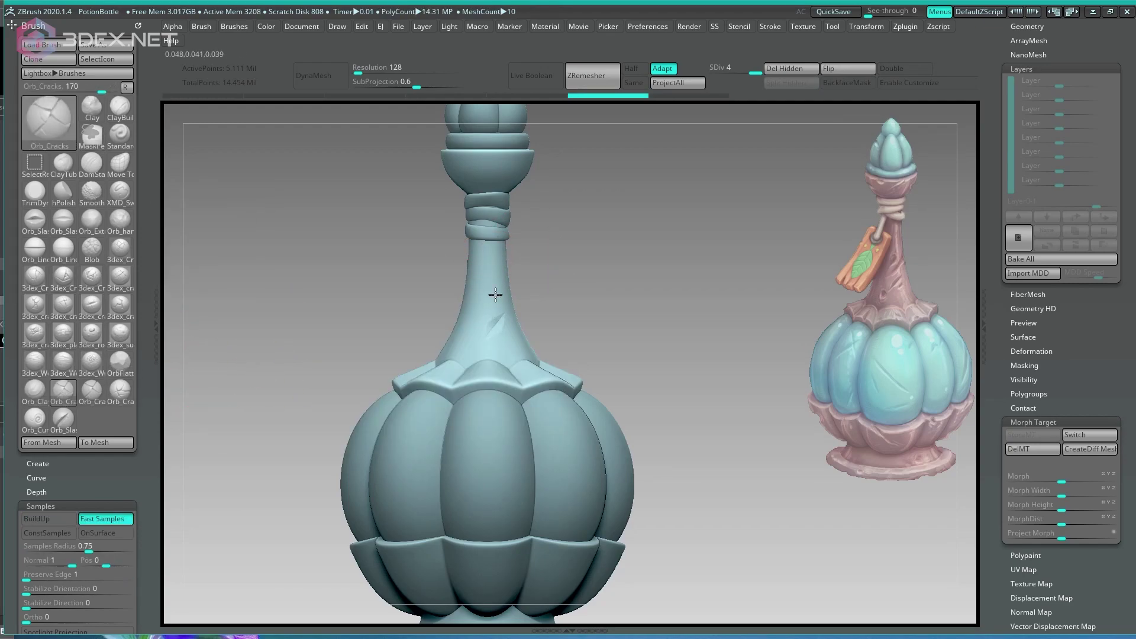
# Step: Turn on BackfaceMask and choose the Orb_Slash04 brush for slashing the neck
pyautogui.moveTo(468, 321); pyautogui.dragTo(339, 335)
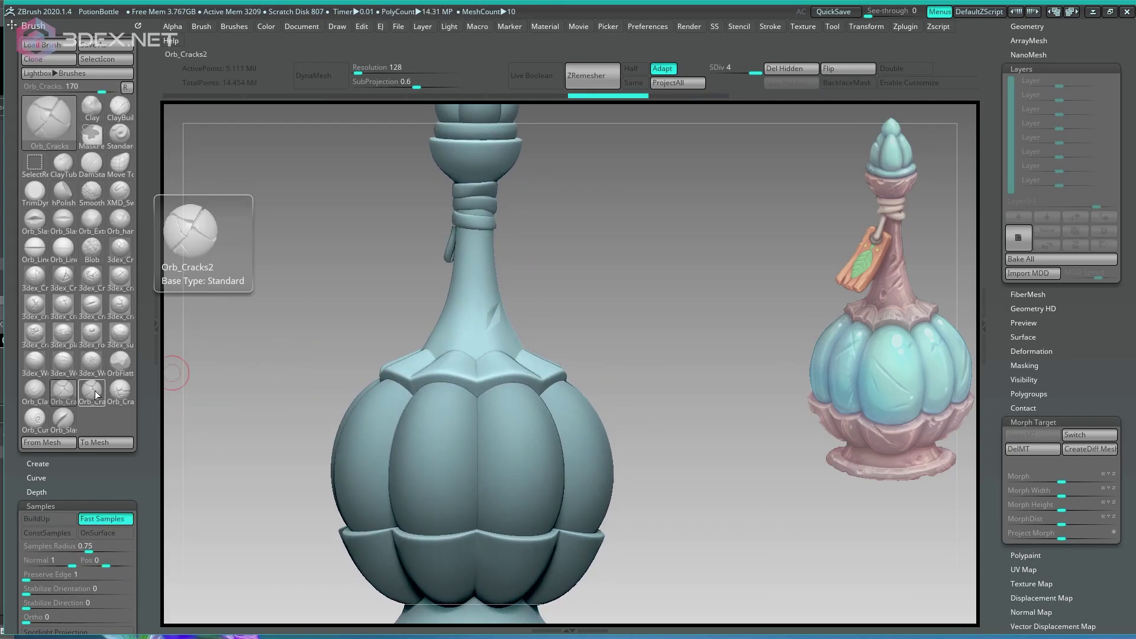
pyautogui.press('ctrl')
pyautogui.moveTo(558, 282); pyautogui.dragTo(363, 322)
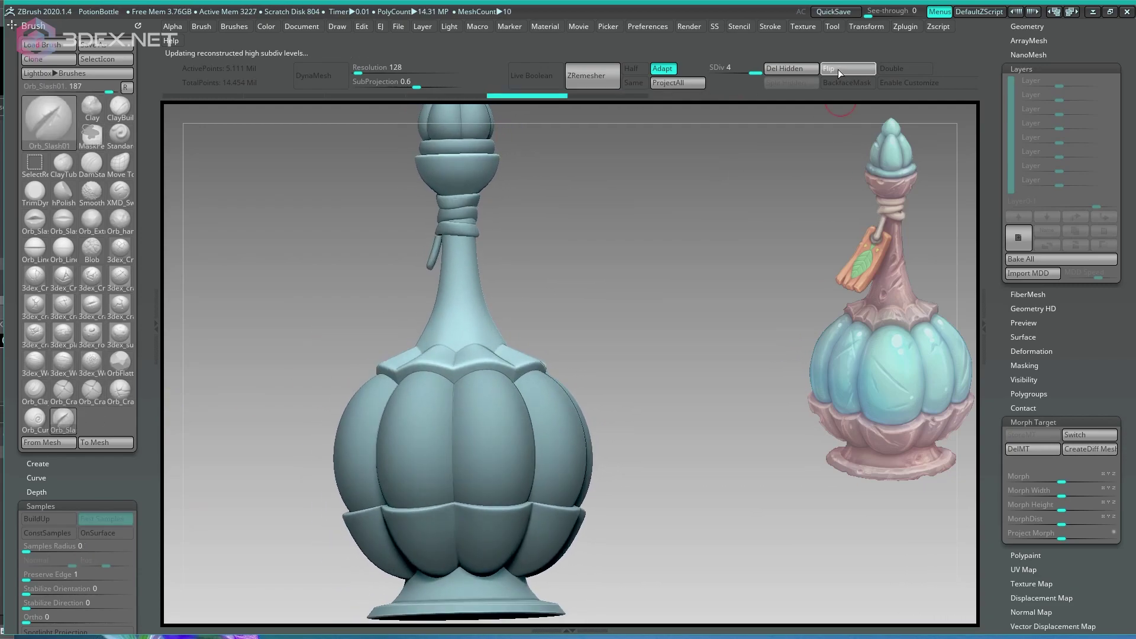
pyautogui.click(846, 82)
pyautogui.moveTo(521, 253); pyautogui.dragTo(753, 258)
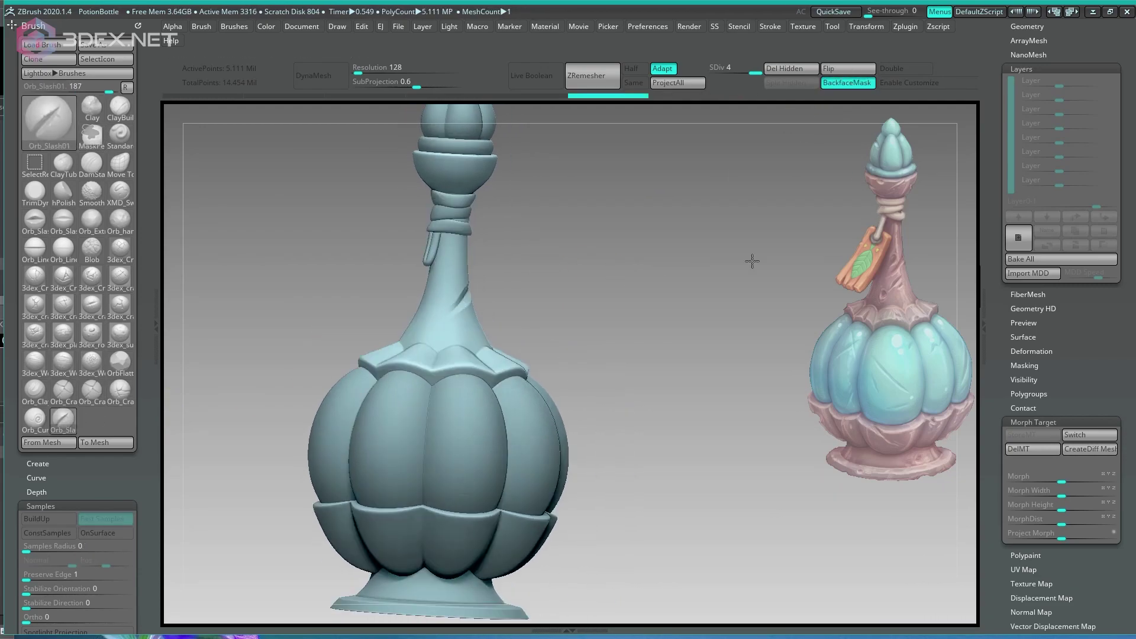
pyautogui.click(37, 421)
pyautogui.click(64, 420)
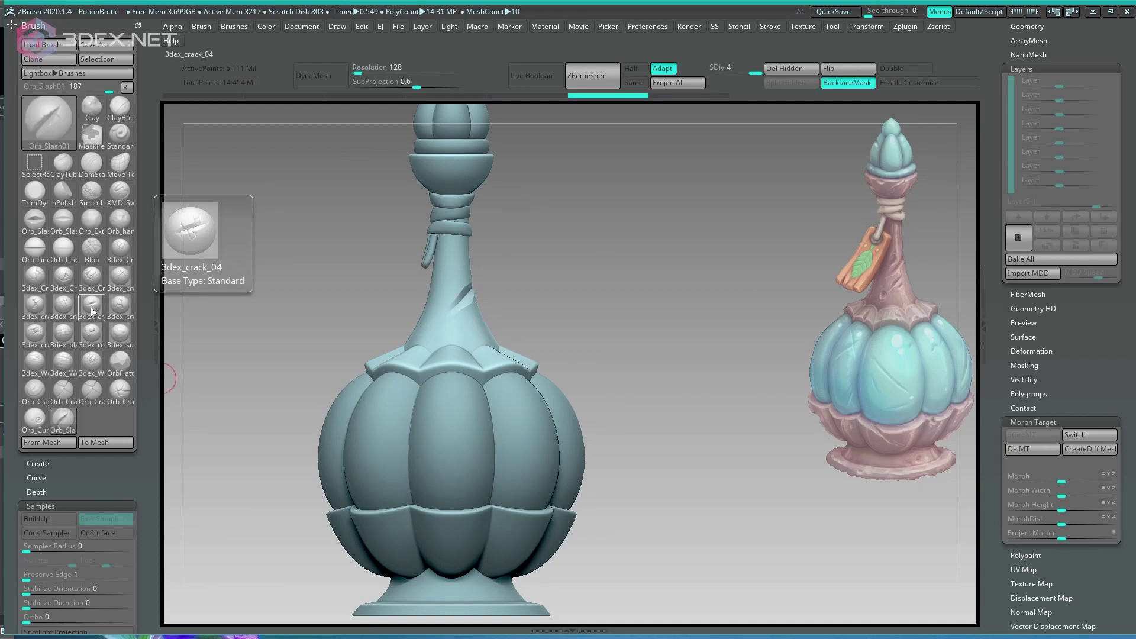
pyautogui.click(66, 228)
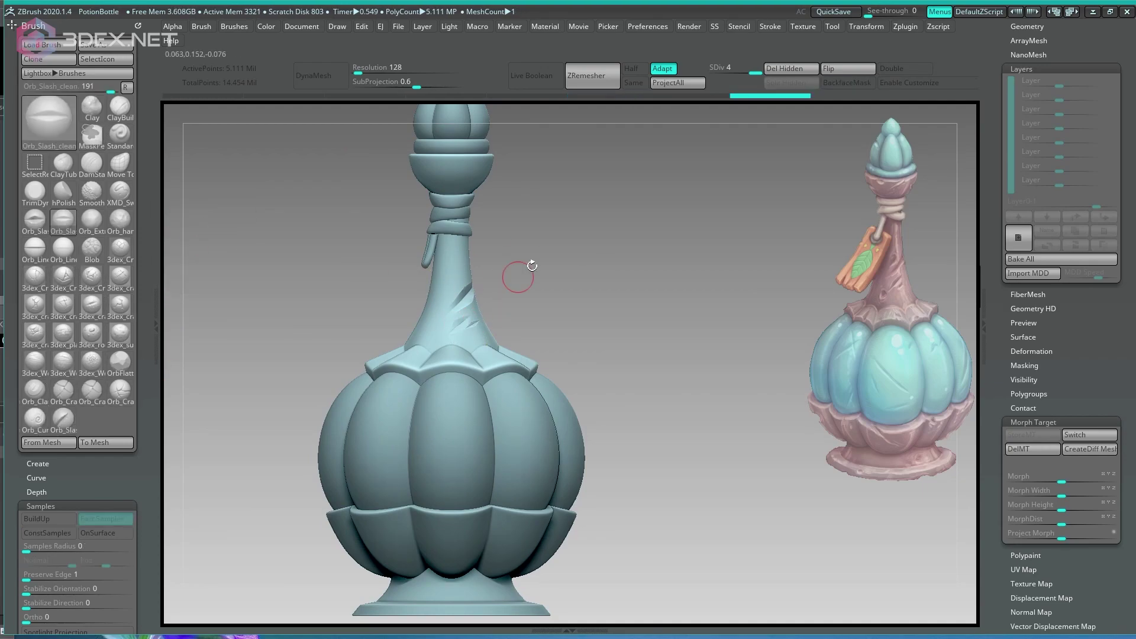
pyautogui.moveTo(650, 227)
pyautogui.keyDown('alt'); pyautogui.mouseDown()
pyautogui.moveTo(641, 282)
pyautogui.moveTo(144, 297)
pyautogui.mouseUp(); pyautogui.keyUp('alt')
# Step: Carve crack marks into the bottle neck with the crack brush
pyautogui.press('space')
pyautogui.click(433, 324)
pyautogui.press('f')
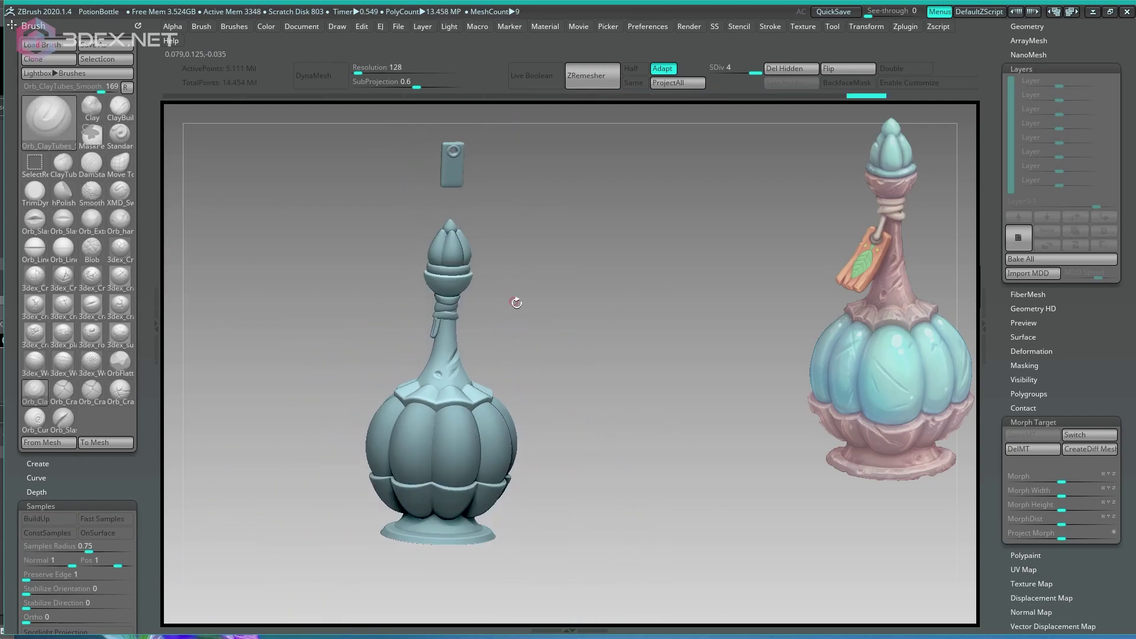
pyautogui.keyDown('alt'); pyautogui.moveTo(525, 317); pyautogui.dragTo(510, 315); pyautogui.keyUp('alt')
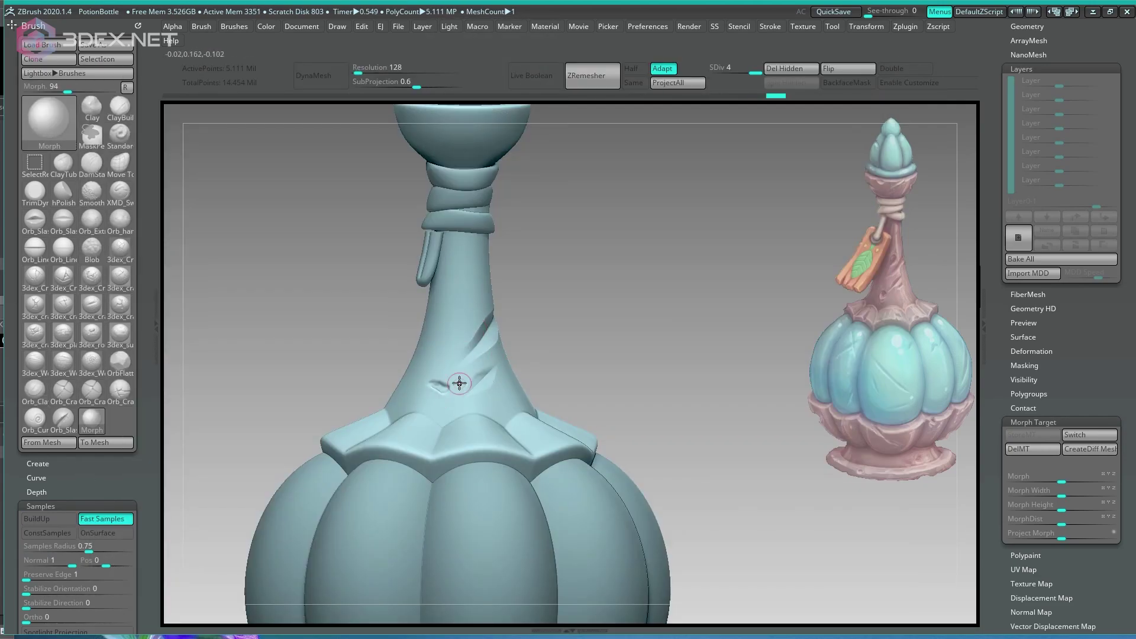
pyautogui.moveTo(465, 378); pyautogui.dragTo(601, 258, button='right')
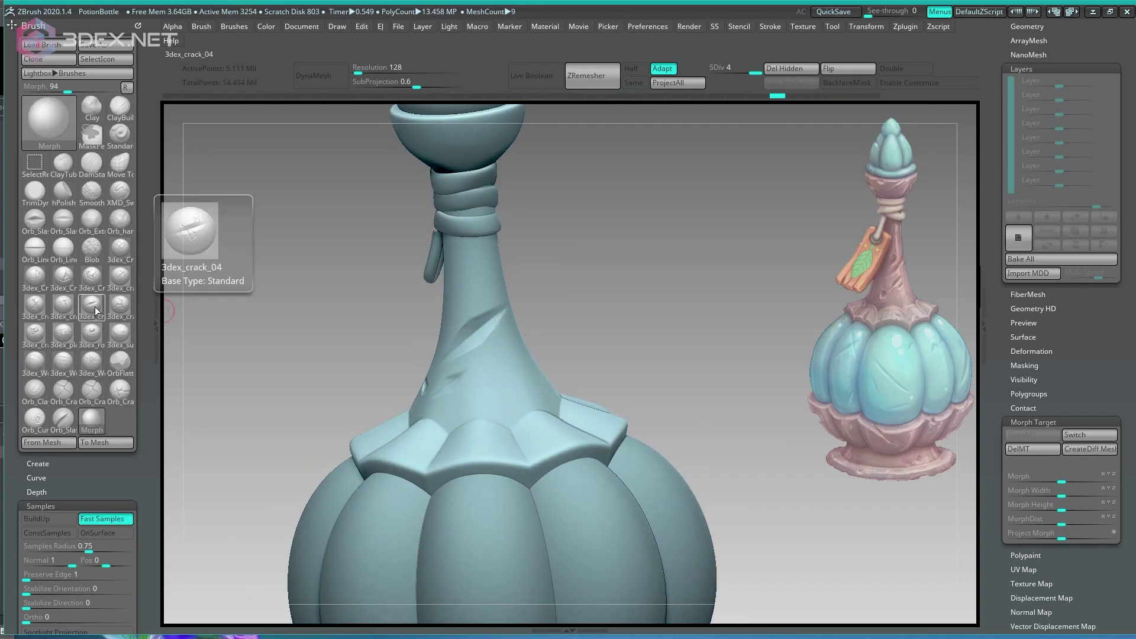
pyautogui.click(63, 389)
pyautogui.moveTo(450, 308); pyautogui.dragTo(372, 307, button='right')
# Step: Drop the neck's subdivision level and carve a slash mark with the slash brush
pyautogui.press('f')
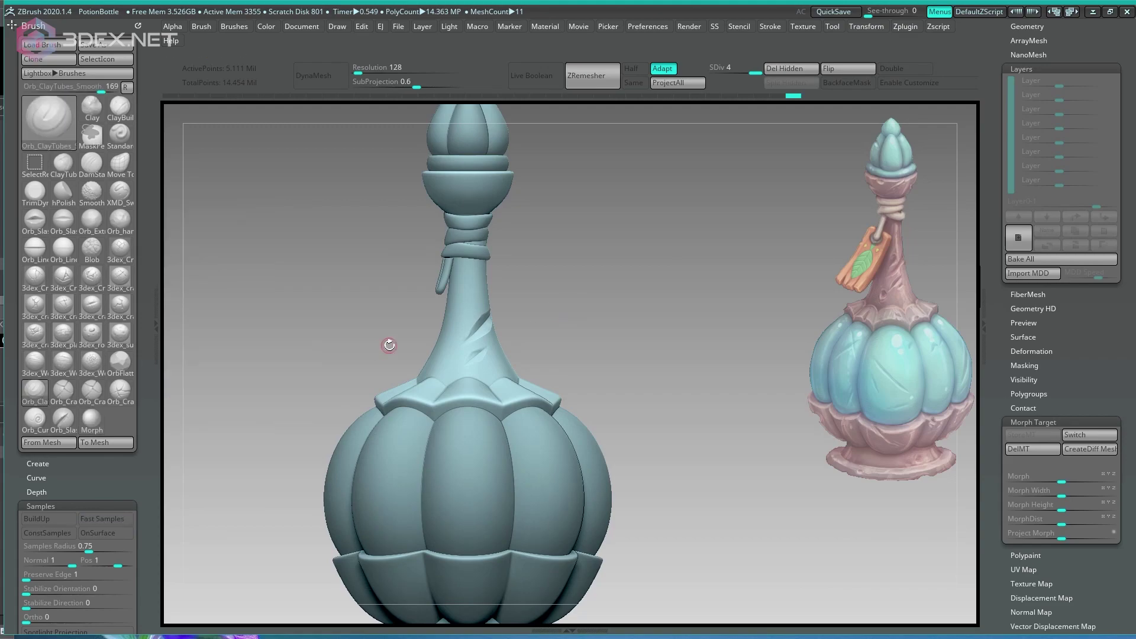
pyautogui.moveTo(389, 345)
pyautogui.keyDown('ctrl'); pyautogui.mouseDown(button='right')
pyautogui.moveTo(471, 296)
pyautogui.moveTo(647, 322)
pyautogui.moveTo(477, 355)
pyautogui.moveTo(409, 401)
pyautogui.moveTo(322, 307)
pyautogui.mouseUp(button='right'); pyautogui.keyUp('ctrl')
pyautogui.hotkey('shift', 'd')
pyautogui.hotkey('shift', 'd')
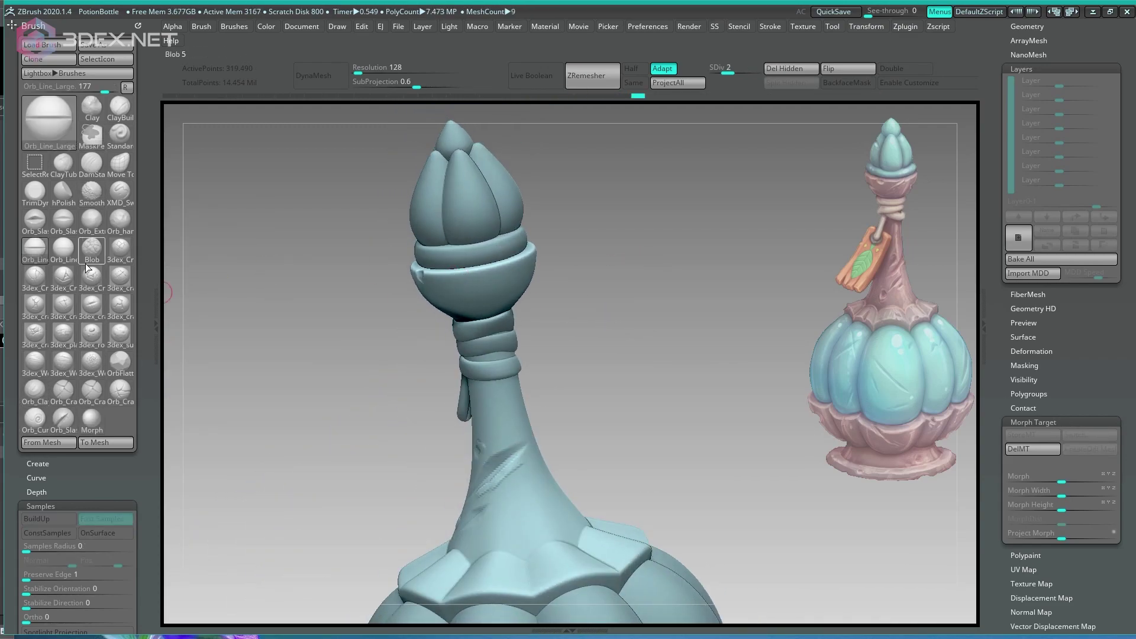
pyautogui.click(63, 219)
pyautogui.rightClick(426, 356)
pyautogui.moveTo(426, 355)
pyautogui.keyDown('ctrl'); pyautogui.mouseDown(button='right')
pyautogui.moveTo(507, 254)
pyautogui.moveTo(611, 373)
pyautogui.moveTo(584, 295)
pyautogui.moveTo(605, 285)
pyautogui.moveTo(487, 373)
pyautogui.moveTo(550, 305)
pyautogui.moveTo(427, 426)
pyautogui.moveTo(500, 377)
pyautogui.moveTo(429, 350)
pyautogui.mouseUp(button='right'); pyautogui.keyUp('ctrl')
# Step: Restore the neck's subdivision level, show all parts and select the orbs subtool
pyautogui.hotkey('shift', 'd')
pyautogui.press('d')
pyautogui.press('d')
pyautogui.hotkey('alt', 's')
pyautogui.keyDown('ctrl'); pyautogui.moveTo(495, 320); pyautogui.dragTo(616, 233, button='right'); pyautogui.keyUp('ctrl')
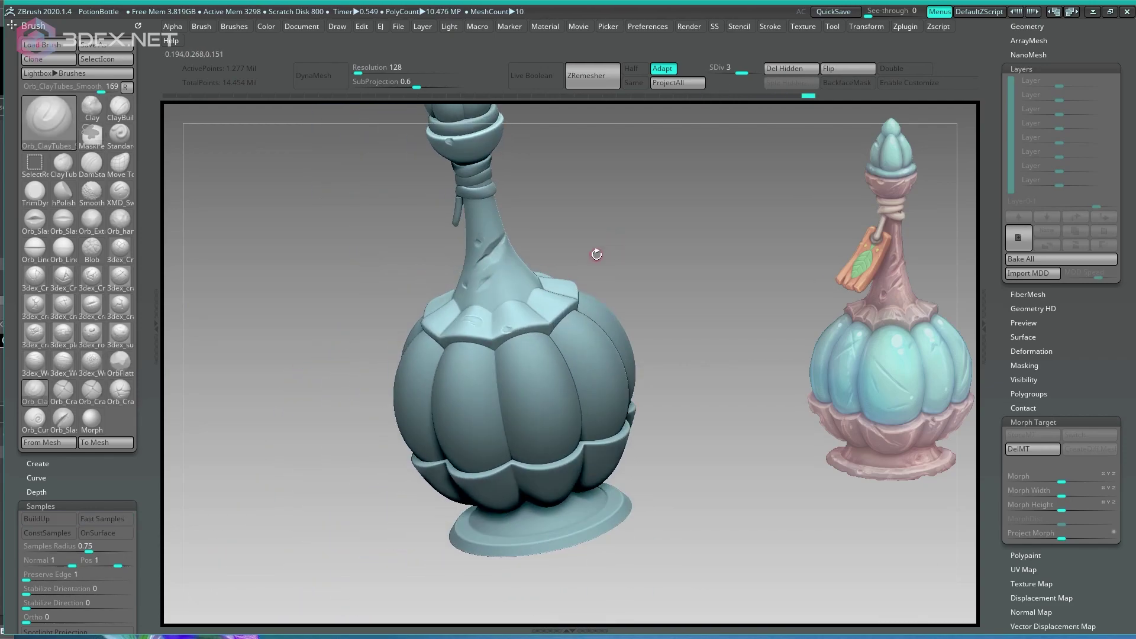
pyautogui.moveTo(694, 294)
pyautogui.mouseDown(button='right')
pyautogui.moveTo(654, 381)
pyautogui.moveTo(515, 406)
pyautogui.mouseUp(button='right')
pyautogui.keyDown('alt'); pyautogui.click(515, 406); pyautogui.keyUp('alt')
# Step: Undo the test diagonal groove on the body, add a sculpt layer and pick the crack brush
pyautogui.press('space')
pyautogui.moveTo(471, 220); pyautogui.dragTo(551, 309)
pyautogui.hotkey('ctrl', 'z')
pyautogui.hotkey('ctrl', 'z')
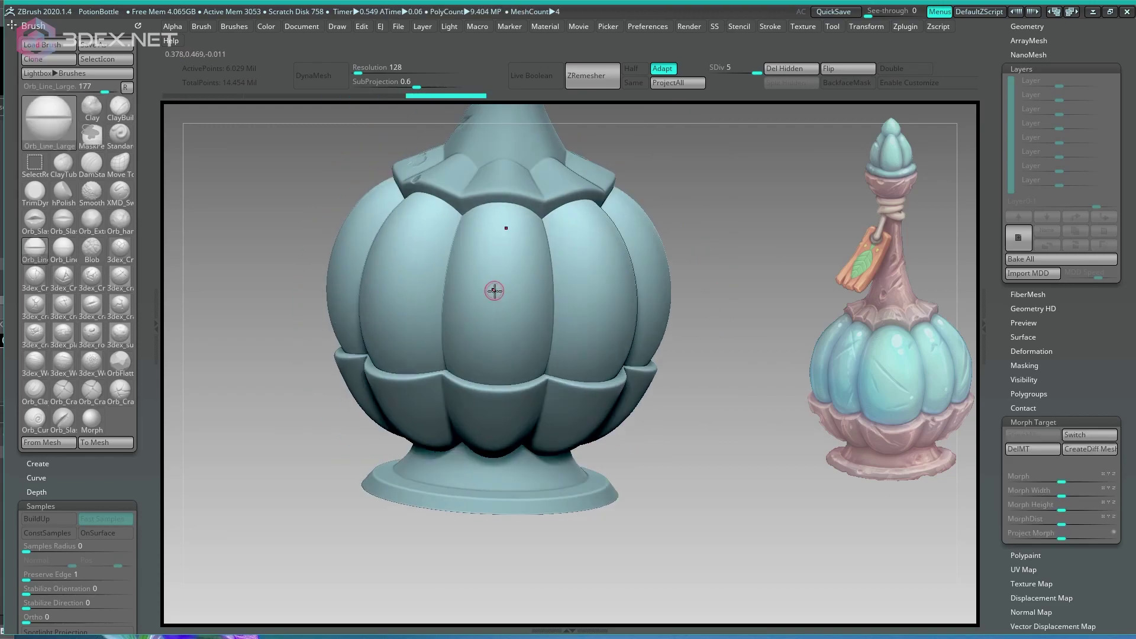
pyautogui.hotkey('ctrl', 'z')
pyautogui.press('space')
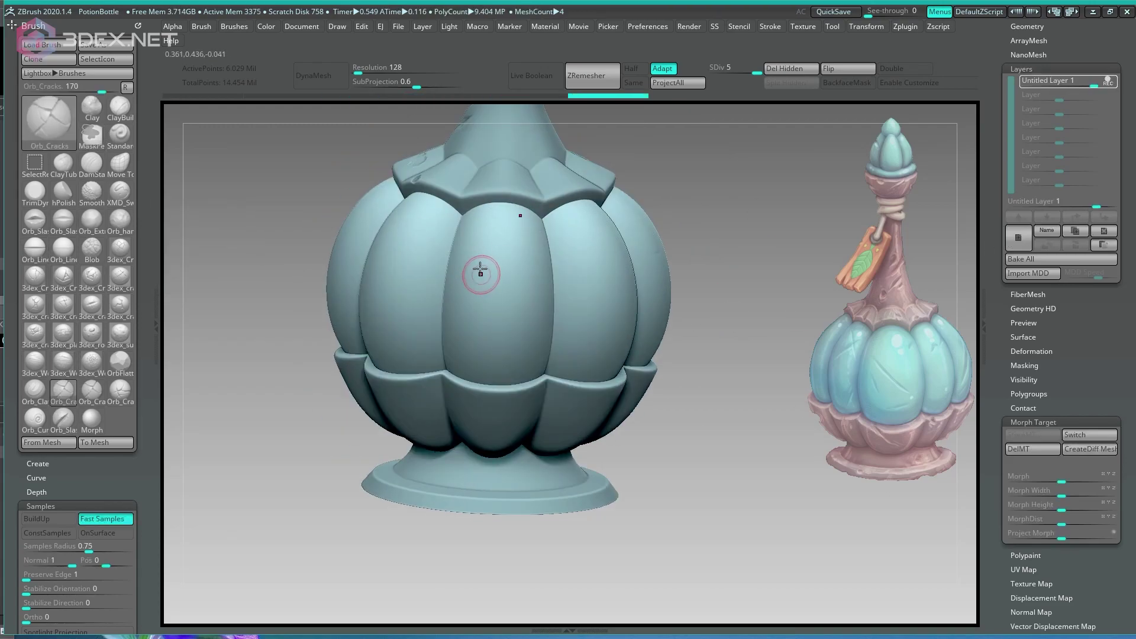
pyautogui.press('space')
pyautogui.hotkey('ctrl', 'shift', 'z')
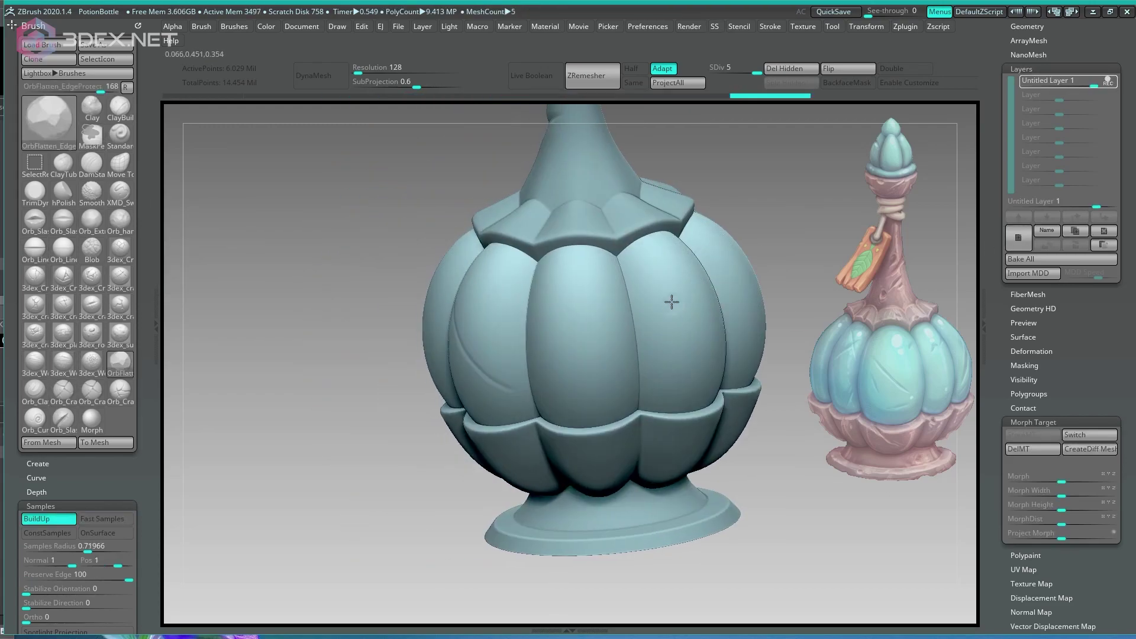
# Step: Enable BackfaceMask and carve diagonal cracks across the body's lobes from several angles
pyautogui.click(847, 83)
pyautogui.moveTo(681, 550); pyautogui.dragTo(571, 538)
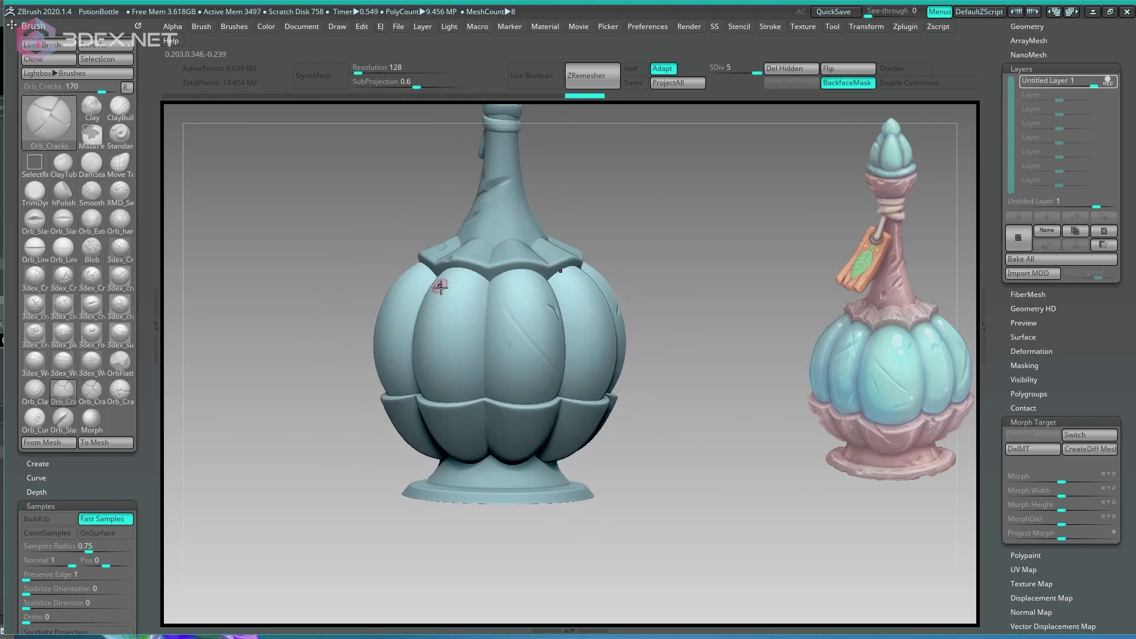
pyautogui.moveTo(353, 329); pyautogui.dragTo(380, 342)
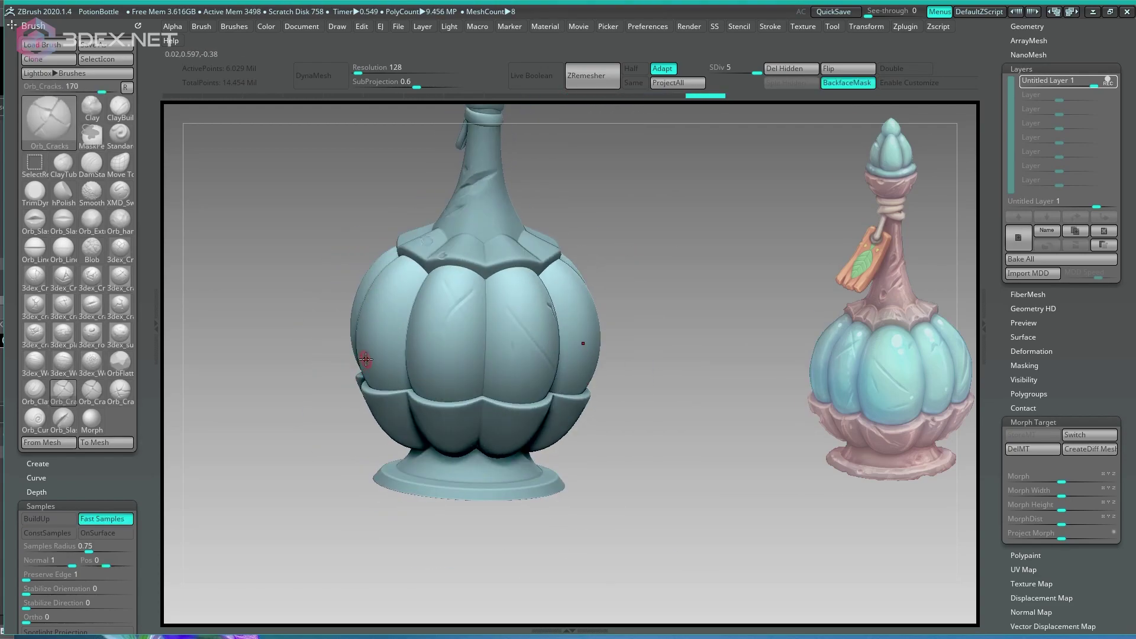
pyautogui.press('space')
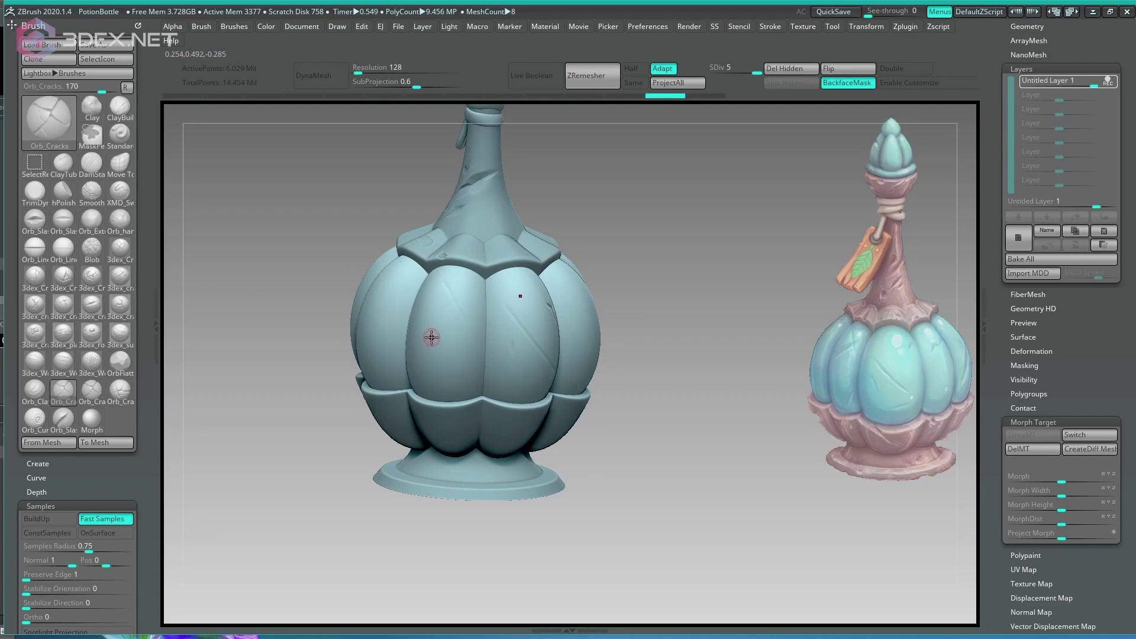
pyautogui.moveTo(486, 278); pyautogui.dragTo(465, 268, button='right')
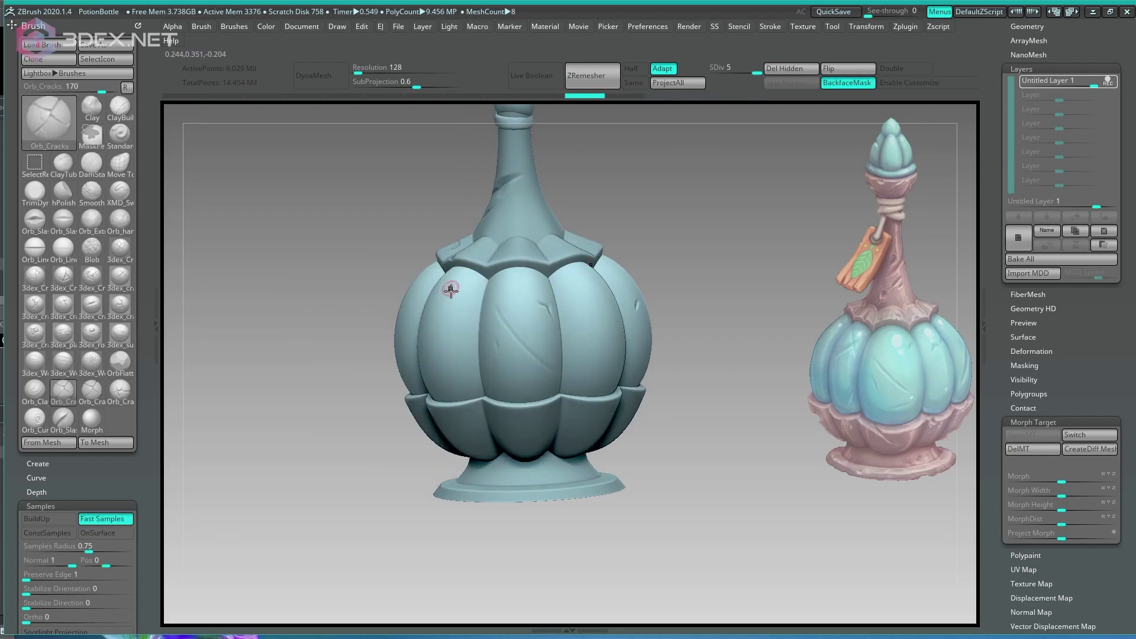
pyautogui.press('space')
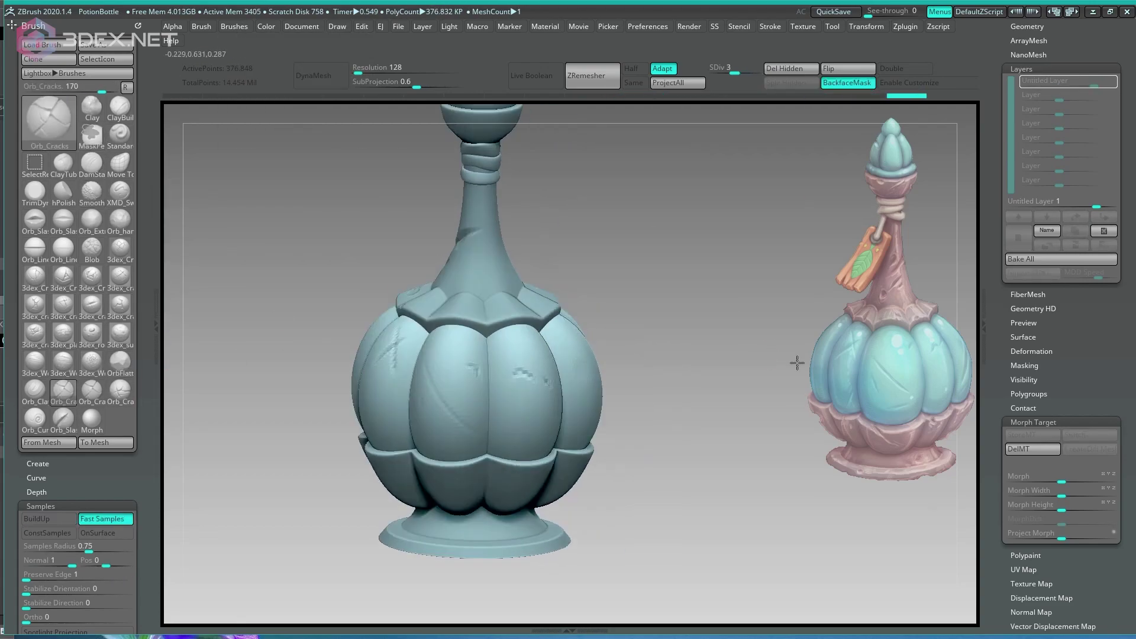
pyautogui.moveTo(797, 360); pyautogui.dragTo(633, 409)
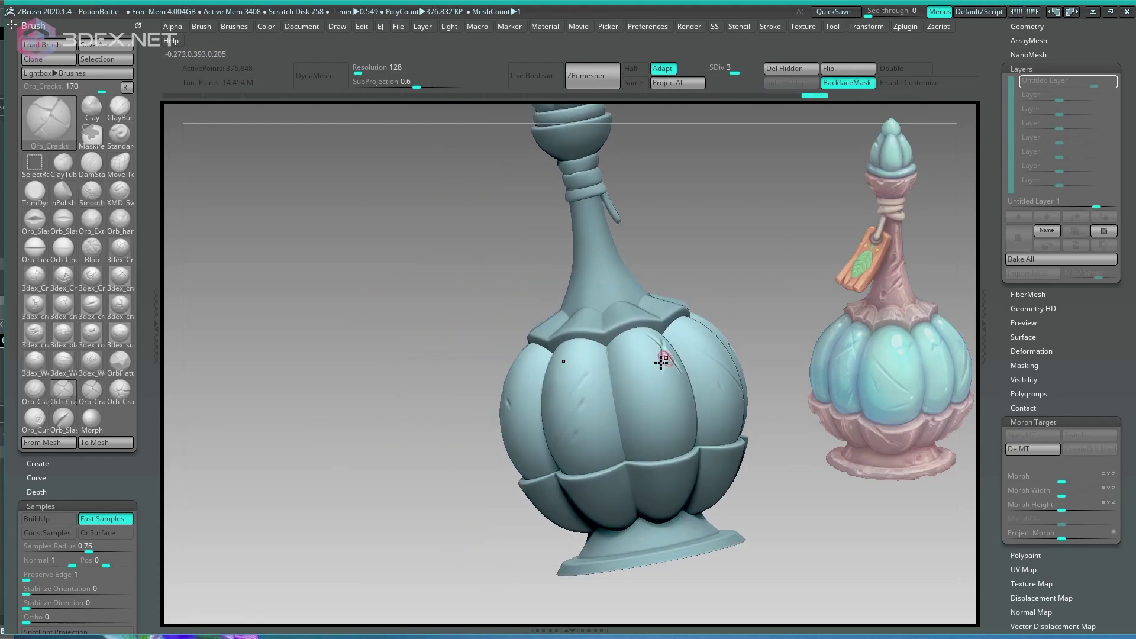
pyautogui.moveTo(659, 355); pyautogui.dragTo(663, 367, button='right')
pyautogui.press('space')
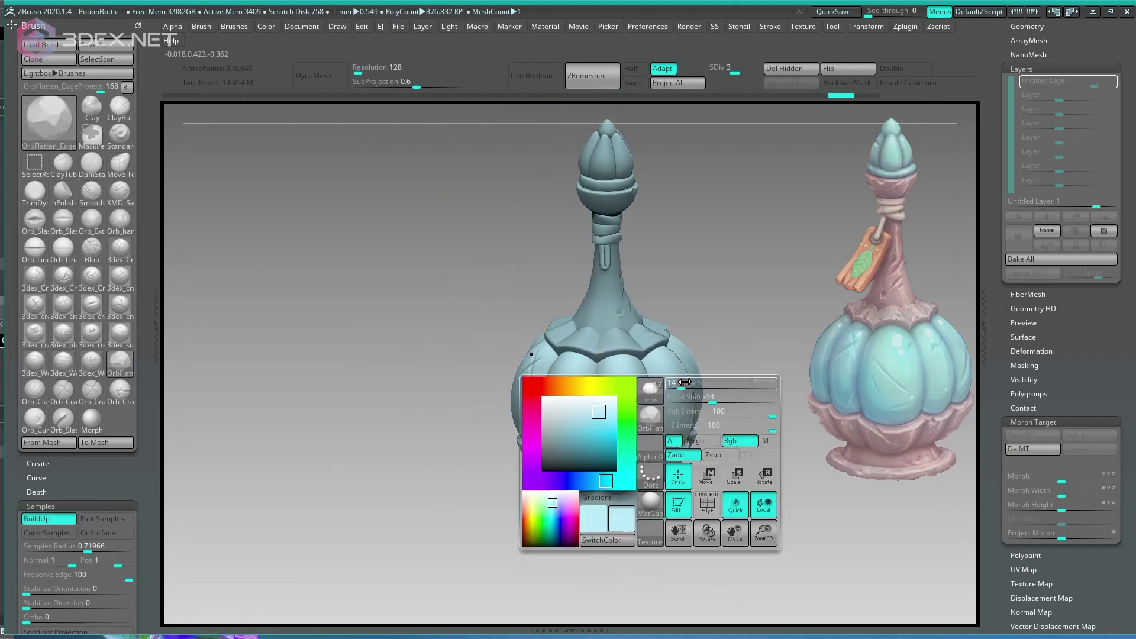
pyautogui.moveTo(728, 403)
pyautogui.mouseDown()
pyautogui.moveTo(756, 391)
pyautogui.moveTo(643, 353)
pyautogui.moveTo(718, 318)
pyautogui.moveTo(735, 329)
pyautogui.moveTo(727, 367)
pyautogui.moveTo(677, 296)
pyautogui.moveTo(389, 325)
pyautogui.moveTo(548, 397)
pyautogui.moveTo(568, 362)
pyautogui.moveTo(409, 361)
pyautogui.moveTo(731, 243)
pyautogui.moveTo(611, 385)
pyautogui.moveTo(649, 363)
pyautogui.mouseUp()
pyautogui.press('space')
pyautogui.press('space')
pyautogui.click(63, 391)
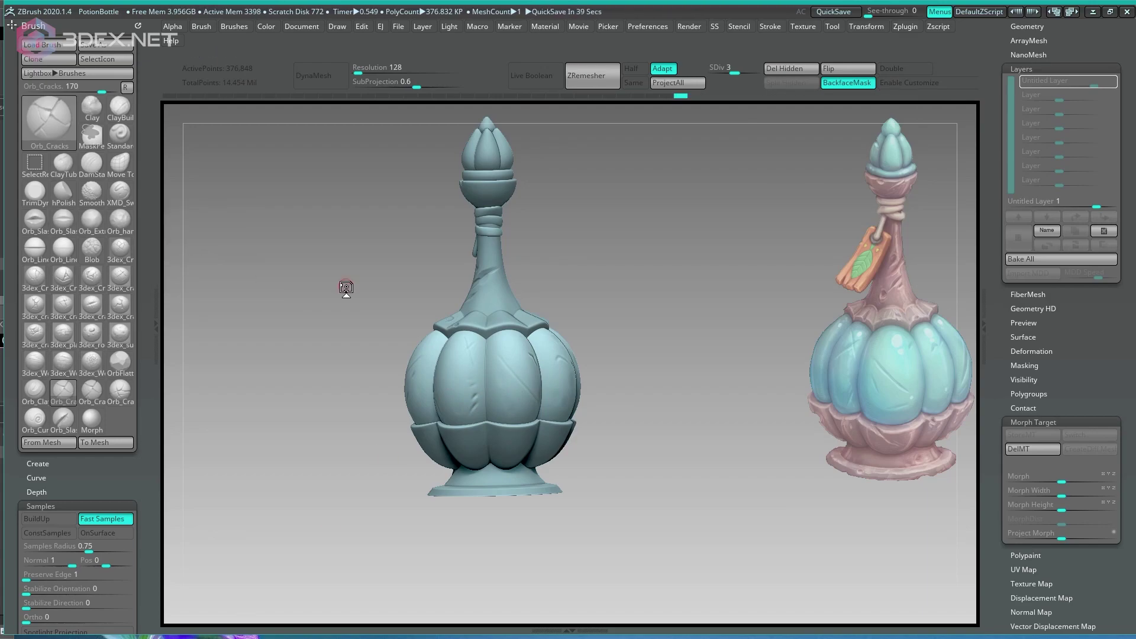
# Step: Subdivide the bottle body to SDiv 5 and reframe the whole bottle
pyautogui.moveTo(573, 301)
pyautogui.mouseDown()
pyautogui.moveTo(630, 323)
pyautogui.moveTo(576, 376)
pyautogui.mouseUp()
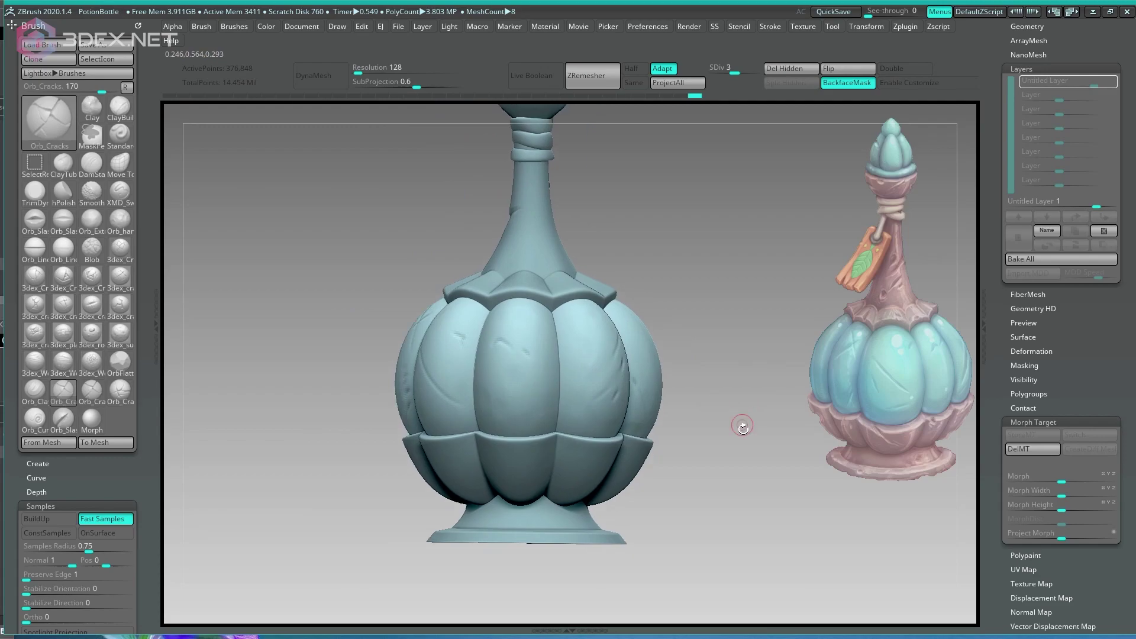
pyautogui.press('shift')
pyautogui.press('d')
pyautogui.moveTo(501, 330); pyautogui.dragTo(645, 386)
pyautogui.moveTo(354, 405); pyautogui.dragTo(497, 315)
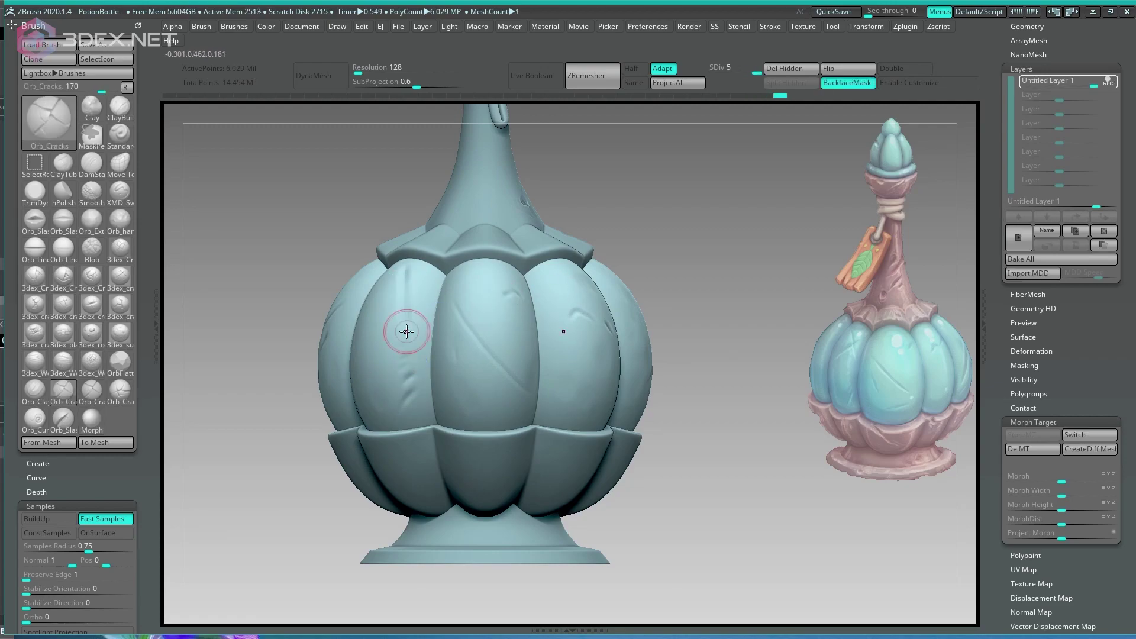
# Step: Add sharper cracks on the lobes with Orb_Cracks, then refine them with Morph and Pinch
pyautogui.press('space')
pyautogui.moveTo(401, 261); pyautogui.dragTo(604, 274)
pyautogui.press('space')
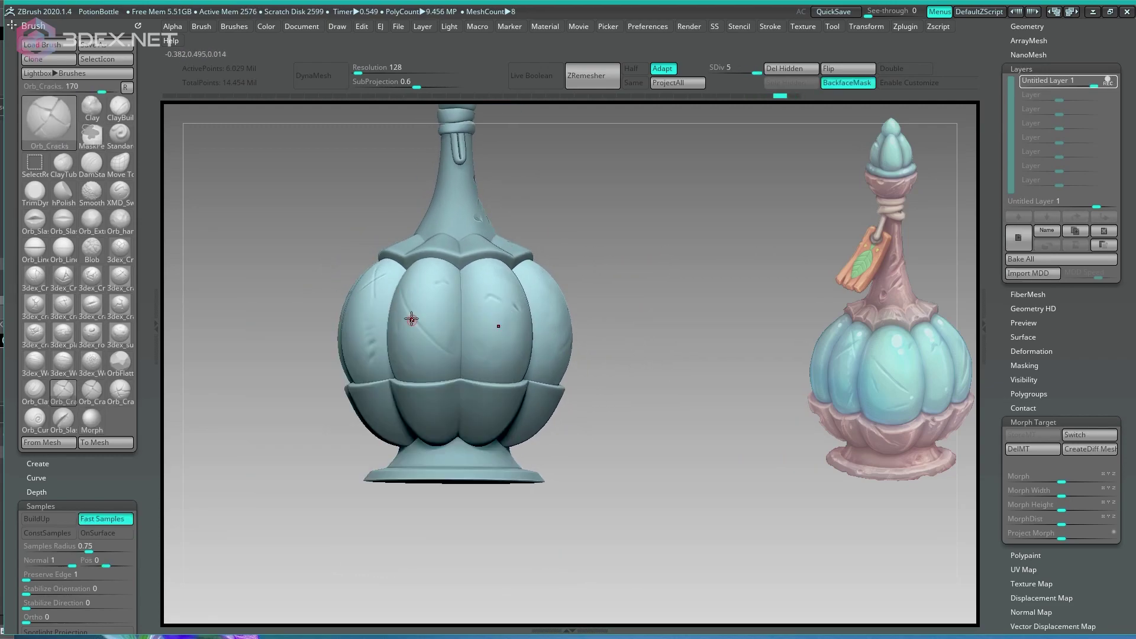
pyautogui.press('space')
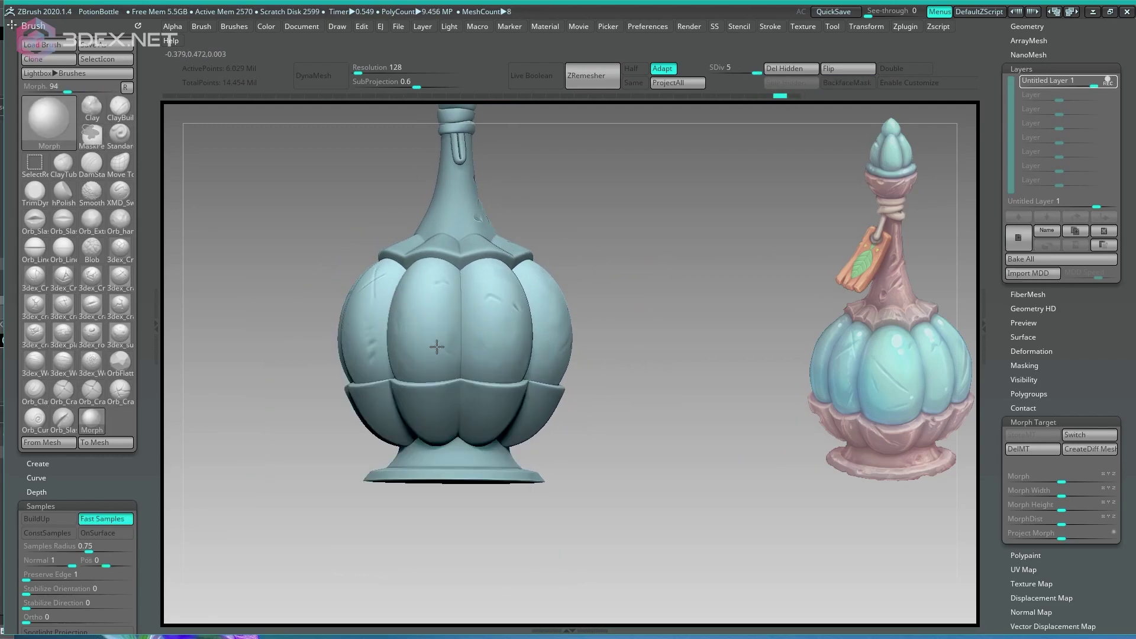
pyautogui.press('space')
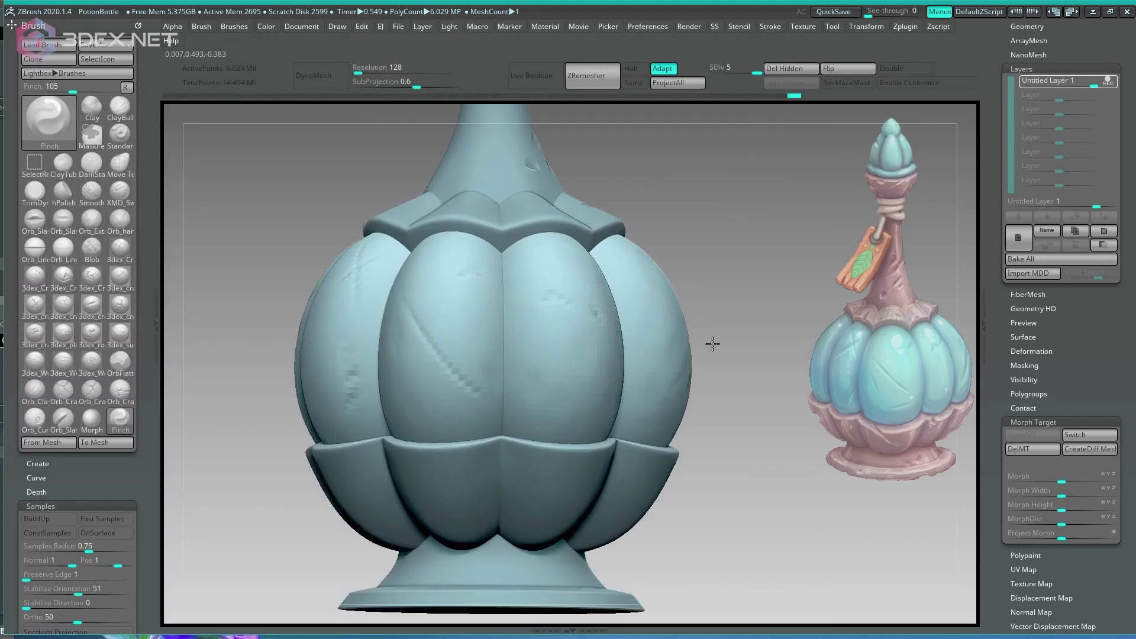
pyautogui.press('space')
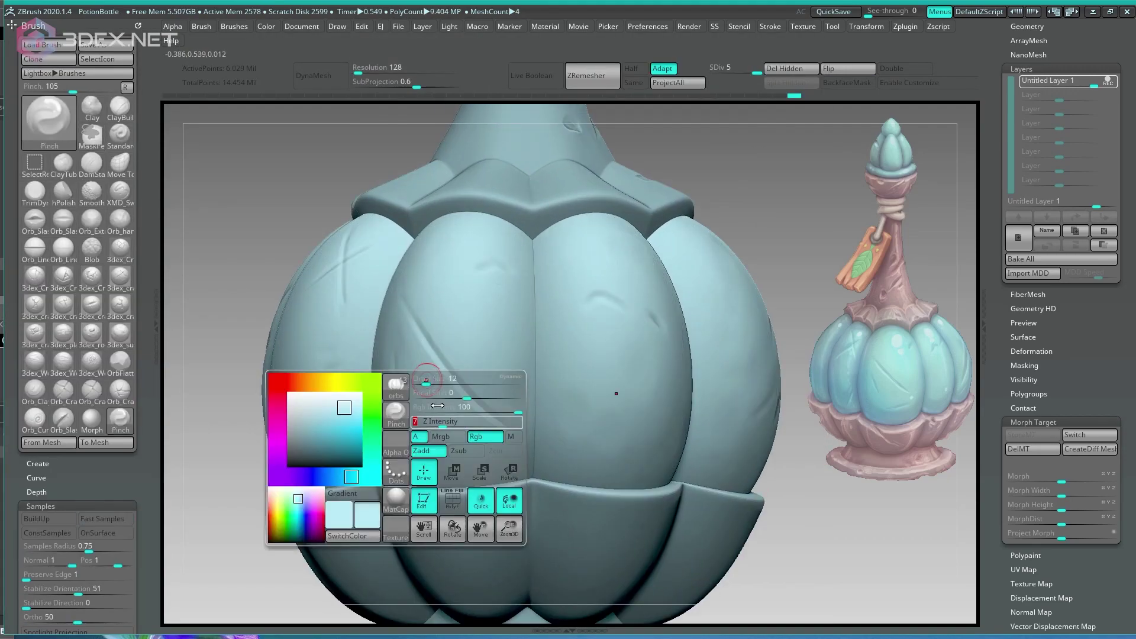
pyautogui.press('space')
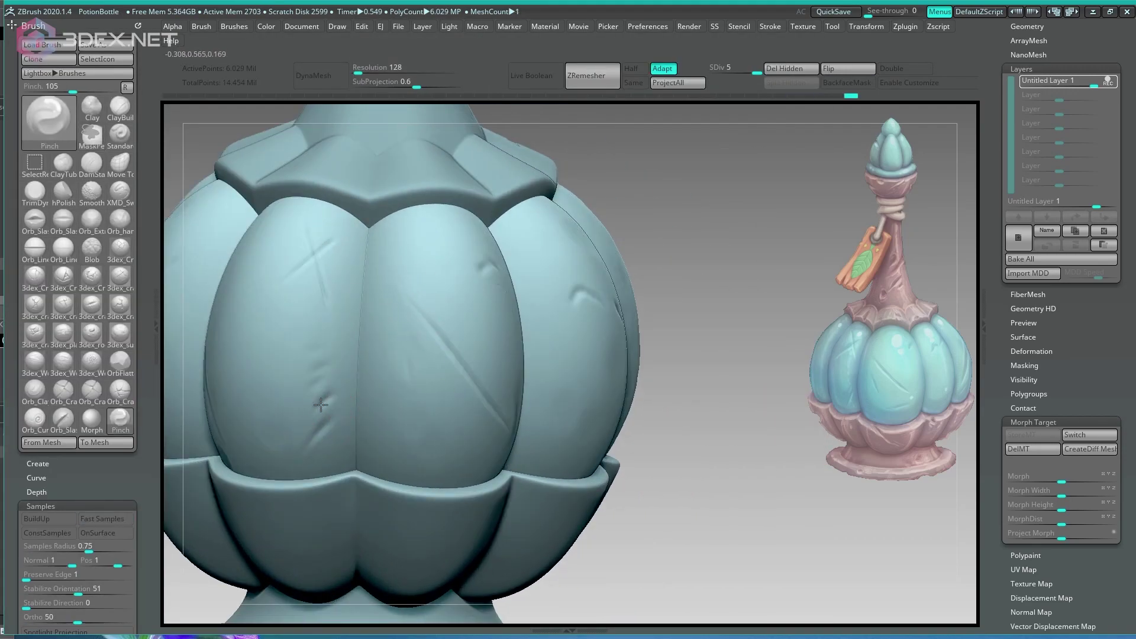
pyautogui.moveTo(332, 391)
pyautogui.mouseDown(button='right')
pyautogui.moveTo(532, 347)
pyautogui.moveTo(552, 303)
pyautogui.mouseUp(button='right')
pyautogui.moveTo(634, 275)
pyautogui.mouseDown(button='right')
pyautogui.moveTo(754, 246)
pyautogui.moveTo(655, 302)
pyautogui.moveTo(543, 326)
pyautogui.mouseUp(button='right')
# Step: Select the foot subtool, then store and undo a morph target and new layer
pyautogui.press('f')
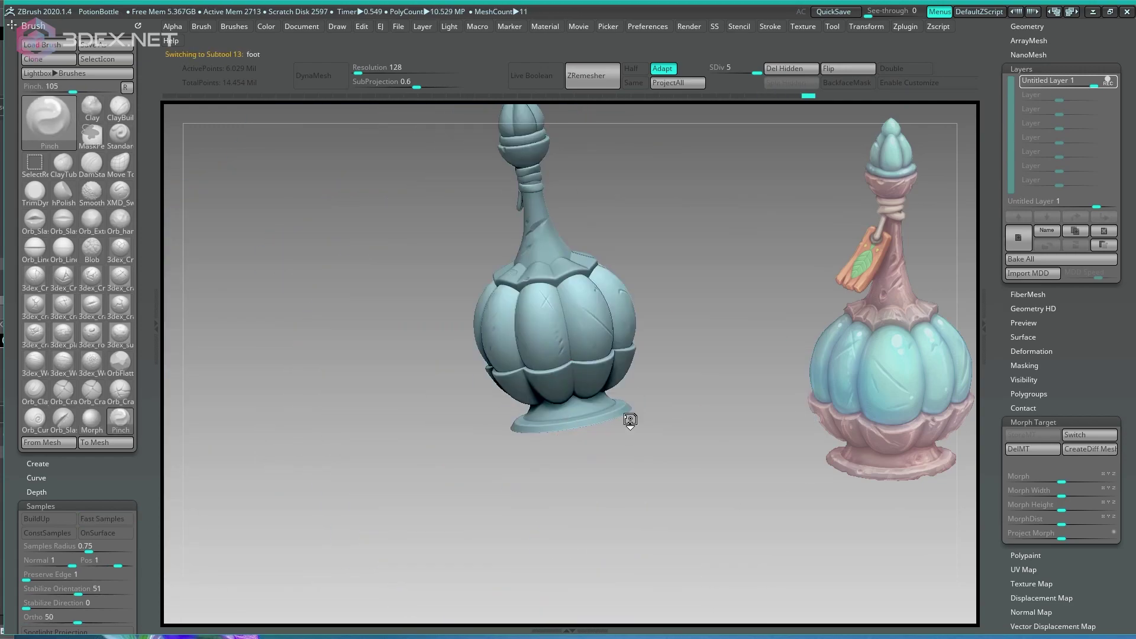
pyautogui.keyDown('alt'); pyautogui.click(615, 438); pyautogui.keyUp('alt')
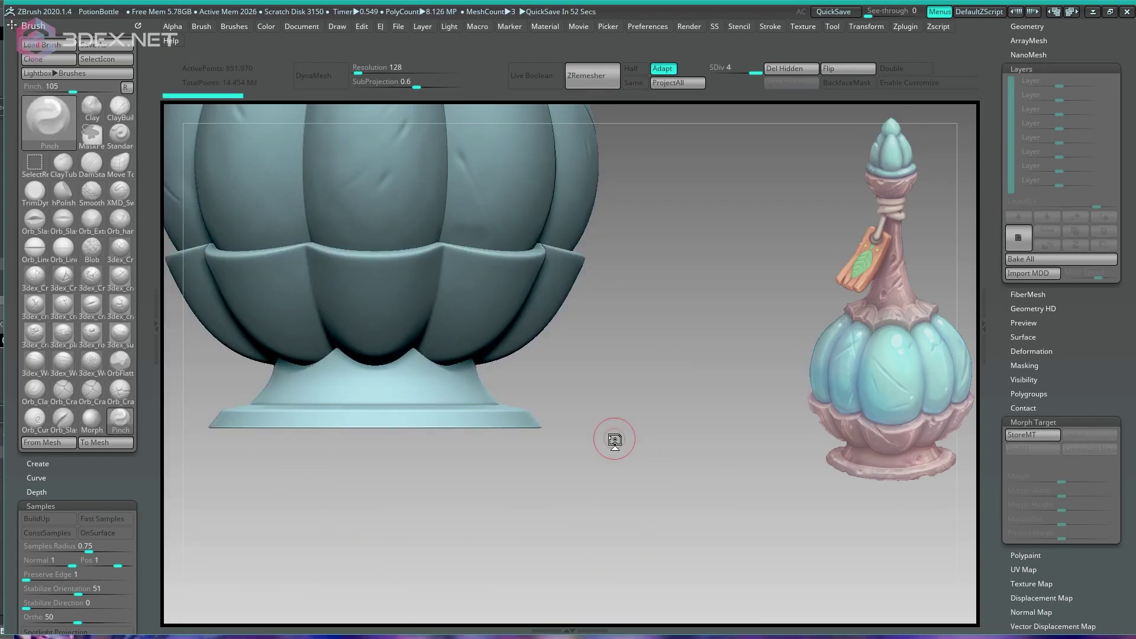
pyautogui.moveTo(379, 414); pyautogui.dragTo(457, 388, button='right')
pyautogui.rightClick(332, 367)
pyautogui.click(1034, 435)
pyautogui.click(1019, 238)
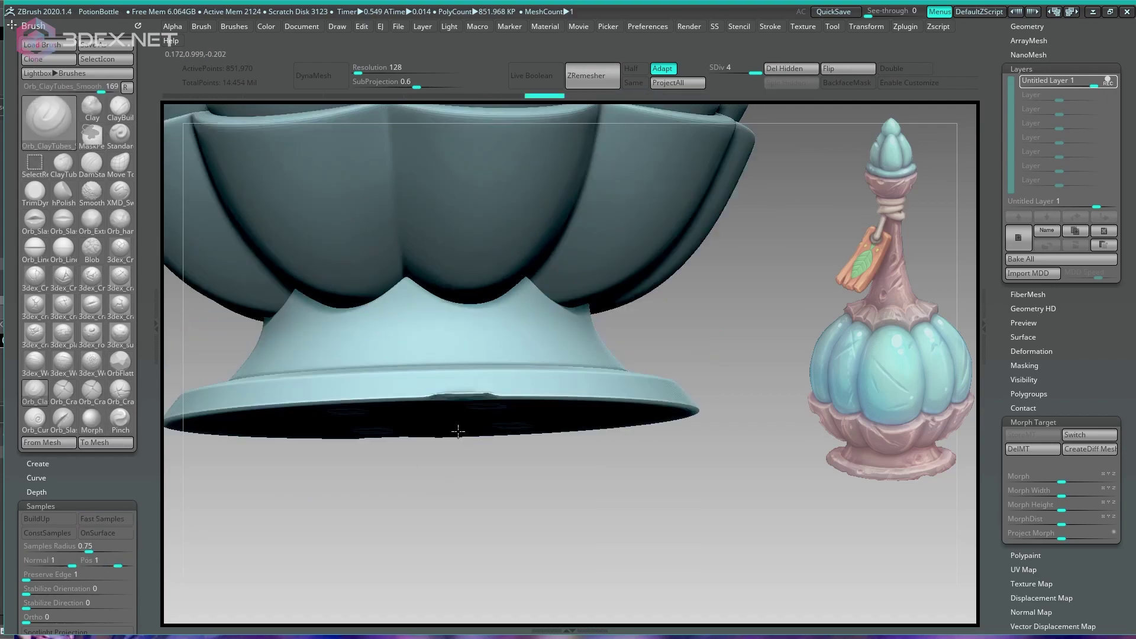
pyautogui.hotkey('ctrl', 'z')
# Step: Trim the petal ring's rim with the TrimCircle brush and subdivide the ring
pyautogui.press('space')
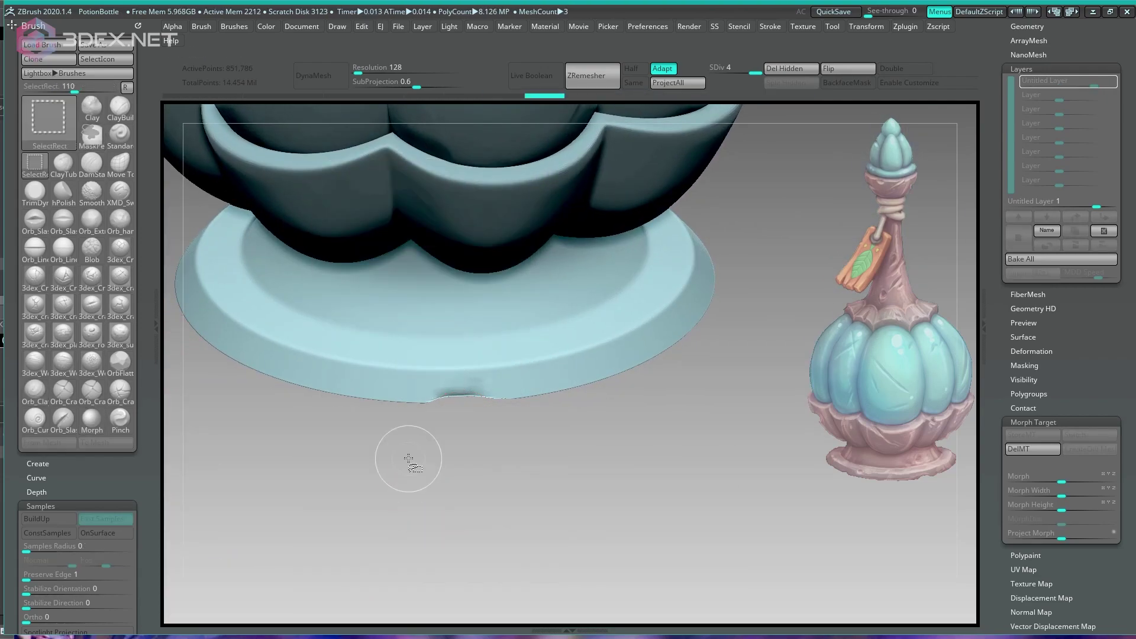
pyautogui.press('b')
pyautogui.press('t')
pyautogui.press('c')
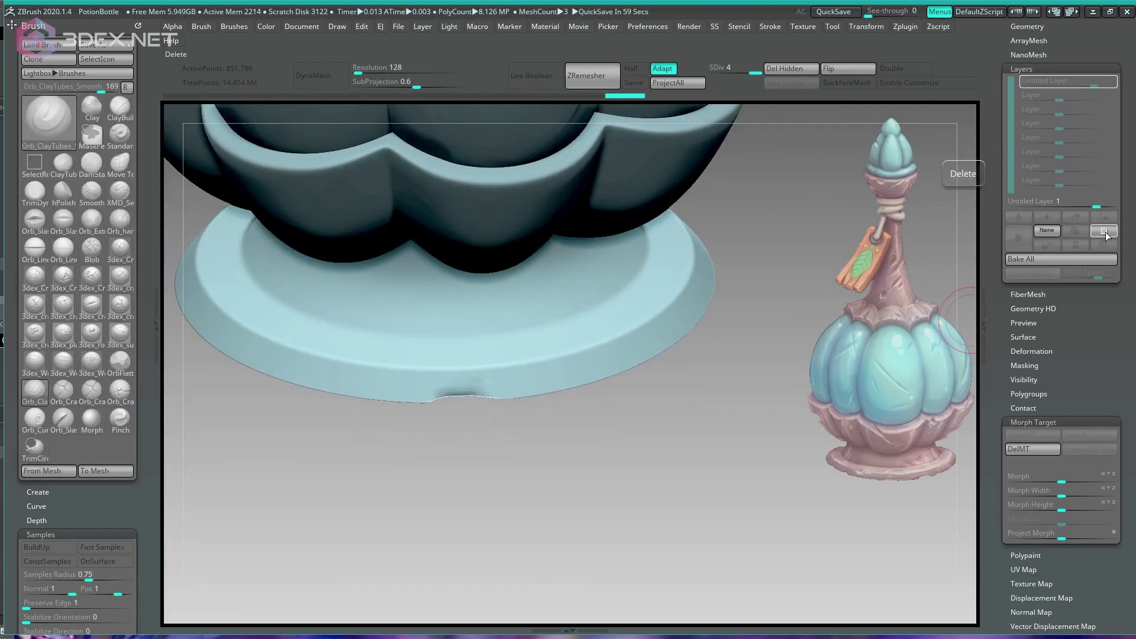
pyautogui.scroll(10, 1041, 471)
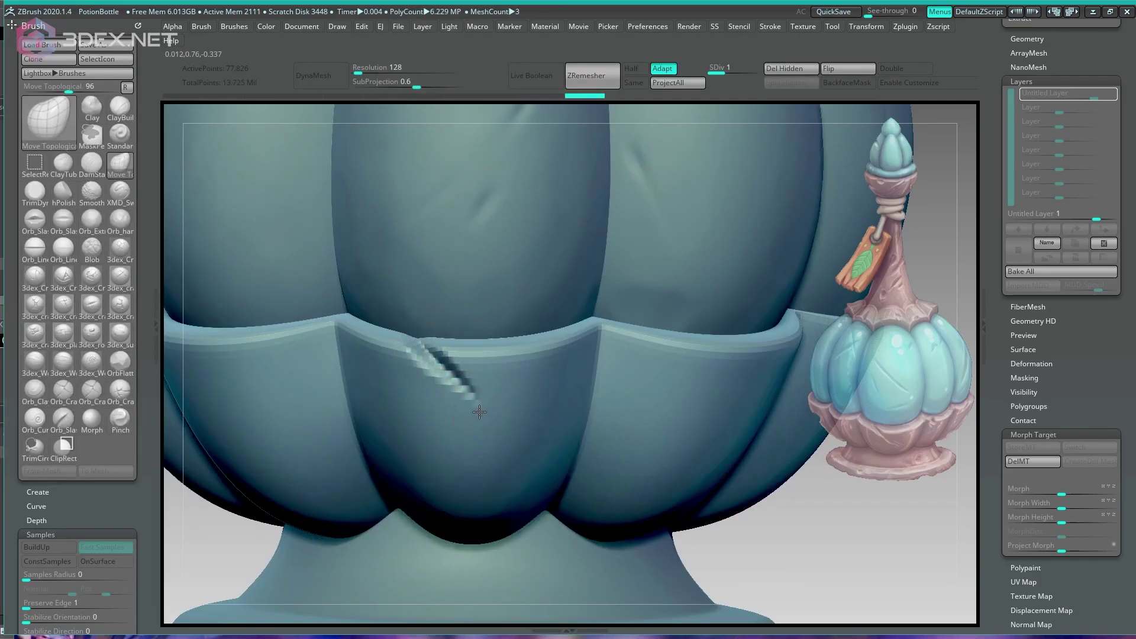
pyautogui.press('space')
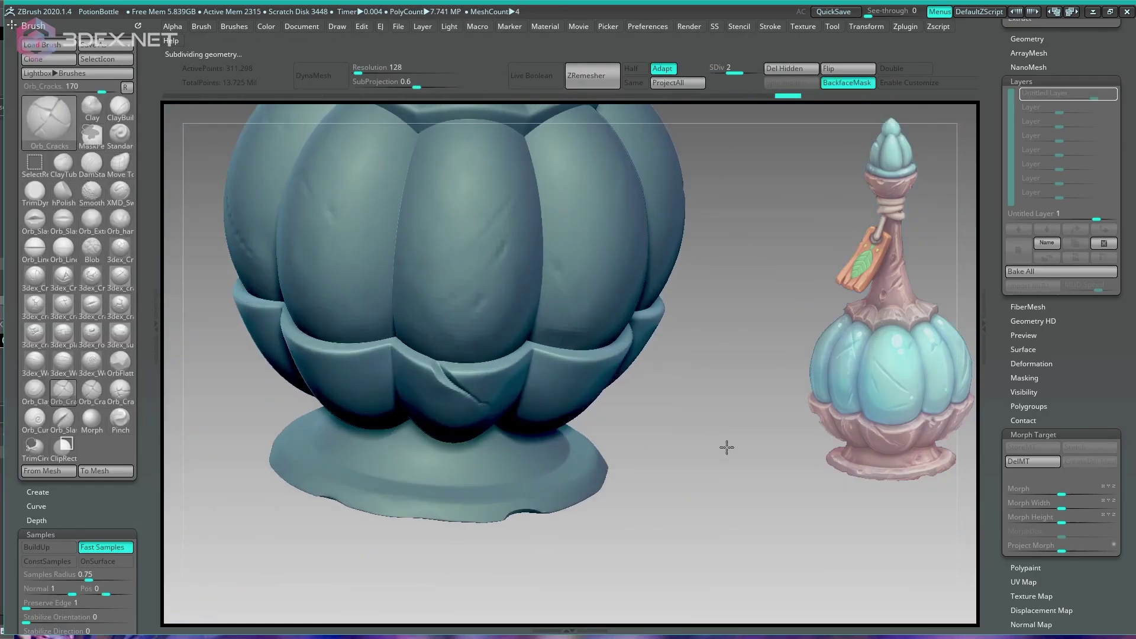
pyautogui.press('space')
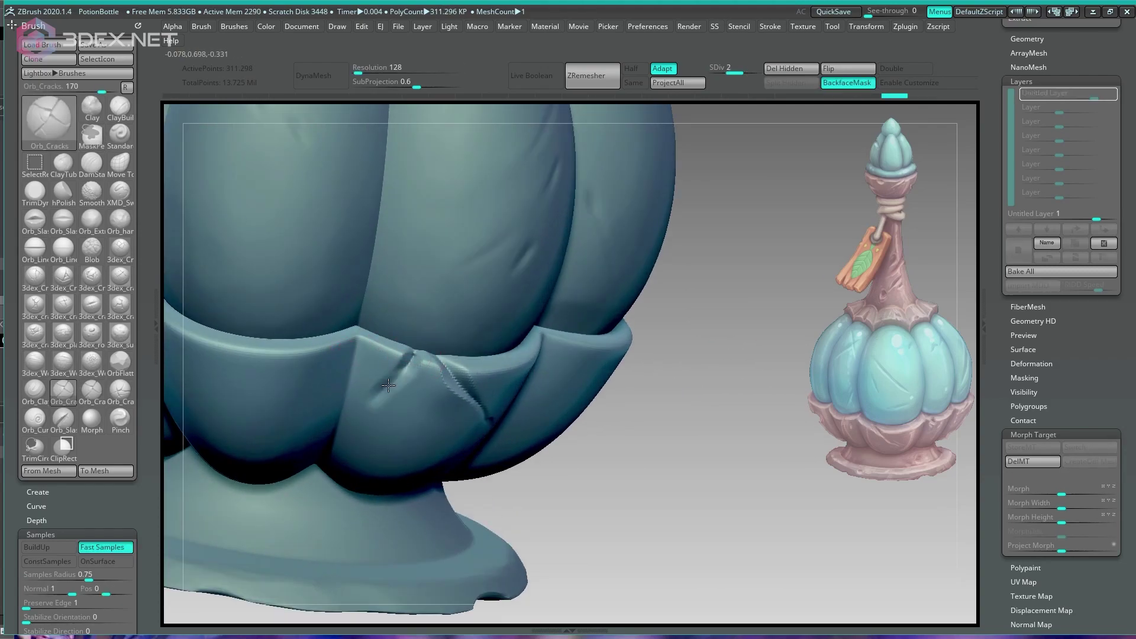
pyautogui.scroll(-4, 393, 380)
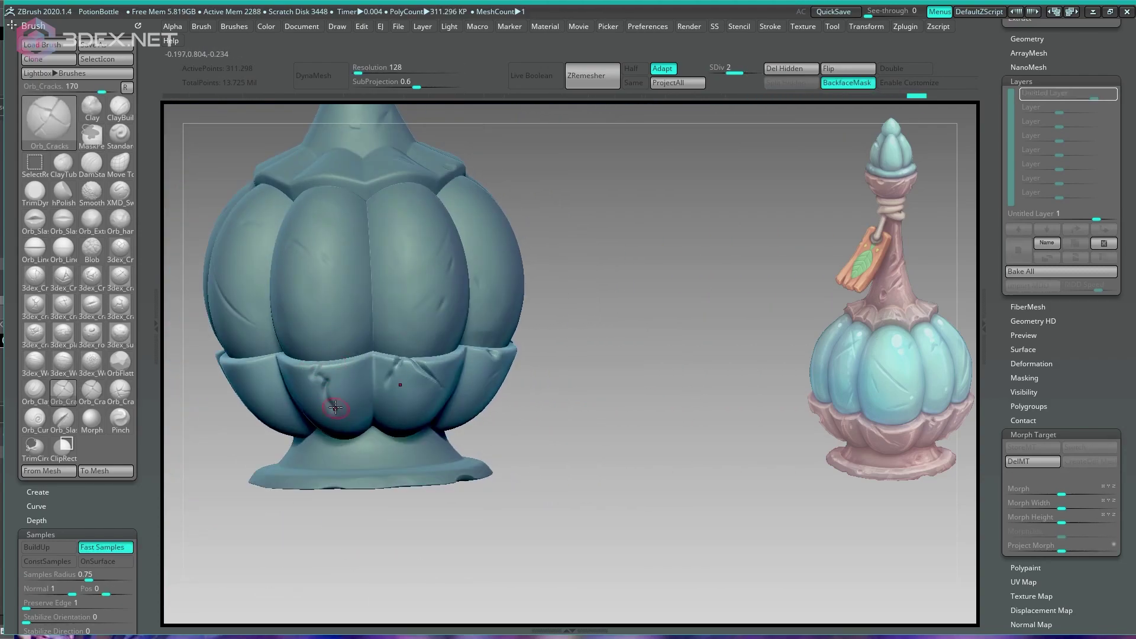
pyautogui.press('space')
# Step: Try a clay-building brush and the Morph brush on the petal ring
pyautogui.press('space')
pyautogui.moveTo(298, 397)
pyautogui.mouseDown()
pyautogui.moveTo(304, 355)
pyautogui.moveTo(261, 373)
pyautogui.moveTo(500, 411)
pyautogui.moveTo(245, 385)
pyautogui.mouseUp()
pyautogui.press('b')
pyautogui.click(34, 389)
pyautogui.moveTo(169, 312)
pyautogui.mouseDown()
pyautogui.moveTo(360, 297)
pyautogui.moveTo(355, 423)
pyautogui.moveTo(394, 333)
pyautogui.moveTo(321, 446)
pyautogui.mouseUp()
pyautogui.press('b')
pyautogui.press('m')
pyautogui.press('o')
# Step: Carve a crack and chipped-out hole near the front of the petal ring
pyautogui.press('space')
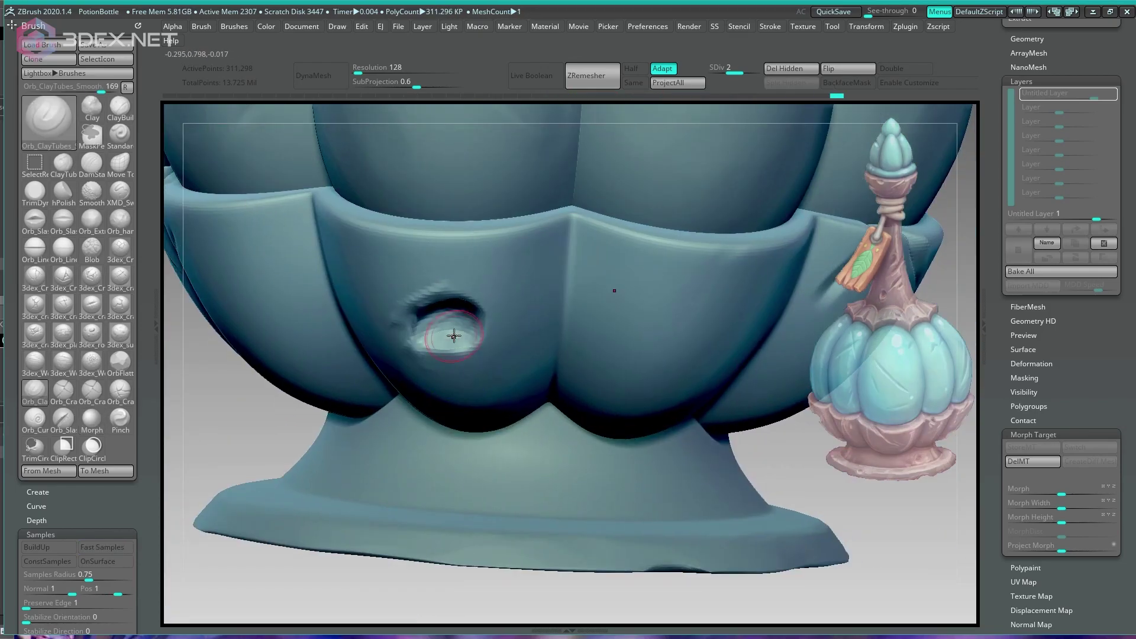
pyautogui.moveTo(452, 330); pyautogui.dragTo(559, 401)
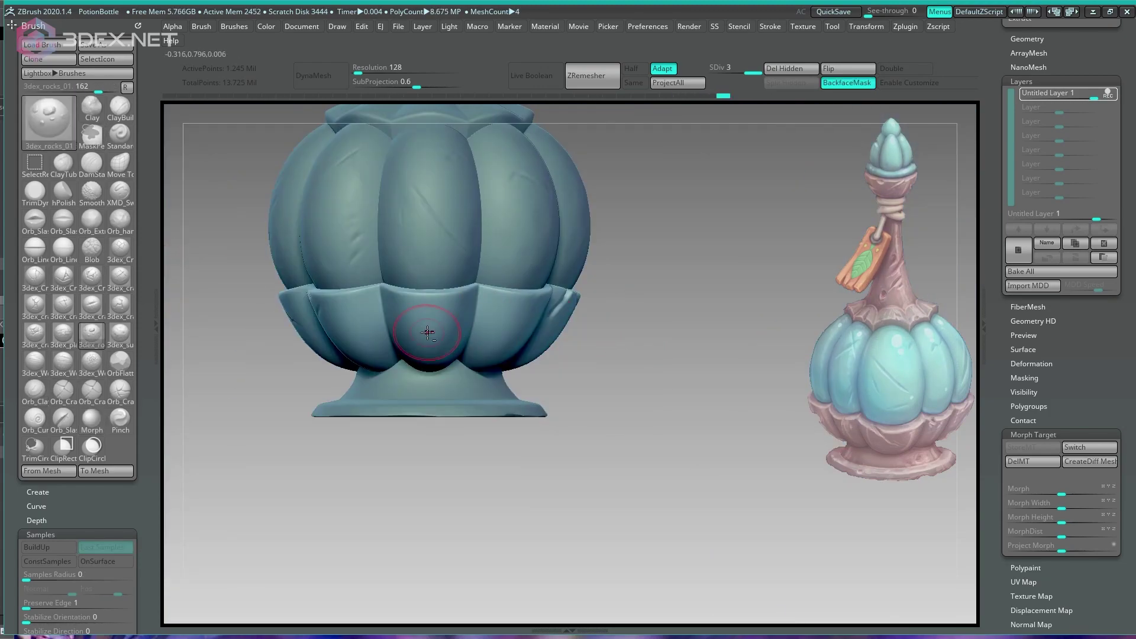
pyautogui.moveTo(428, 333)
pyautogui.mouseDown()
pyautogui.moveTo(343, 406)
pyautogui.moveTo(429, 333)
pyautogui.mouseUp()
pyautogui.moveTo(484, 276)
pyautogui.mouseDown()
pyautogui.moveTo(325, 406)
pyautogui.moveTo(332, 355)
pyautogui.mouseUp()
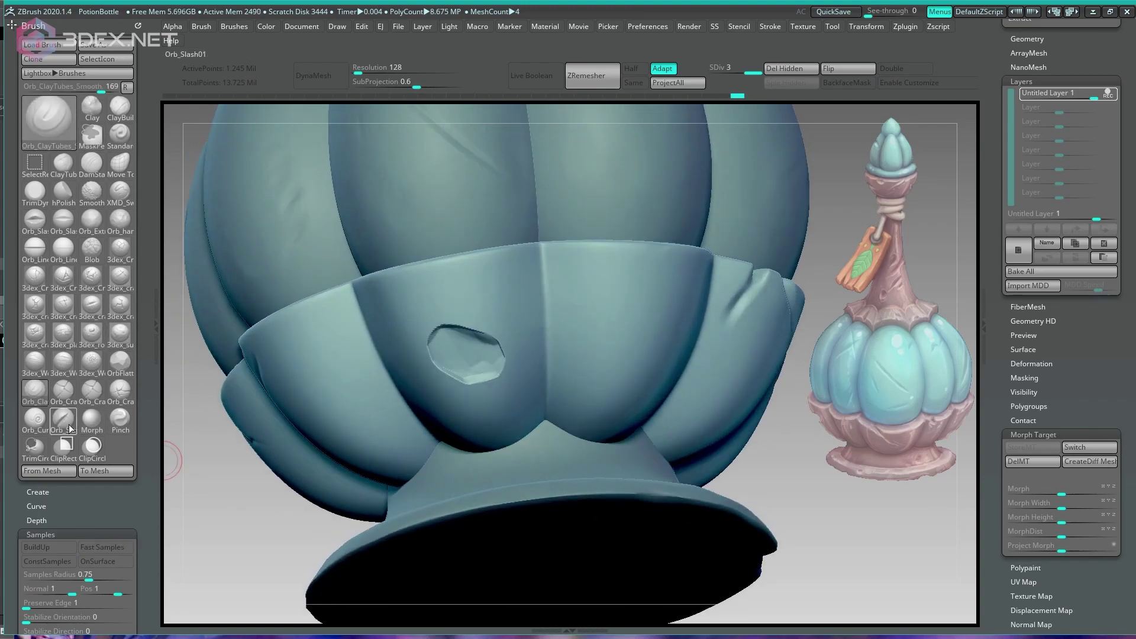
pyautogui.press('space')
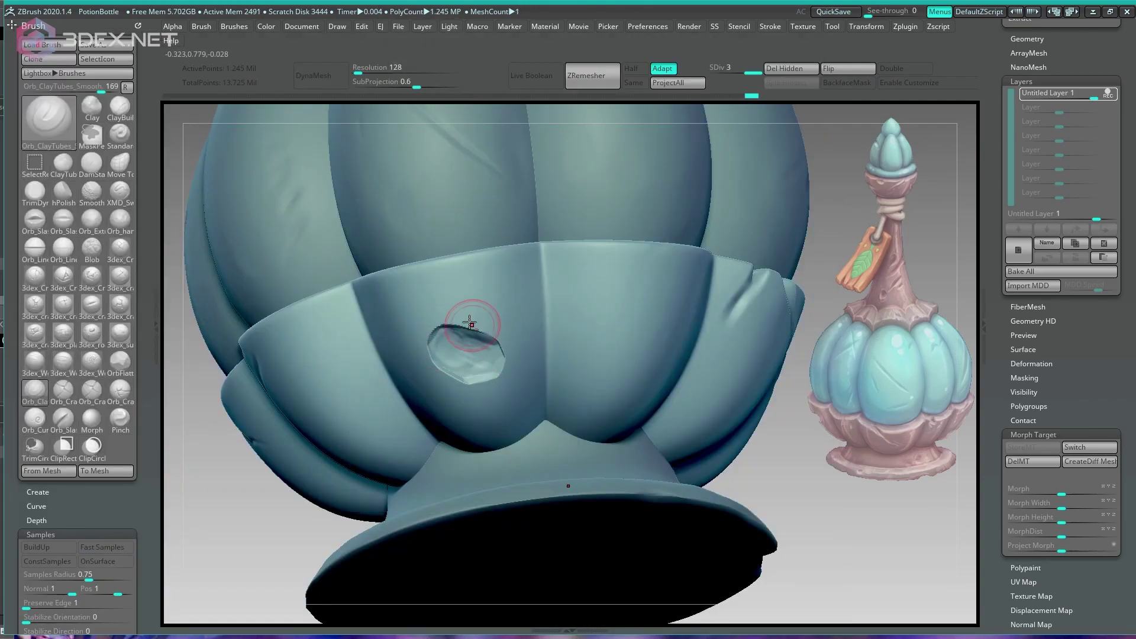
# Step: Set Alpha 01 on the brush and carve chip dents into the collar lobes, checking from below
pyautogui.hotkey('alt', 'a')
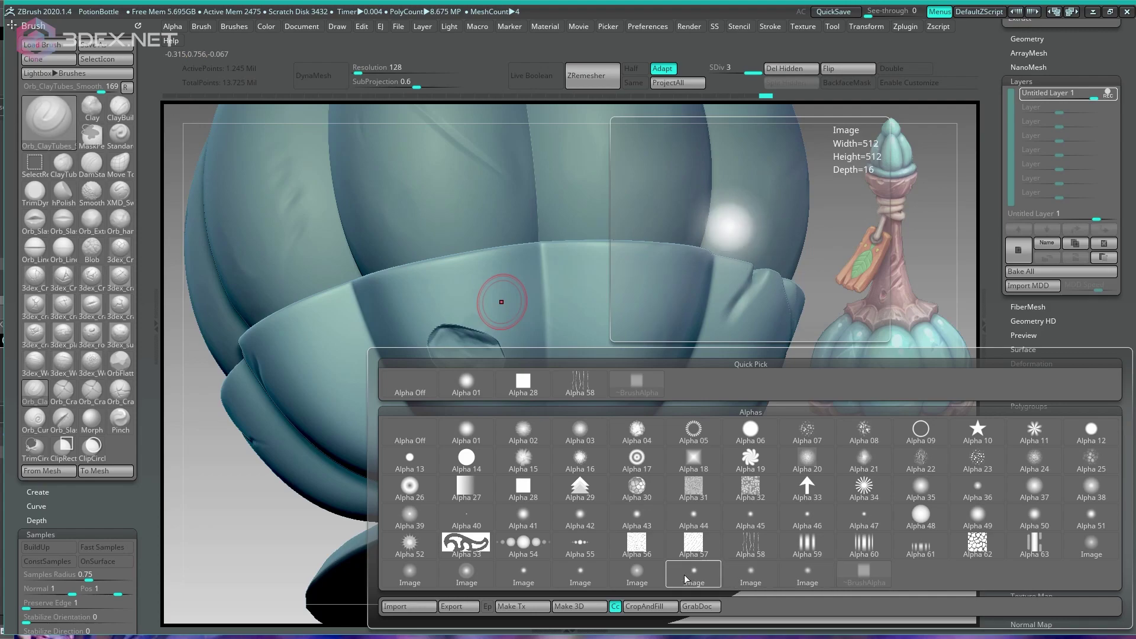
pyautogui.click(468, 439)
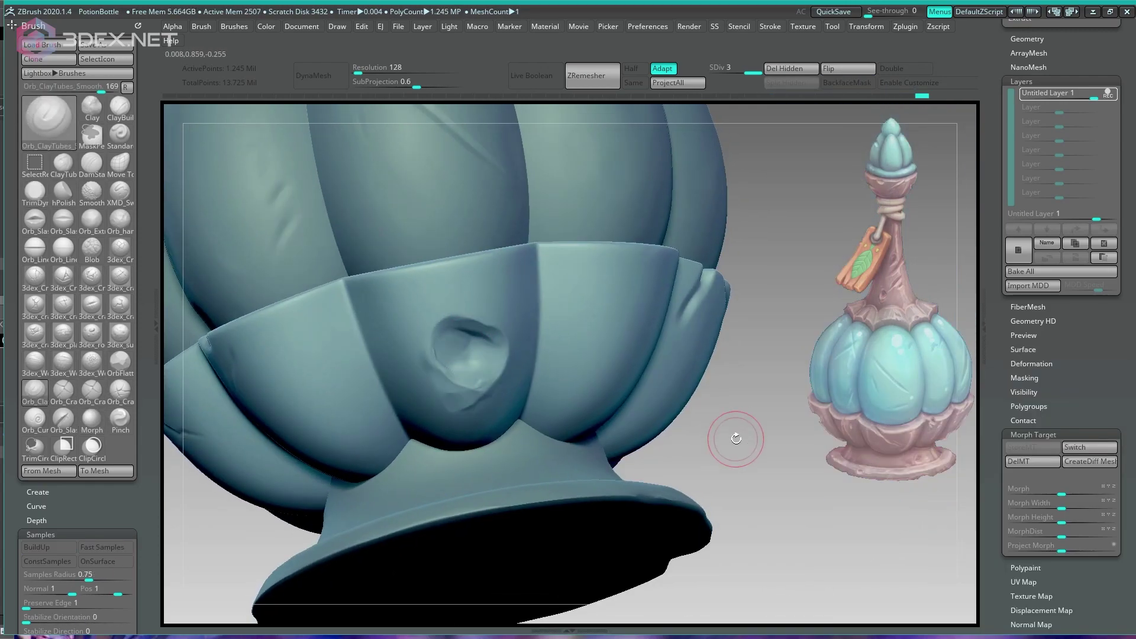
pyautogui.press('space')
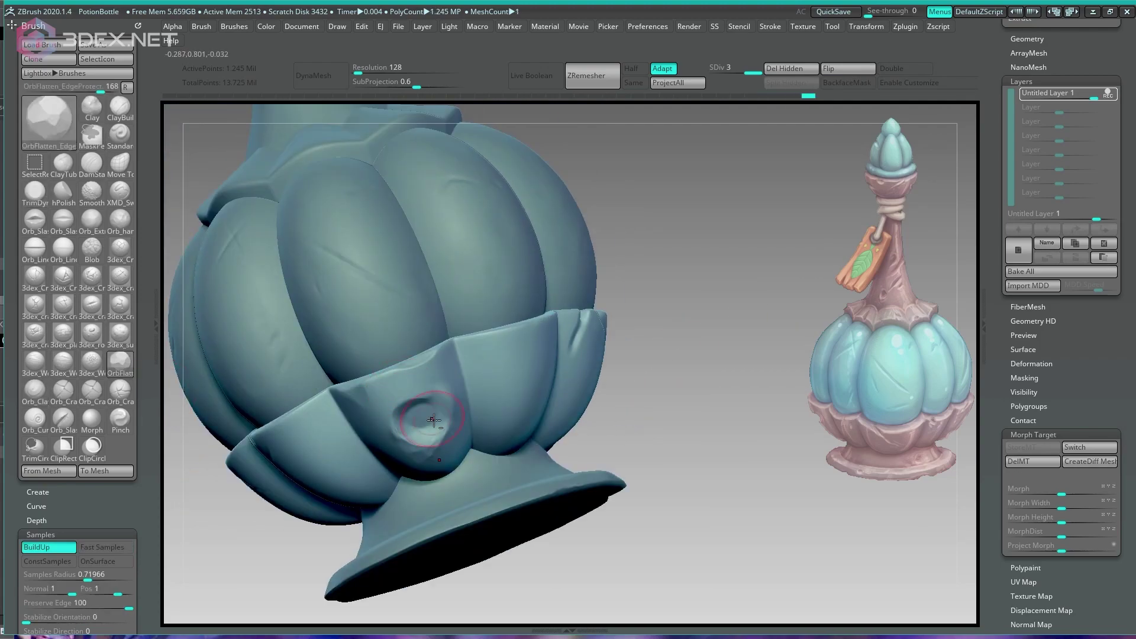
pyautogui.moveTo(433, 420); pyautogui.dragTo(708, 370)
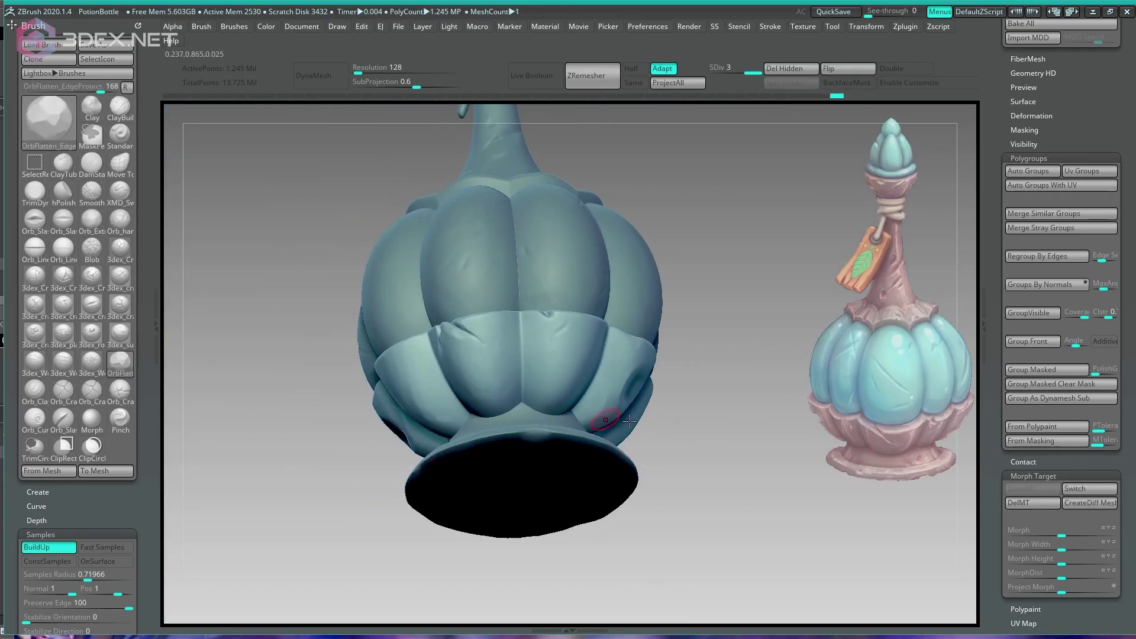
# Step: Carve chips into the collar lobes, alternating Pinch, Orb_Cracks, Morph and TrimDynamic brushes
pyautogui.press('space')
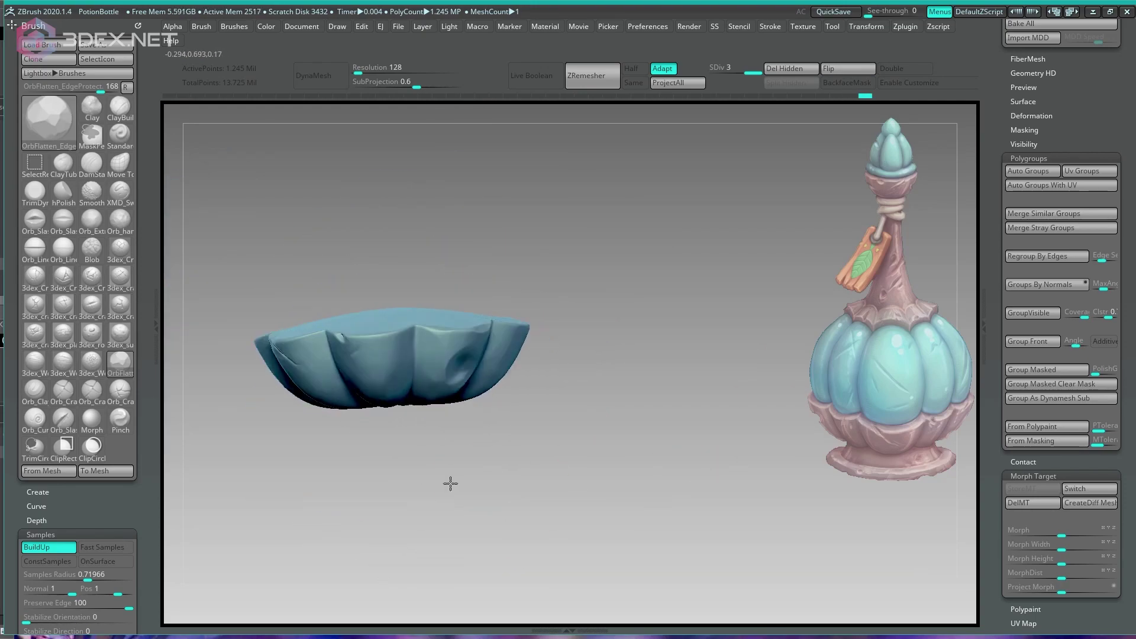
pyautogui.press('b')
pyautogui.press('p')
pyautogui.press('i')
pyautogui.press('b')
pyautogui.press('o')
pyautogui.press('c')
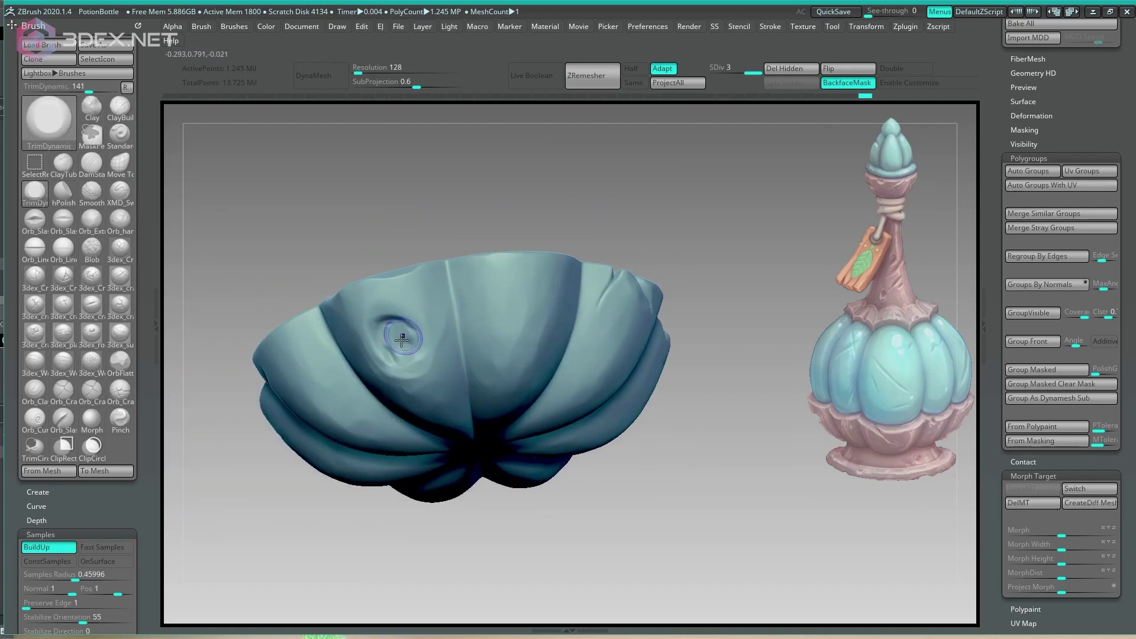
pyautogui.press('b')
pyautogui.press('m')
pyautogui.press('o')
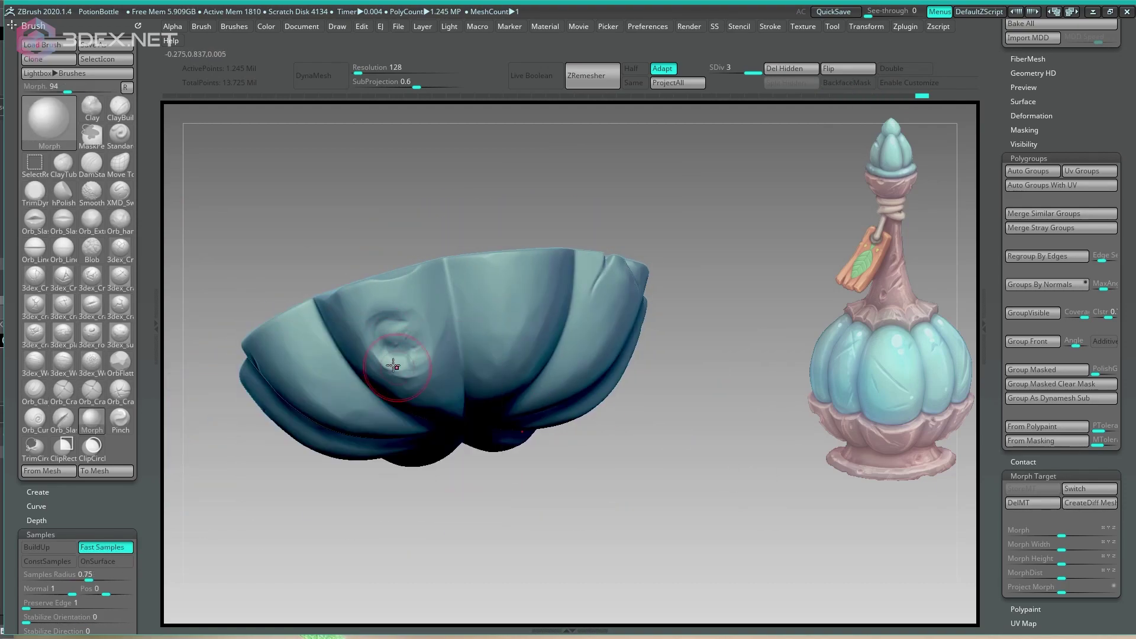
pyautogui.press('b')
pyautogui.press('t')
pyautogui.press('d')
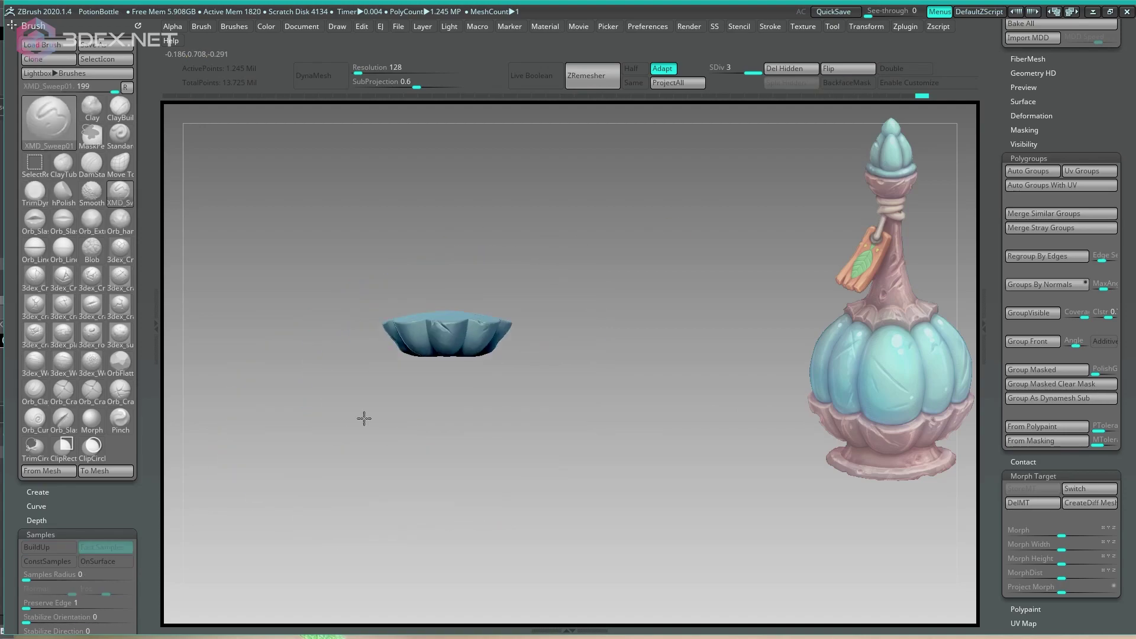
# Step: Refine the cracks with Morph, Orb_Cracks and Pinch, then pick the 3dex_Cracks_002 brush
pyautogui.press('b')
pyautogui.press('m')
pyautogui.press('r')
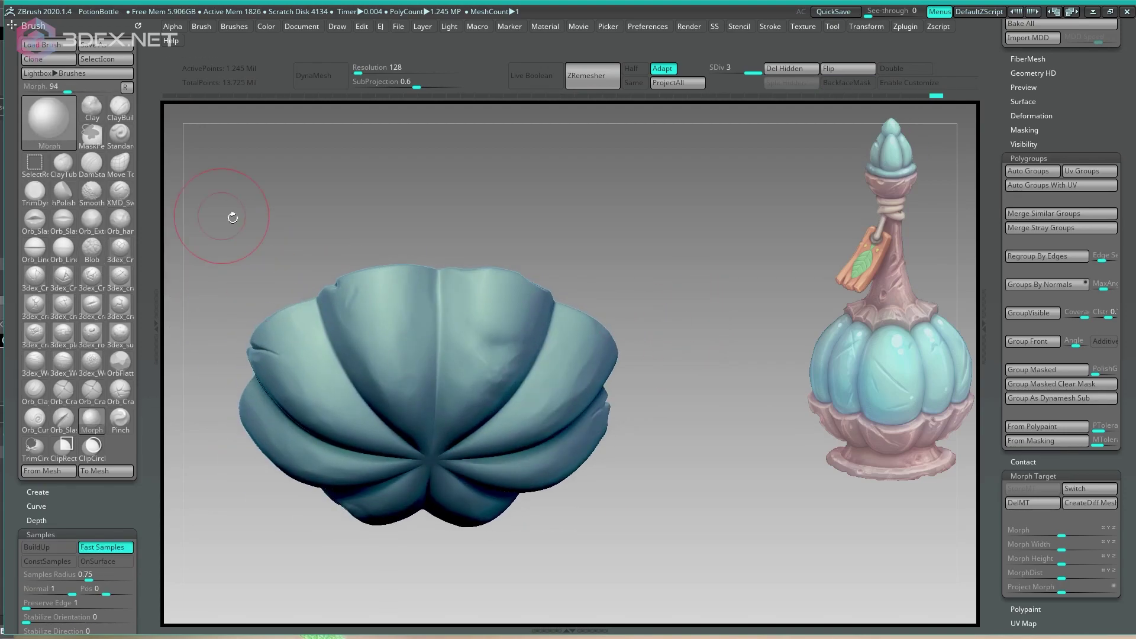
pyautogui.press('b')
pyautogui.press('o')
pyautogui.press('c')
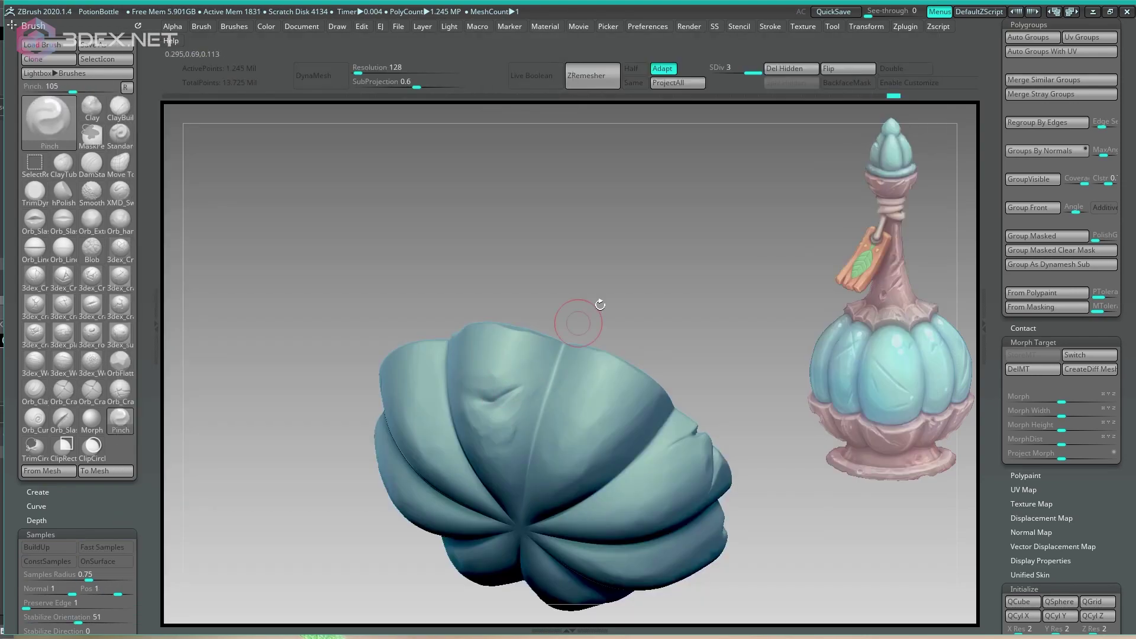
pyautogui.press('b')
pyautogui.press('p')
pyautogui.press('i')
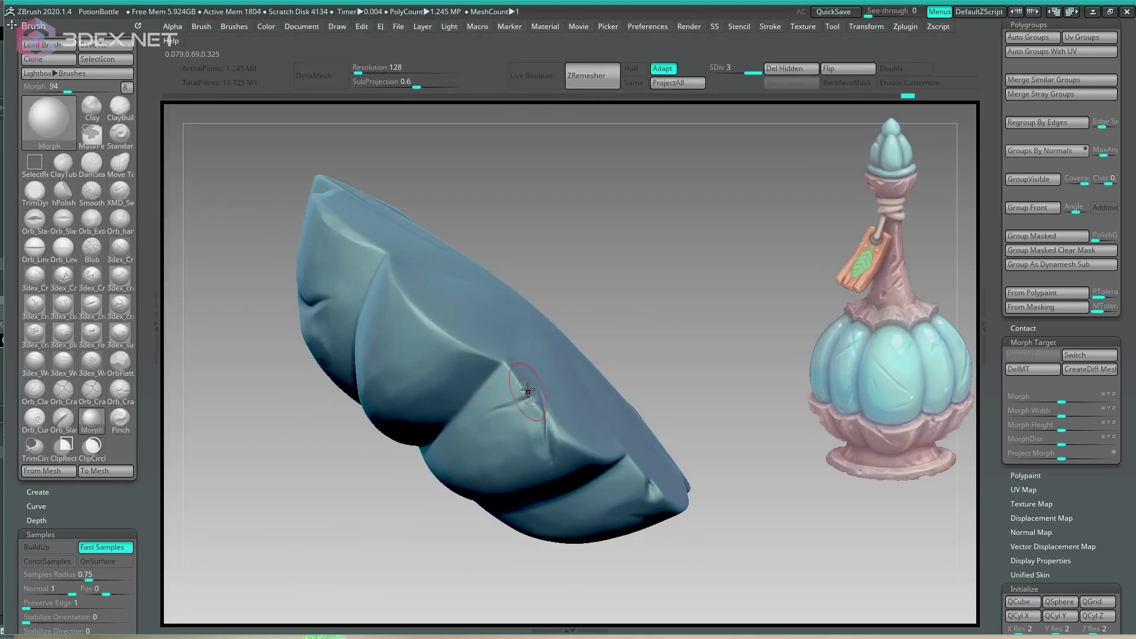
pyautogui.press('b')
pyautogui.press('o')
pyautogui.press('c')
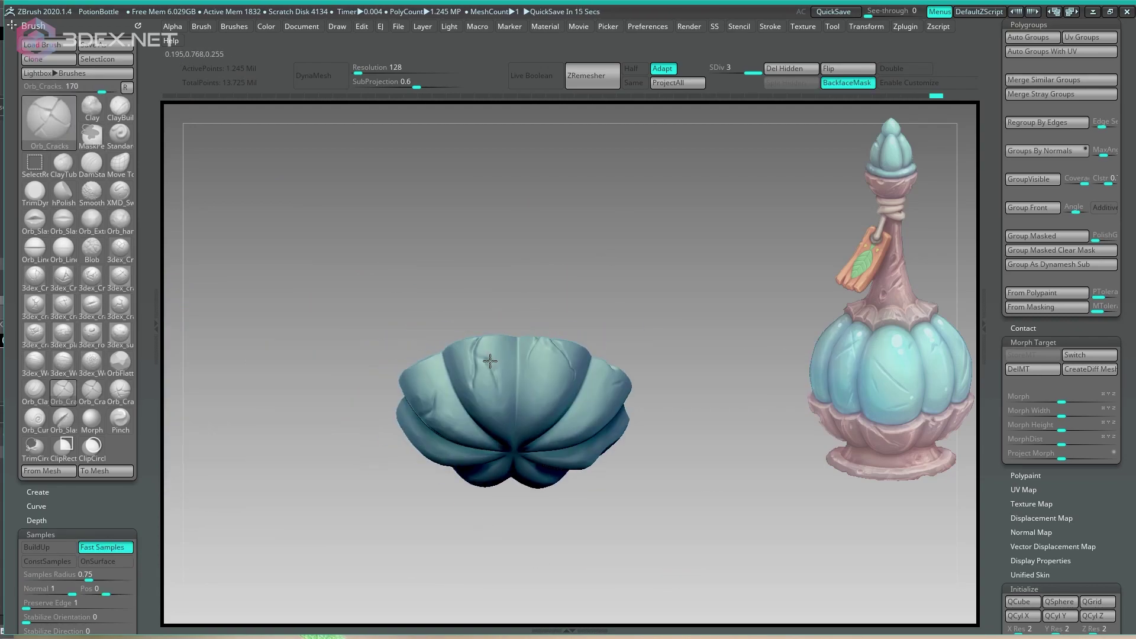
pyautogui.click(40, 278)
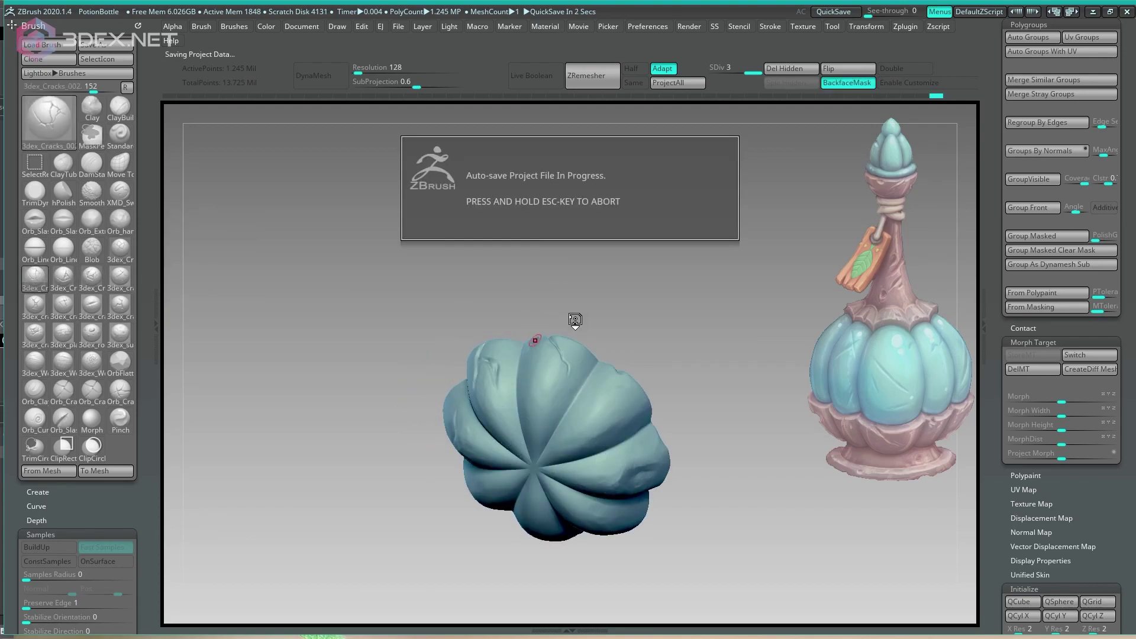
# Step: Score more cracks into the collar lobes and rim using Morph, Orb_Cracks and TrimDynamic brushes
pyautogui.press('ctrl')
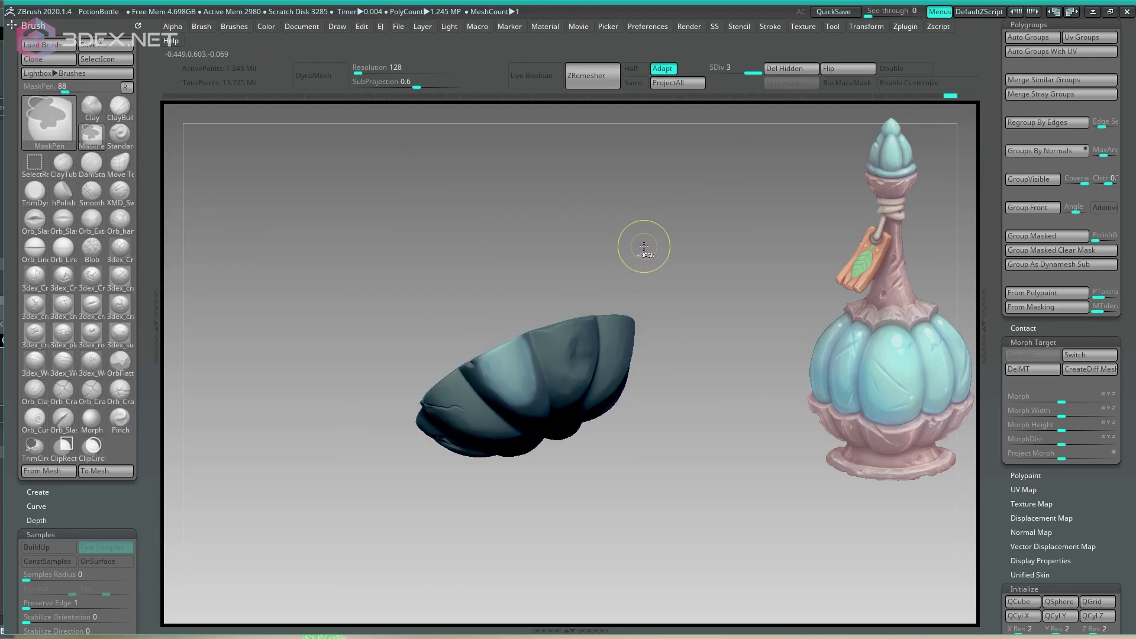
pyautogui.moveTo(644, 246); pyautogui.dragTo(525, 313)
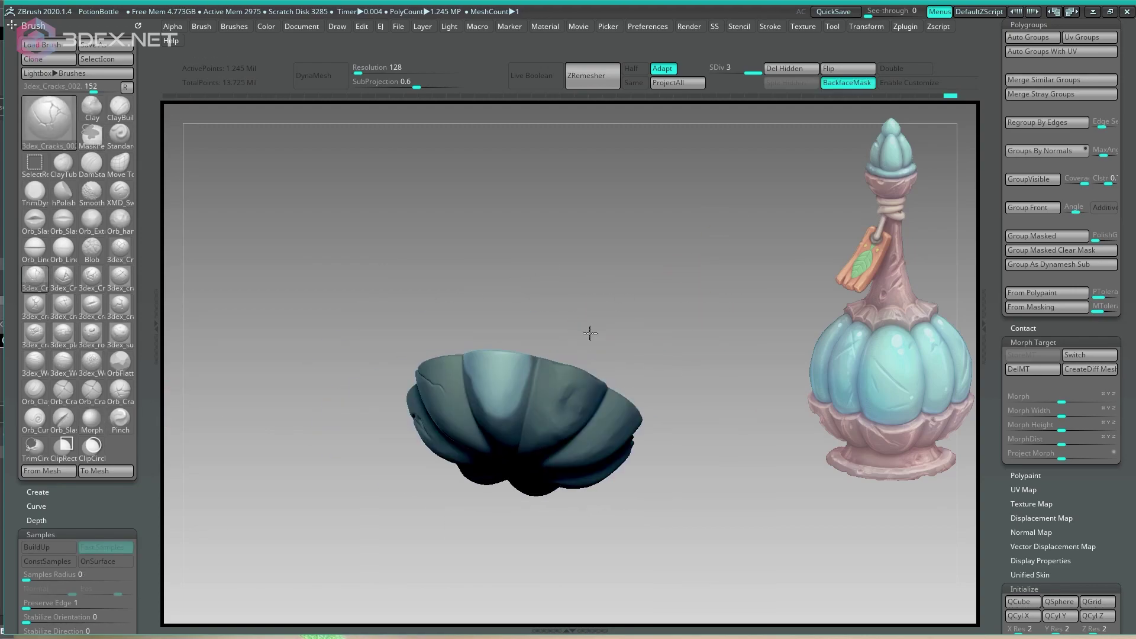
pyautogui.moveTo(296, 604); pyautogui.dragTo(647, 511)
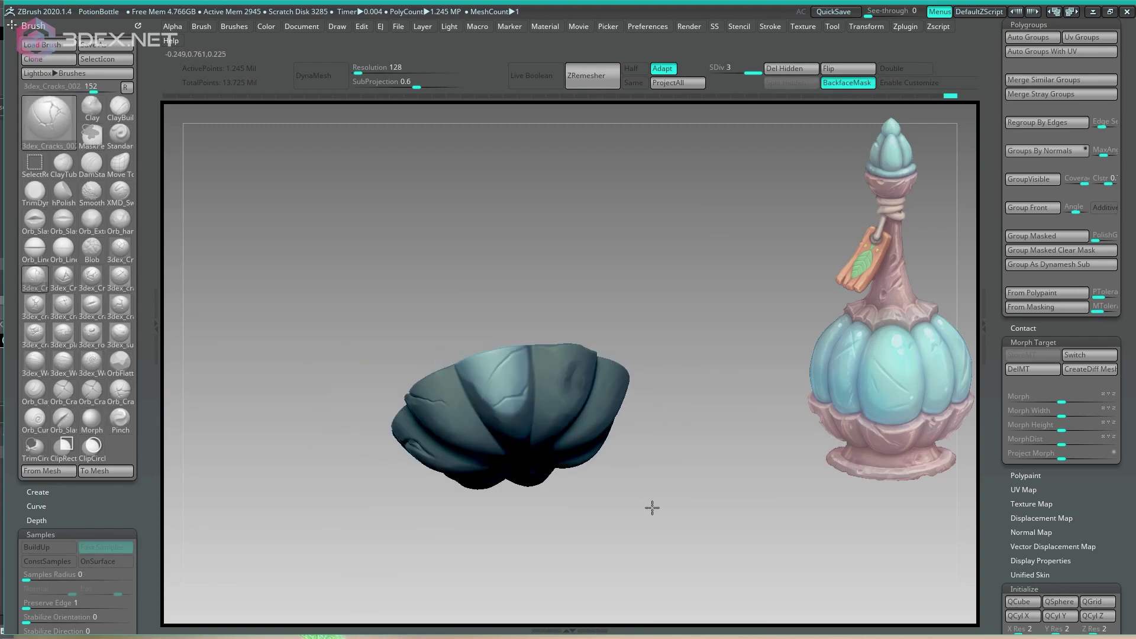
pyautogui.moveTo(609, 222); pyautogui.dragTo(553, 492)
pyautogui.press('b')
pyautogui.press('m')
pyautogui.press('r')
pyautogui.moveTo(345, 469)
pyautogui.mouseDown()
pyautogui.moveTo(483, 422)
pyautogui.moveTo(241, 335)
pyautogui.moveTo(644, 248)
pyautogui.moveTo(690, 208)
pyautogui.mouseUp()
pyautogui.press('b')
pyautogui.press('o')
pyautogui.press('c')
pyautogui.press('space')
pyautogui.press('b')
pyautogui.press('t')
pyautogui.press('d')
pyautogui.moveTo(584, 231); pyautogui.dragTo(550, 333)
pyautogui.moveTo(645, 230)
pyautogui.mouseDown()
pyautogui.moveTo(649, 424)
pyautogui.moveTo(636, 225)
pyautogui.moveTo(486, 354)
pyautogui.moveTo(680, 231)
pyautogui.moveTo(544, 370)
pyautogui.mouseUp()
# Step: Pinch and morph crack edges around the collar's underside and side
pyautogui.press('b')
pyautogui.press('p')
pyautogui.press('i')
pyautogui.moveTo(389, 361); pyautogui.dragTo(528, 340)
pyautogui.moveTo(520, 424)
pyautogui.mouseDown()
pyautogui.moveTo(520, 388)
pyautogui.moveTo(444, 322)
pyautogui.moveTo(536, 440)
pyautogui.mouseUp()
pyautogui.press('b')
pyautogui.press('m')
pyautogui.press('r')
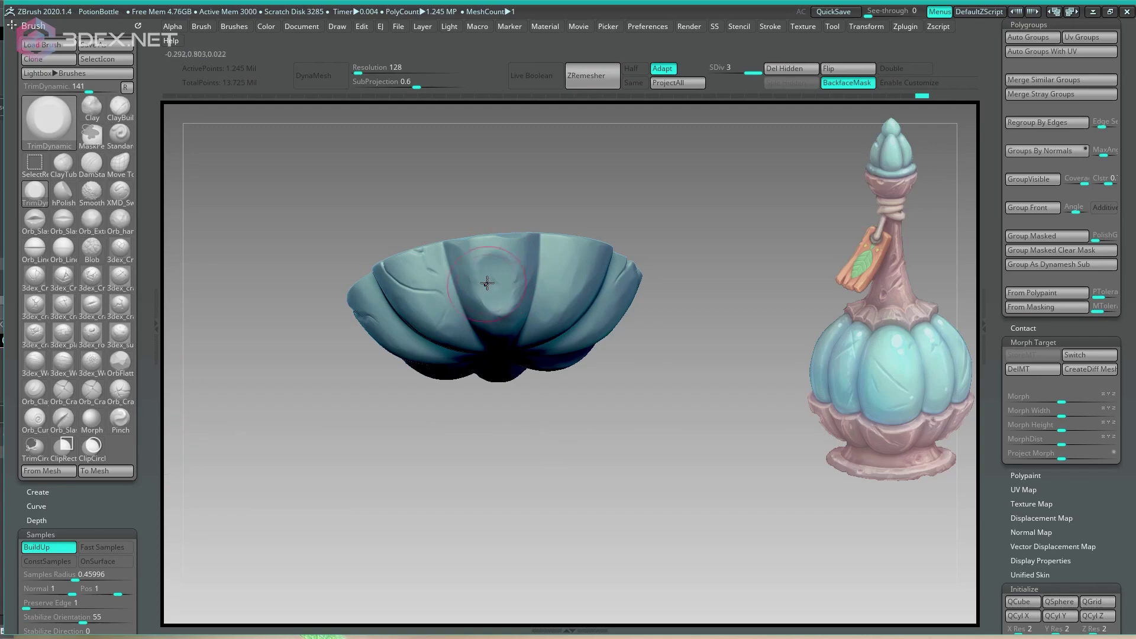
pyautogui.moveTo(492, 278); pyautogui.dragTo(487, 364)
pyautogui.press('space')
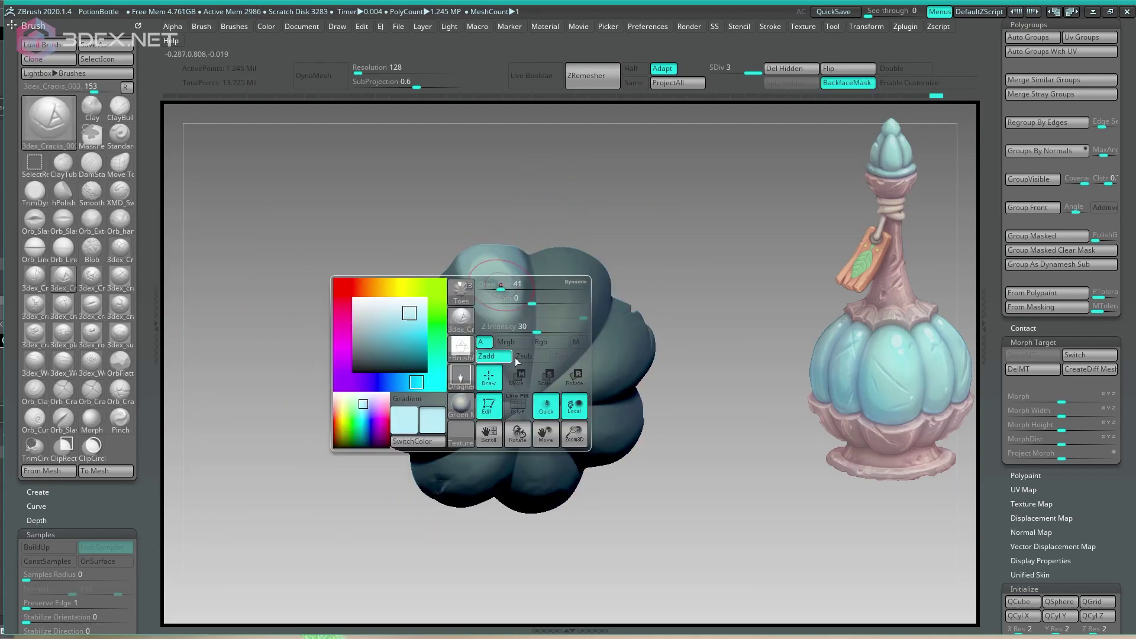
pyautogui.moveTo(510, 253); pyautogui.dragTo(595, 269)
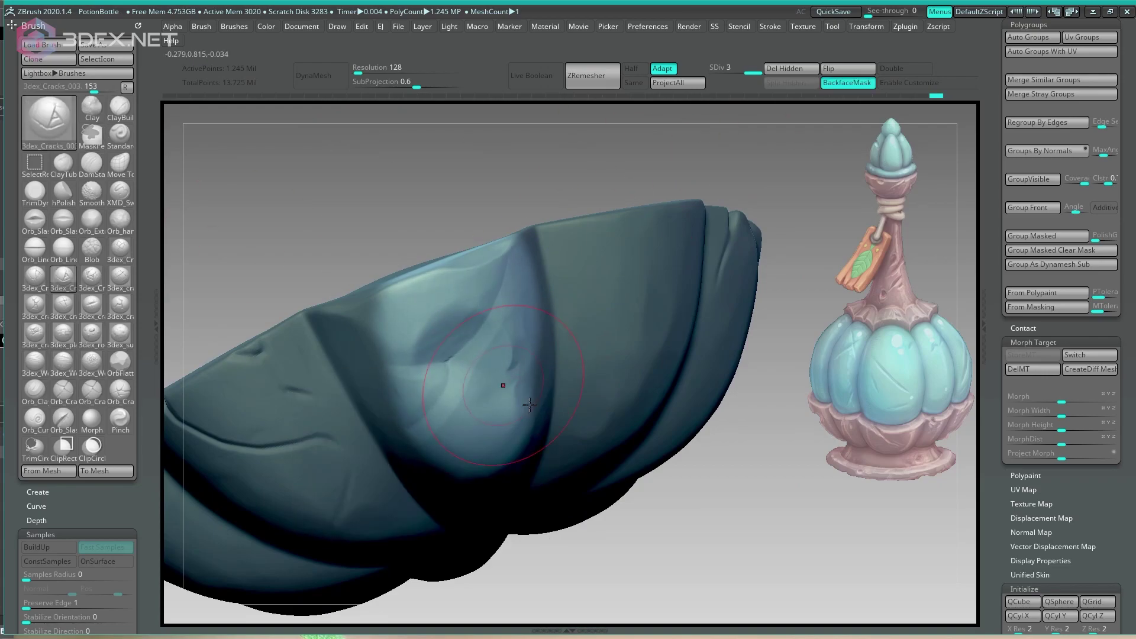
pyautogui.moveTo(664, 531); pyautogui.dragTo(337, 236)
# Step: Carve a new crack into a collar lobe with Orb_Cracks and blend part back with Morph
pyautogui.press('space')
pyautogui.click(520, 330)
pyautogui.moveTo(521, 330); pyautogui.dragTo(471, 333)
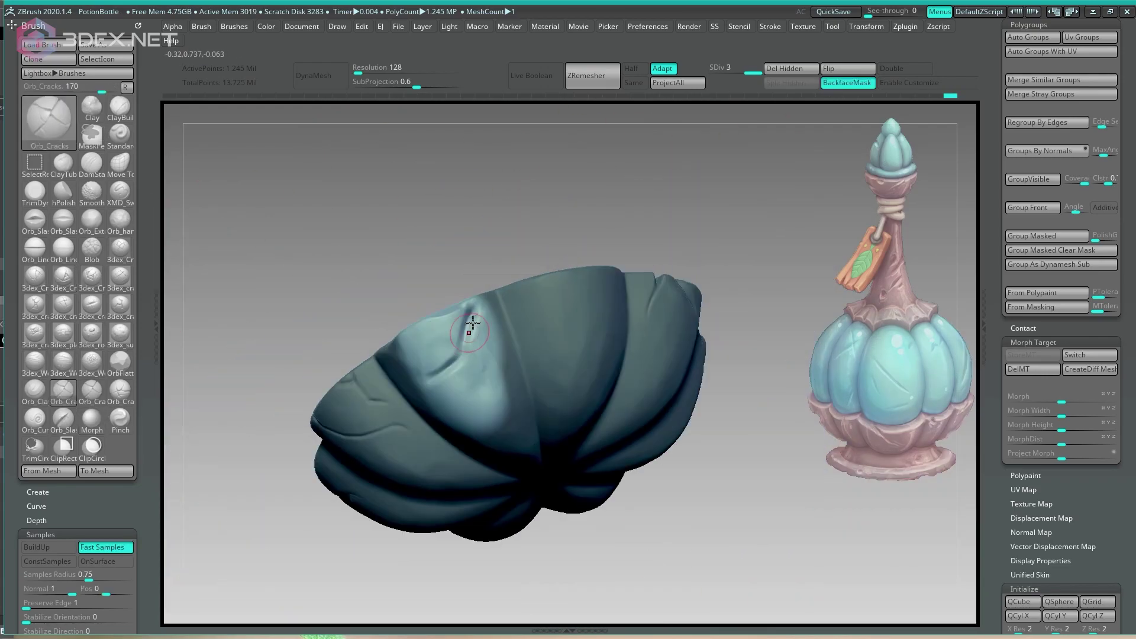
pyautogui.moveTo(405, 291); pyautogui.dragTo(474, 384)
pyautogui.press('space')
pyautogui.click(520, 350)
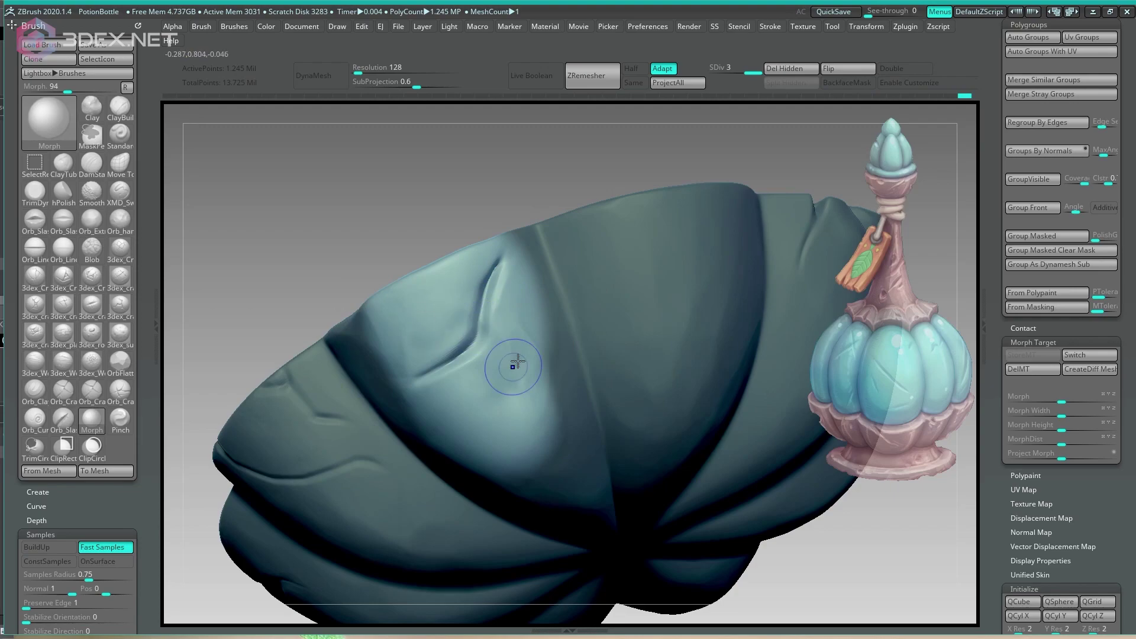
pyautogui.moveTo(520, 350)
pyautogui.mouseDown()
pyautogui.moveTo(503, 338)
pyautogui.moveTo(450, 355)
pyautogui.moveTo(501, 390)
pyautogui.mouseUp()
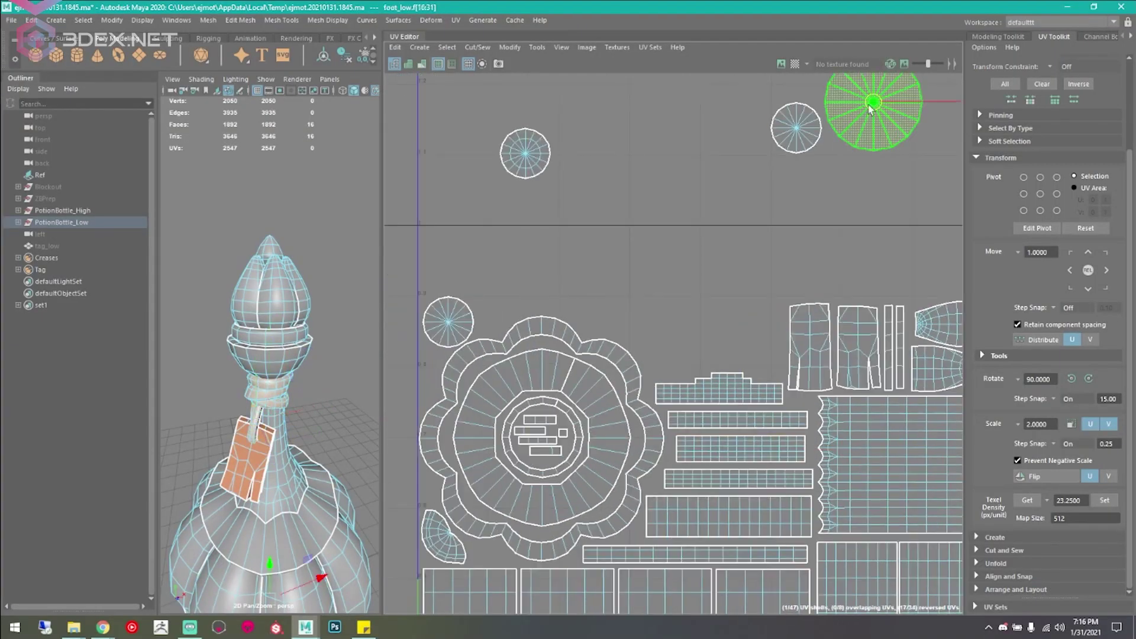
# Step: Reposition the foot, neck and tag UV shells, then select all shells for scaling
pyautogui.moveTo(870, 108); pyautogui.dragTo(668, 349)
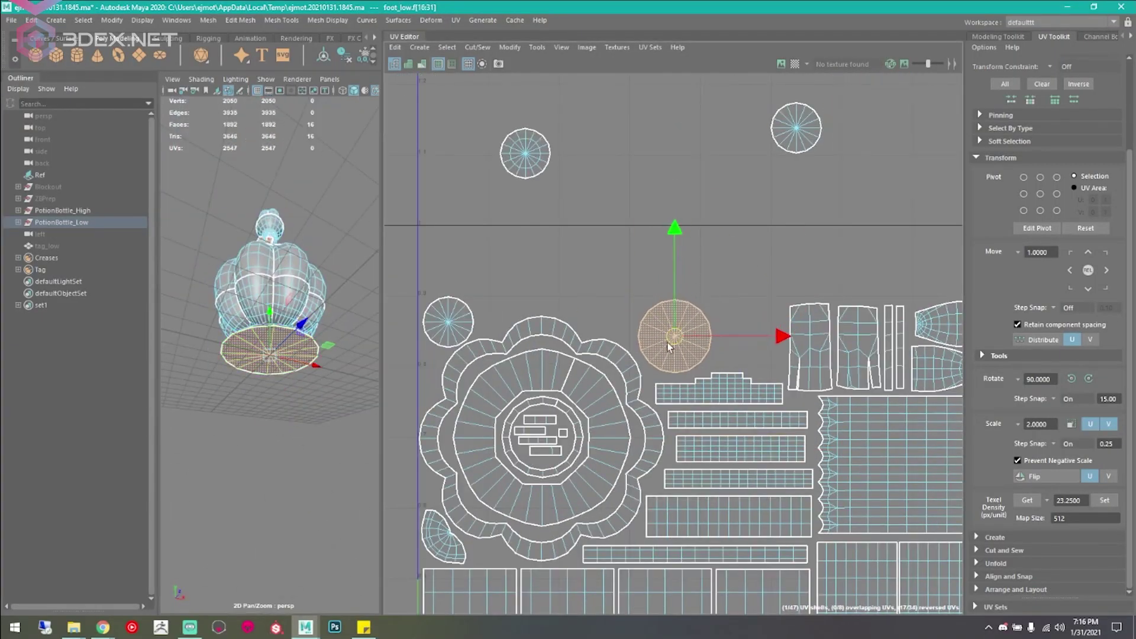
pyautogui.click(525, 153)
pyautogui.hotkey('ctrl', '1')
pyautogui.moveTo(527, 155); pyautogui.dragTo(564, 179)
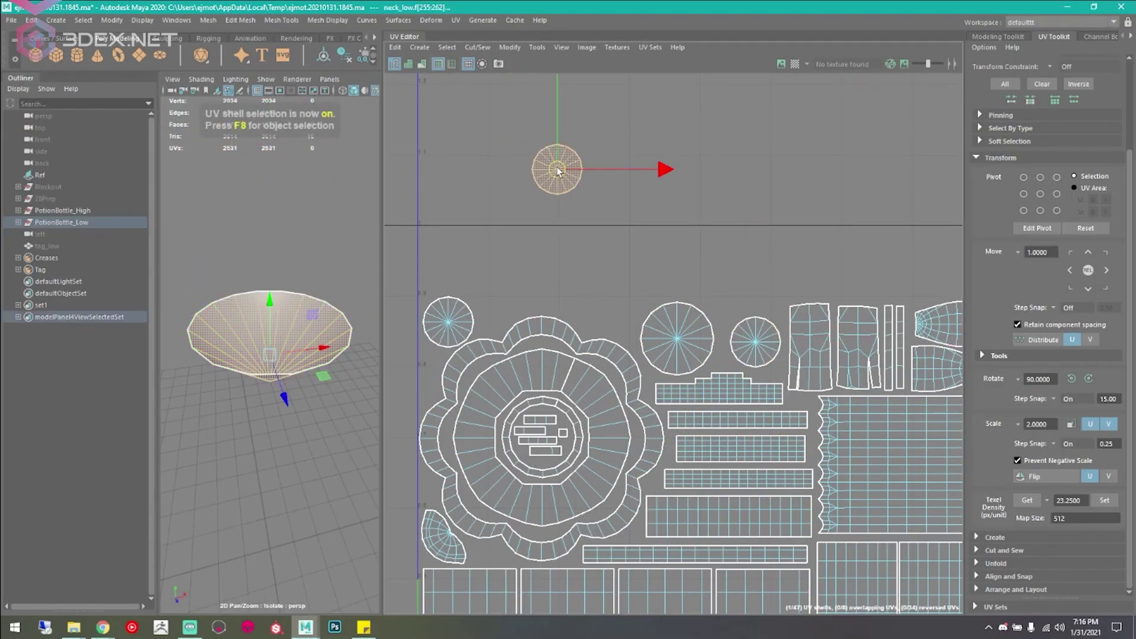
pyautogui.scroll(-4, 641, 328)
pyautogui.click(586, 330)
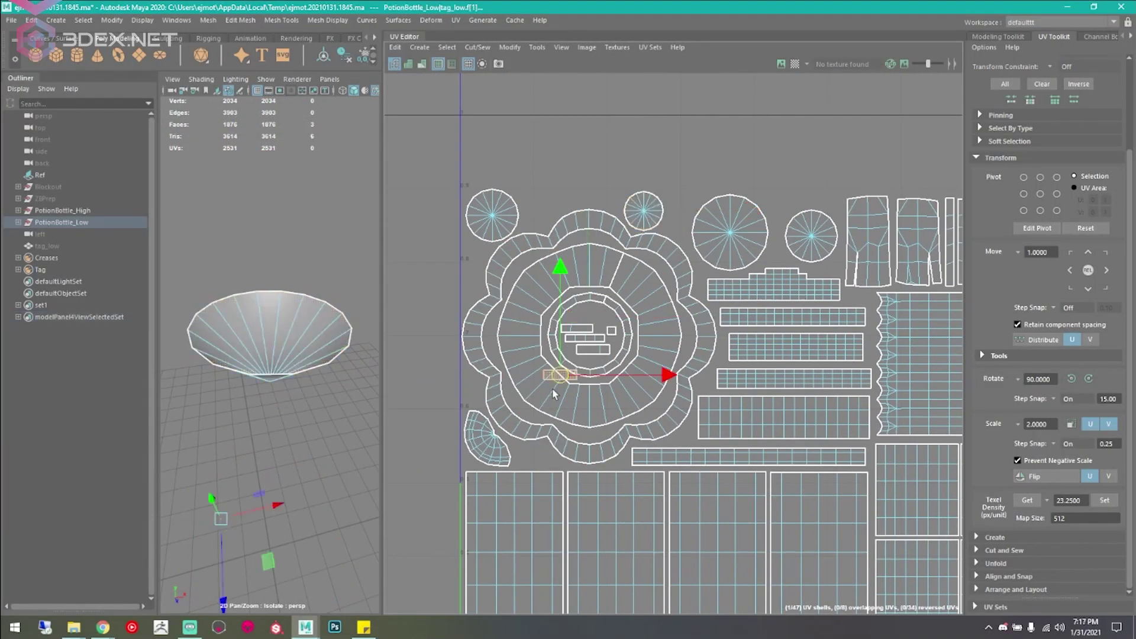
pyautogui.scroll(-3, 557, 268)
pyautogui.moveTo(558, 268); pyautogui.dragTo(829, 532)
pyautogui.press('r')
pyautogui.scroll(5, 798, 234)
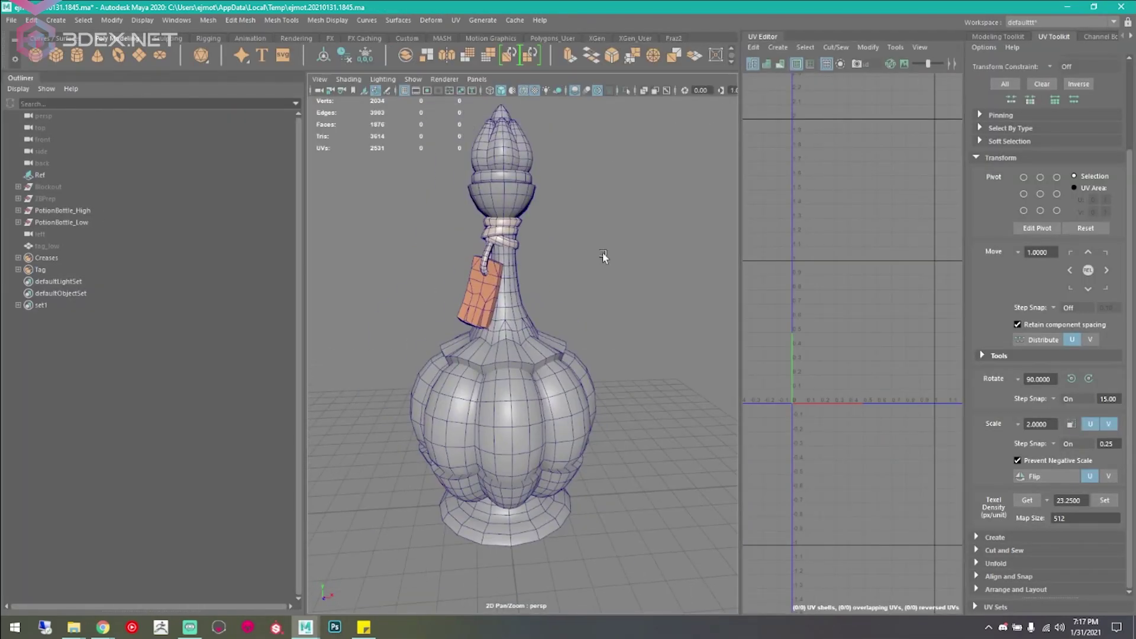
# Step: Expand the PotionBottle_High and PotionBottle_Low groups in the Outliner and select the bottle mesh group
pyautogui.click(62, 222)
pyautogui.click(62, 210)
pyautogui.click(62, 258)
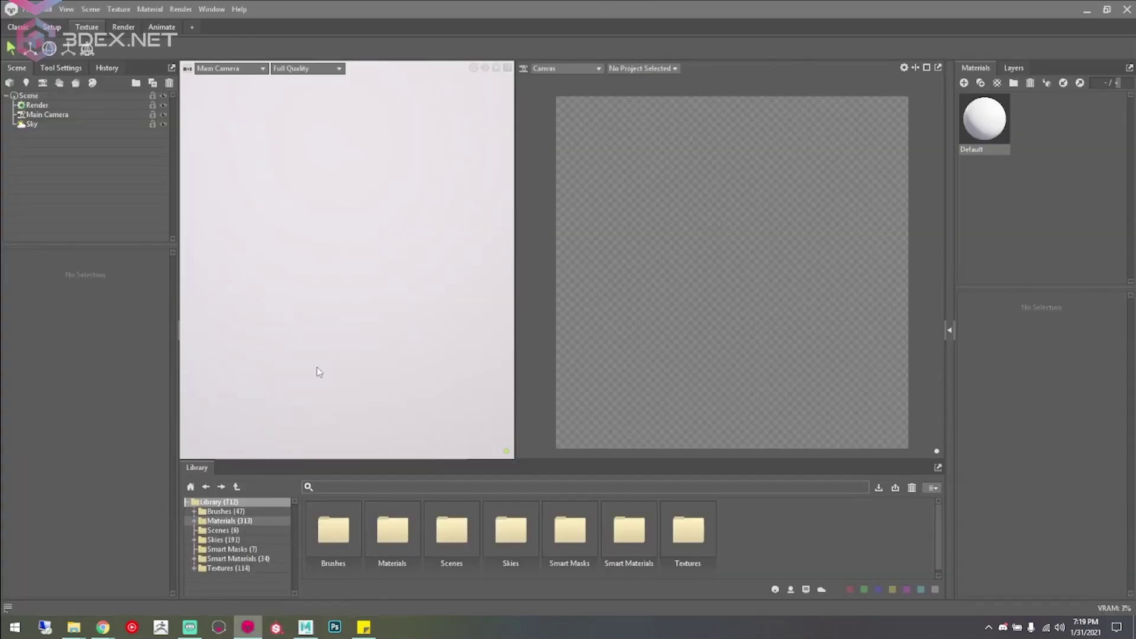
# Step: Create a bake project outputting Bake_PB.psd with Mikk/xNormal tangents and load the bottle mesh file
pyautogui.click(33, 28)
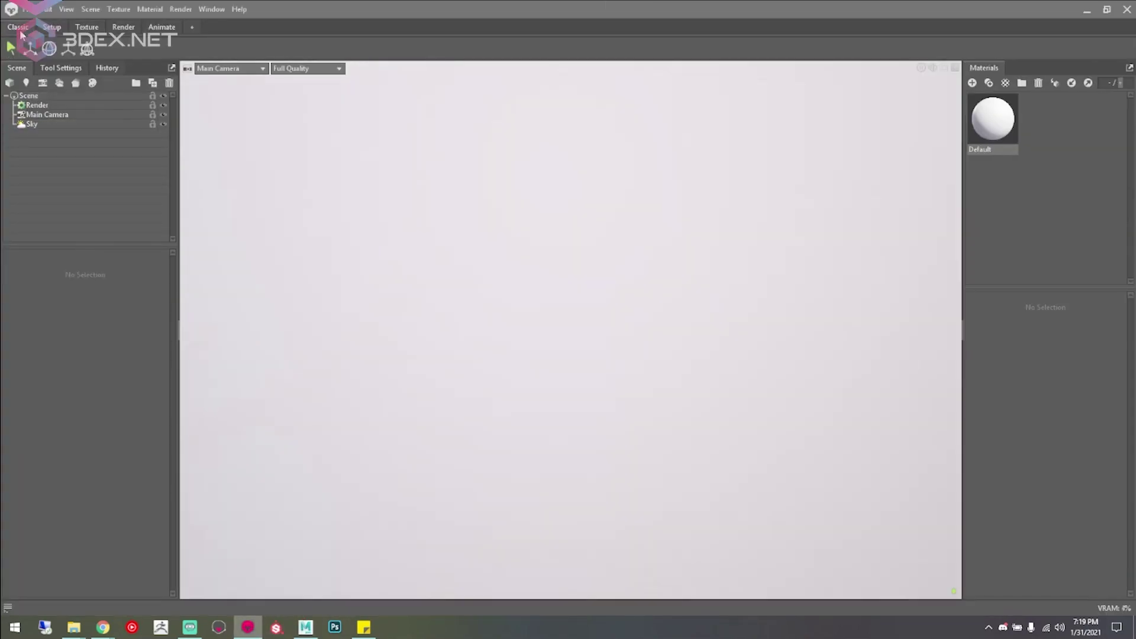
pyautogui.click(24, 83)
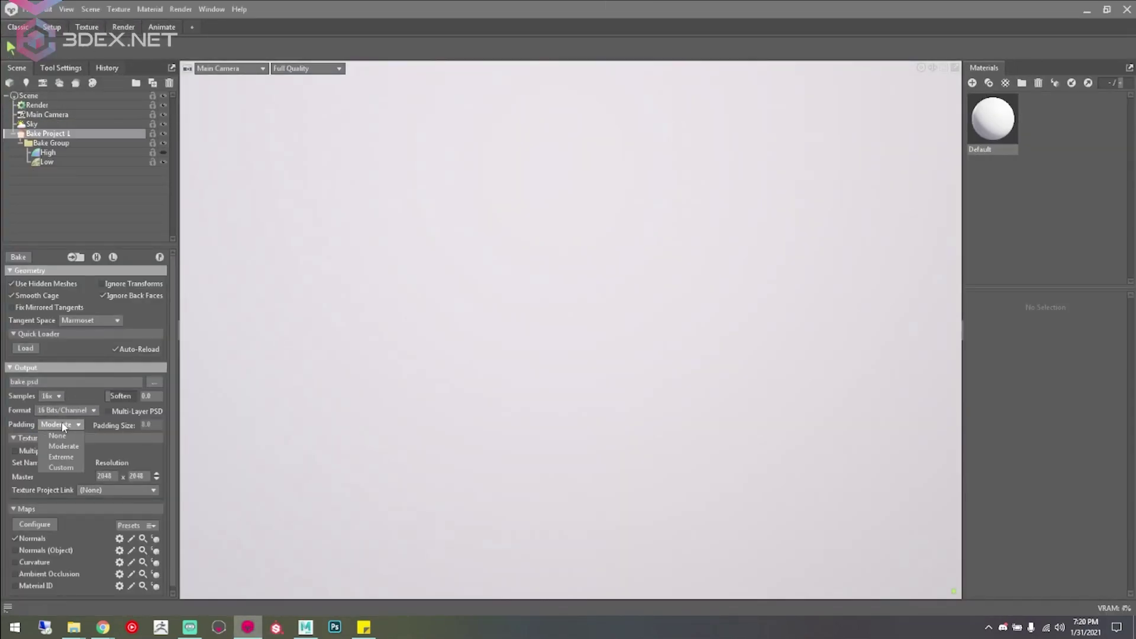
pyautogui.click(154, 382)
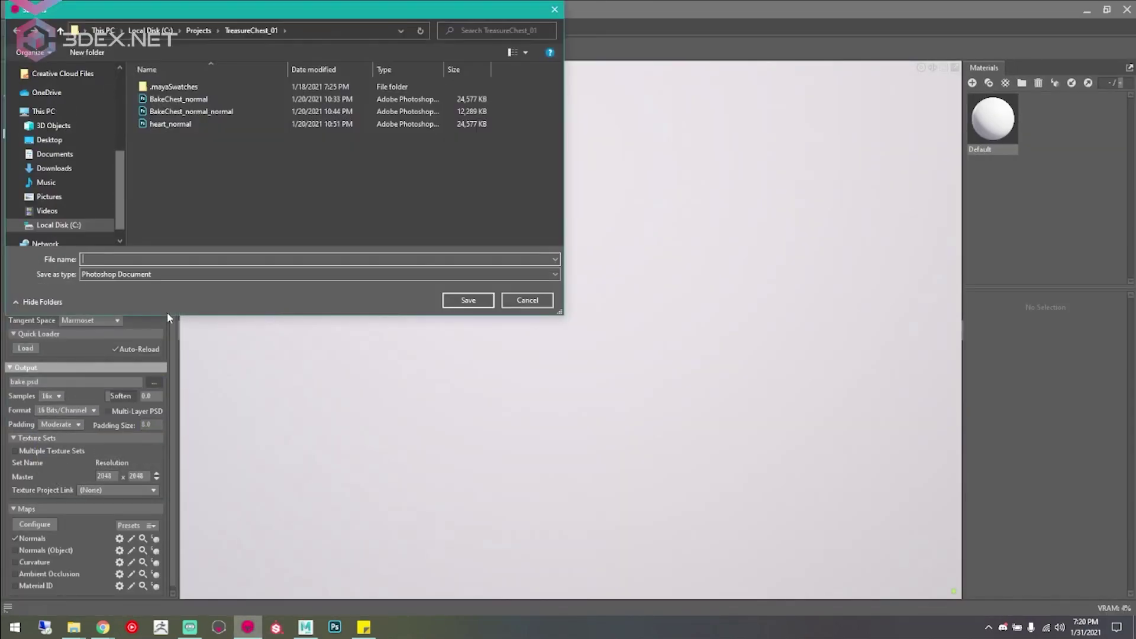
pyautogui.click(468, 301)
pyautogui.click(112, 343)
pyautogui.click(25, 348)
pyautogui.doubleClick(465, 114)
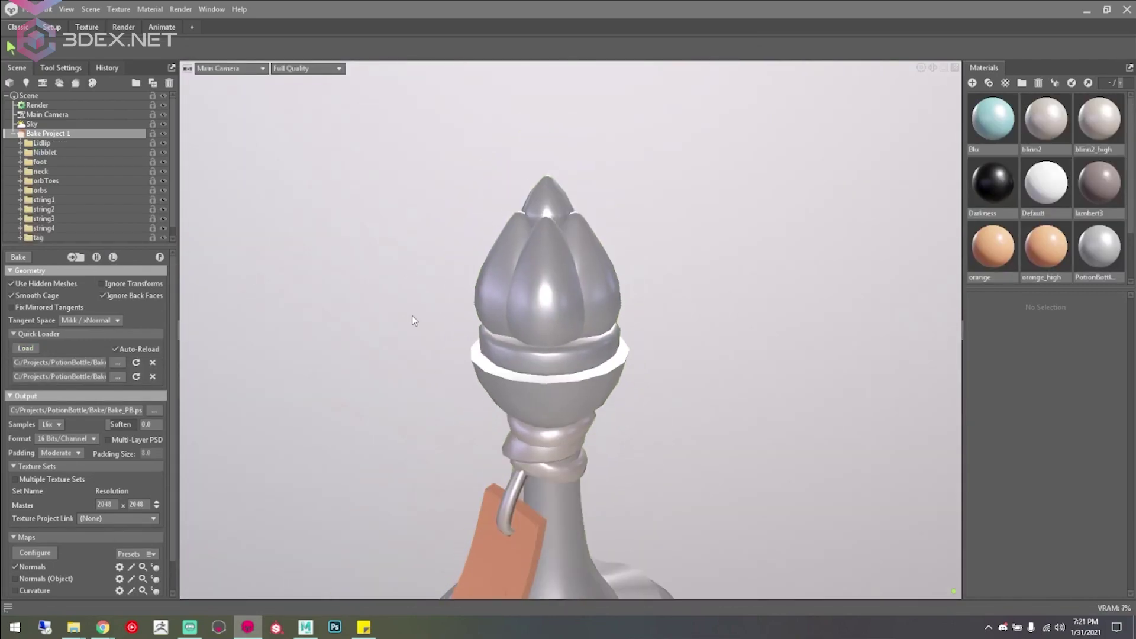
# Step: Expand the Lidlip and Nibblet bake groups and inspect the string low-poly meshes
pyautogui.scroll(5, 412, 314)
pyautogui.click(18, 146)
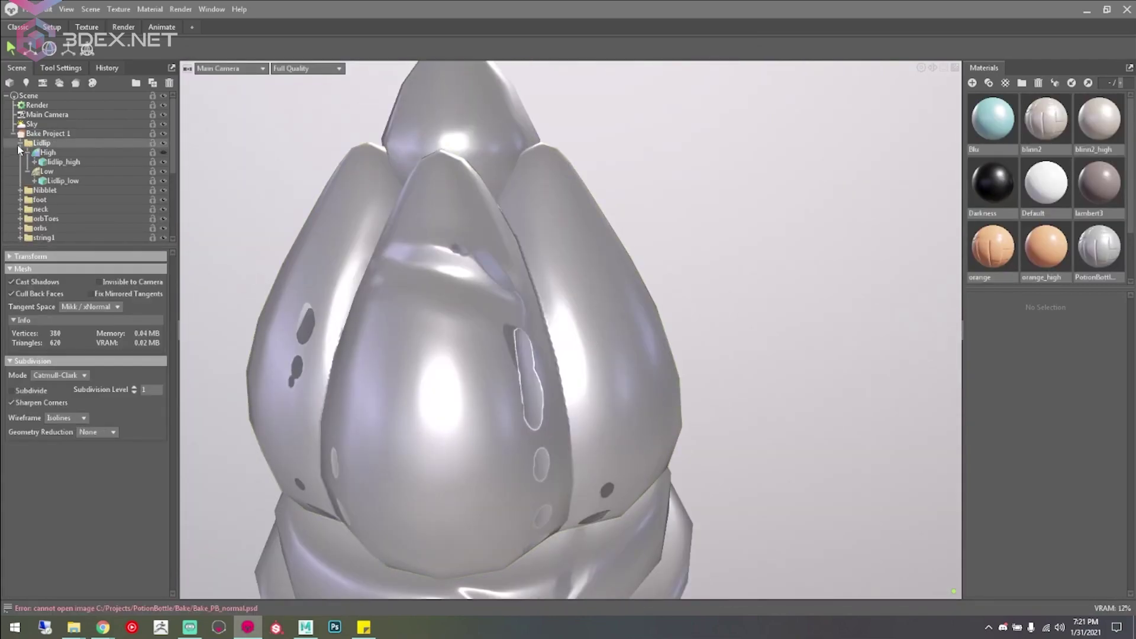
pyautogui.click(20, 152)
pyautogui.scroll(-5, 516, 240)
pyautogui.scroll(3, 516, 240)
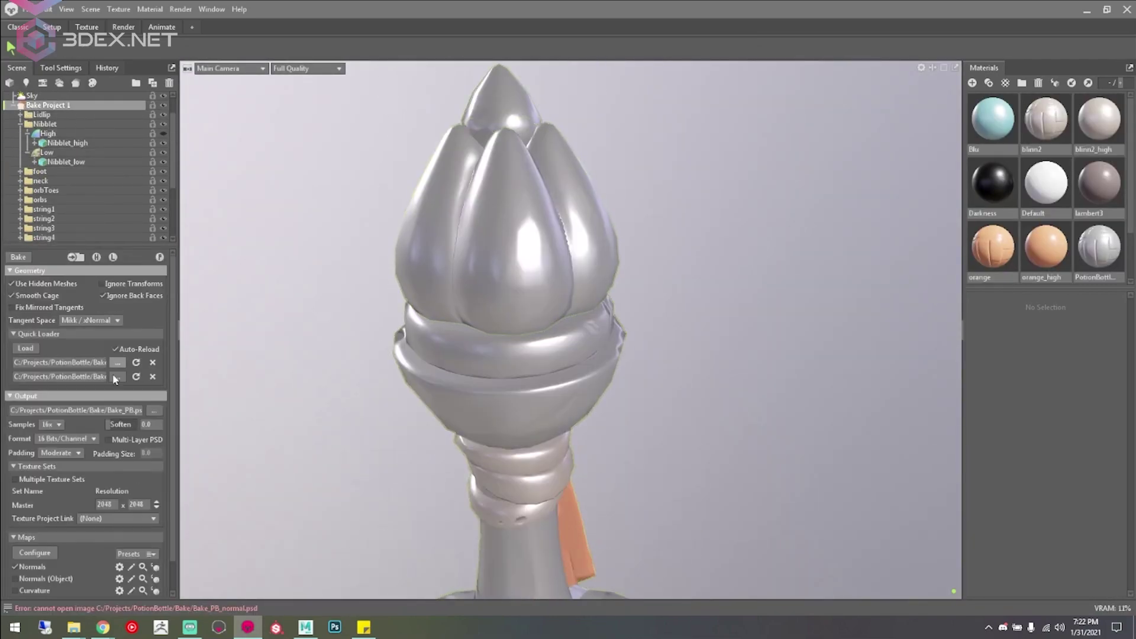
pyautogui.scroll(-5, 566, 399)
pyautogui.click(503, 260)
pyautogui.scroll(5, 499, 258)
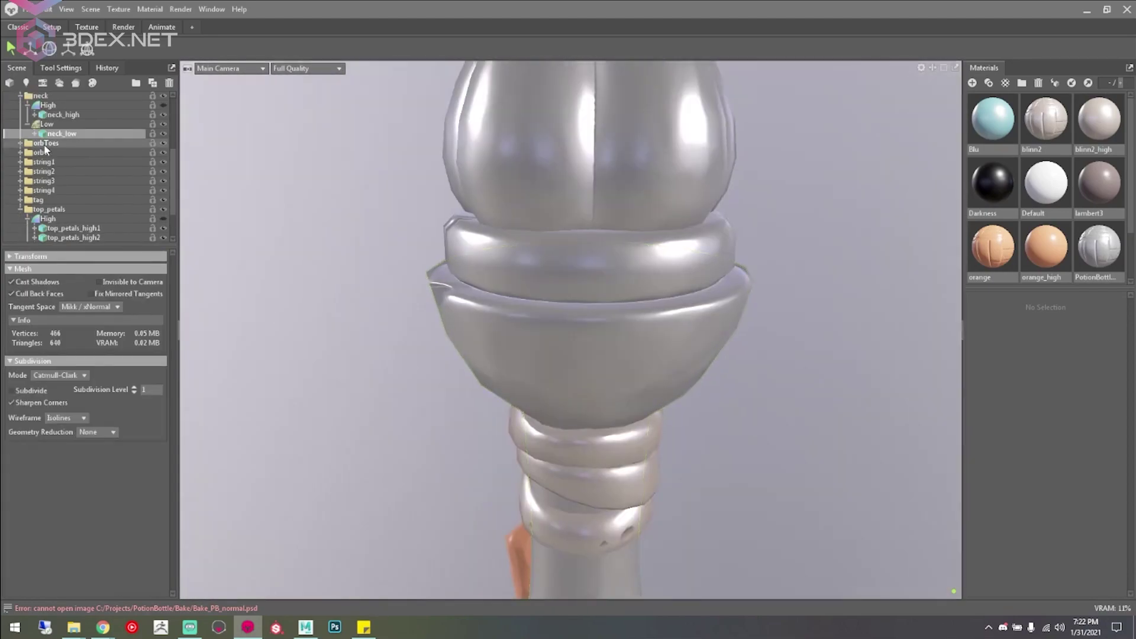
pyautogui.scroll(2, 499, 258)
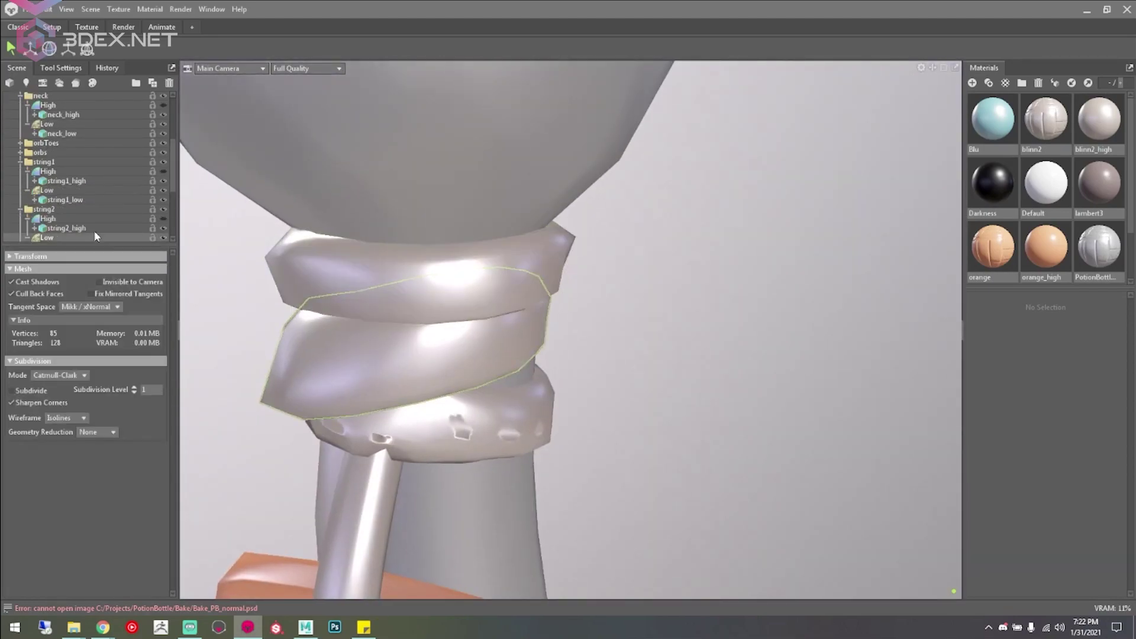
pyautogui.doubleClick(627, 474)
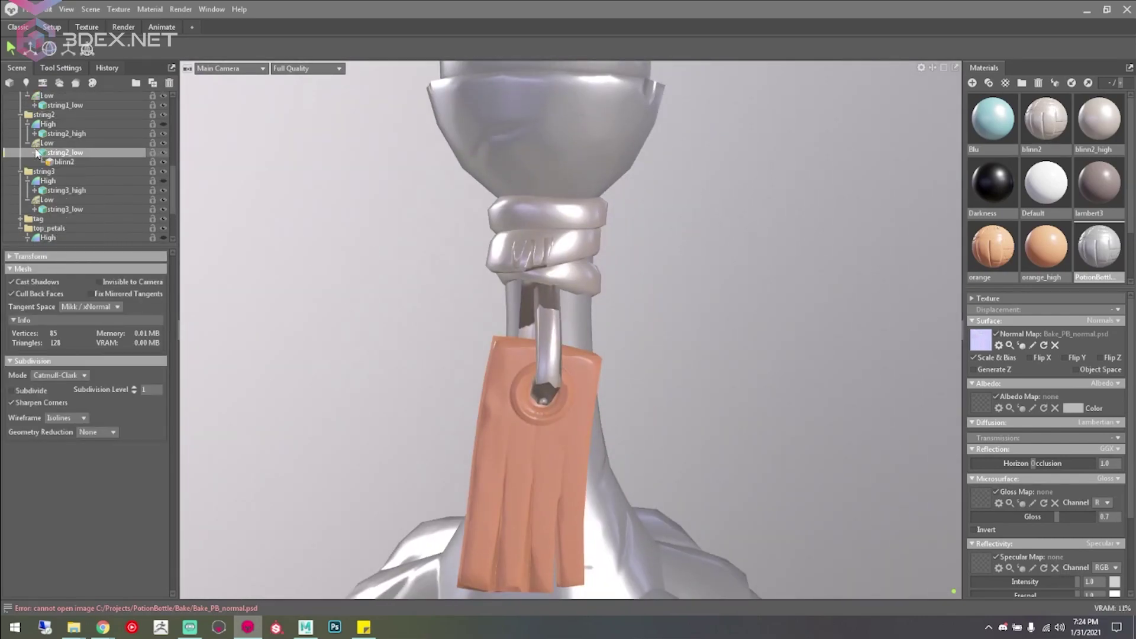
# Step: Select string3_low with its cage shown for the 0.119 max offset, and check the foot's cage
pyautogui.click(46, 199)
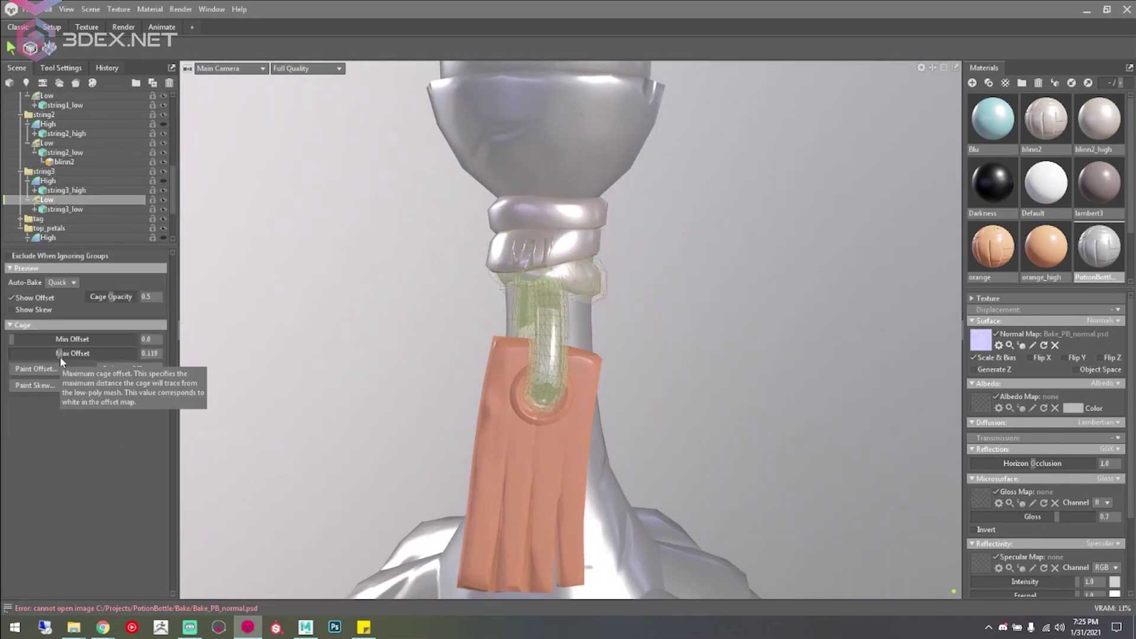
pyautogui.click(65, 209)
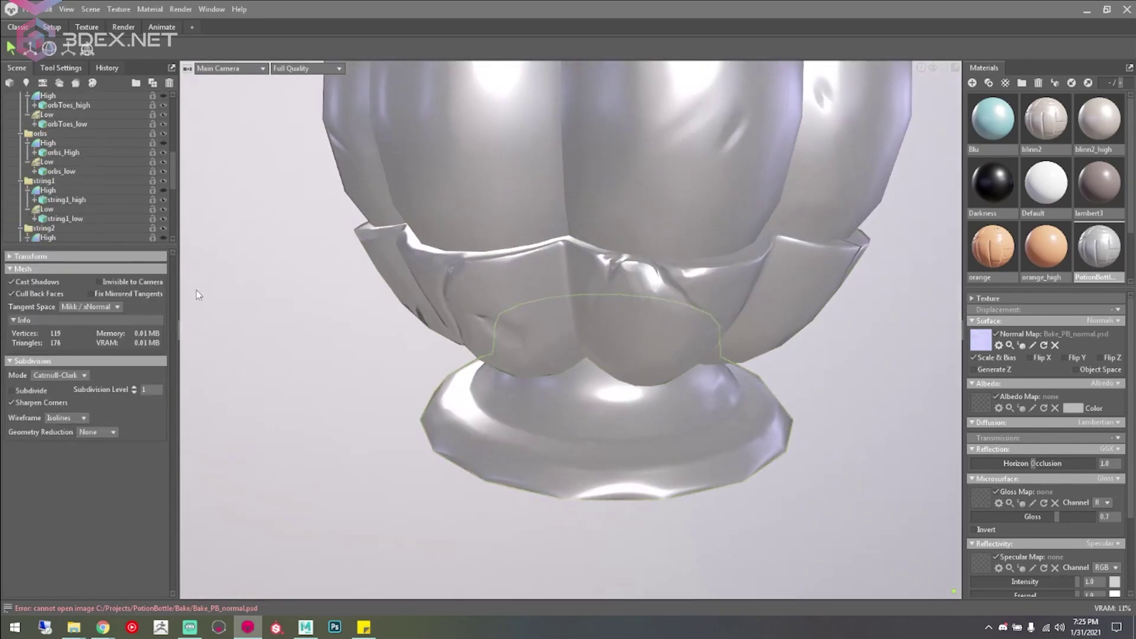
pyautogui.click(47, 143)
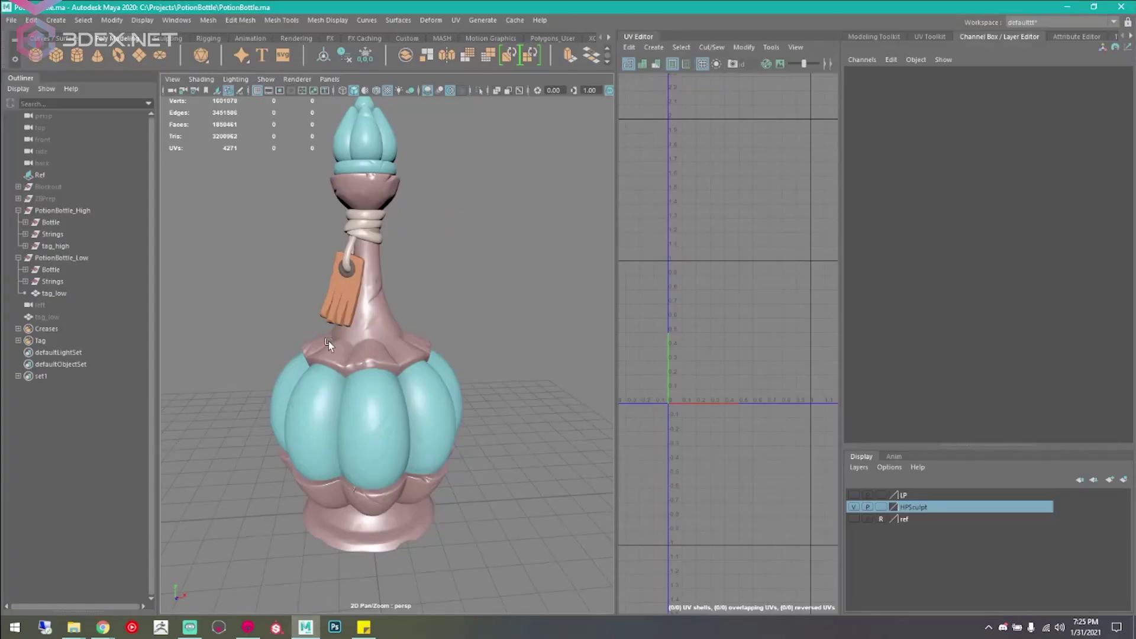
# Step: Start connecting the Bake_PB_normal.psd image to the bottle material's bump mapping
pyautogui.moveTo(329, 341); pyautogui.dragTo(480, 274)
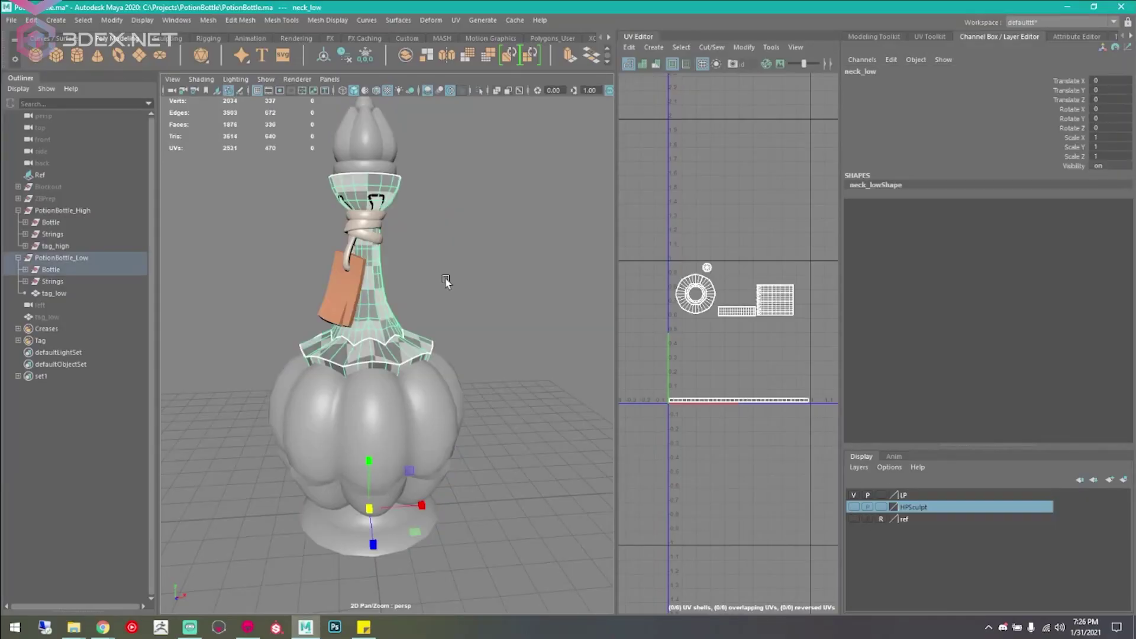
pyautogui.click(521, 406)
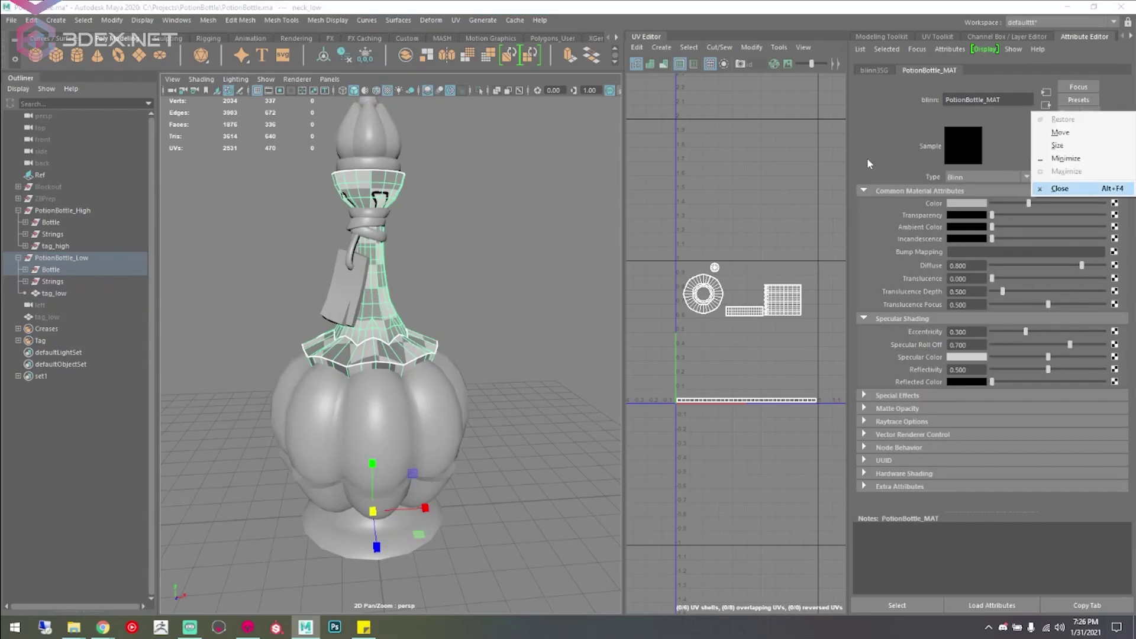
pyautogui.click(1009, 191)
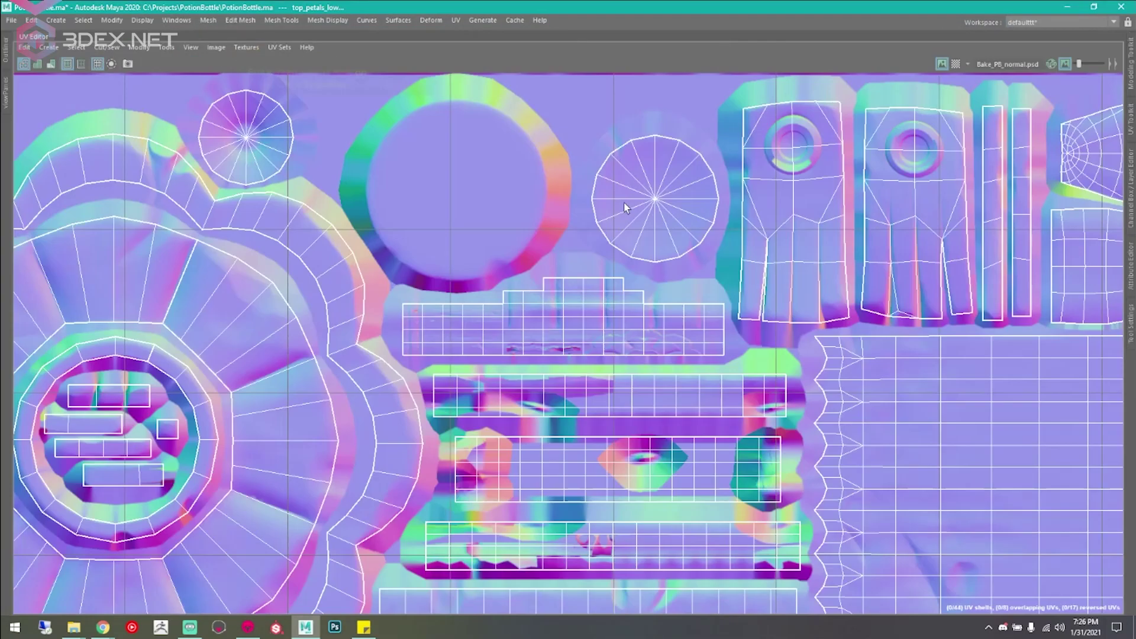
pyautogui.scroll(-6, 426, 262)
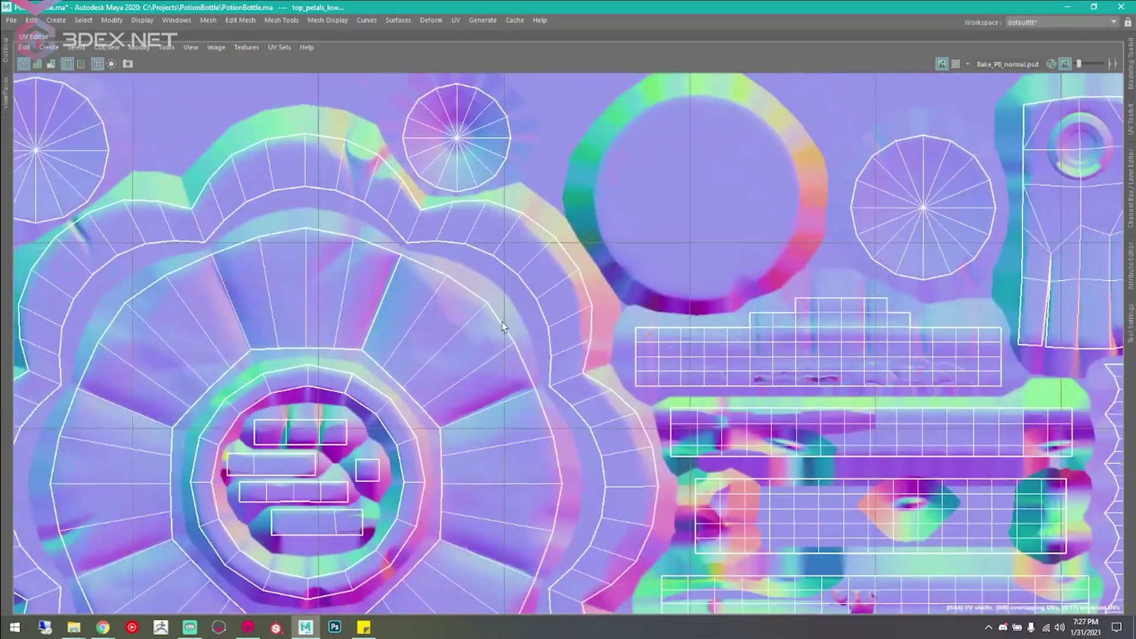
# Step: Restore the normal panel layout and tear off the polygon display options as a floating panel
pyautogui.press('space')
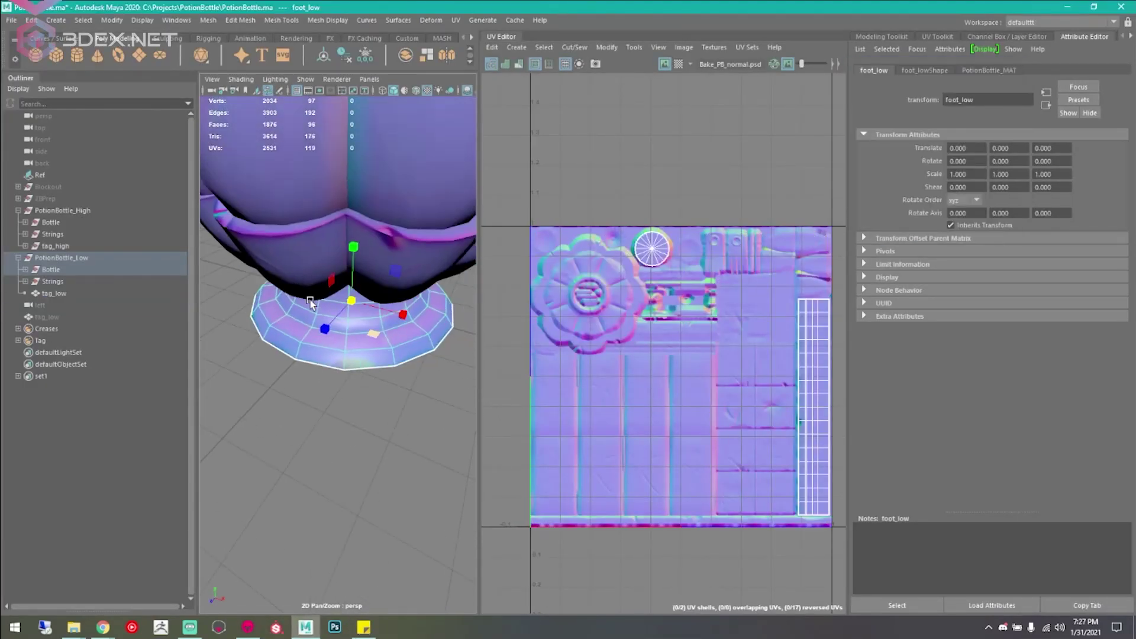
pyautogui.click(339, 19)
pyautogui.click(462, 158)
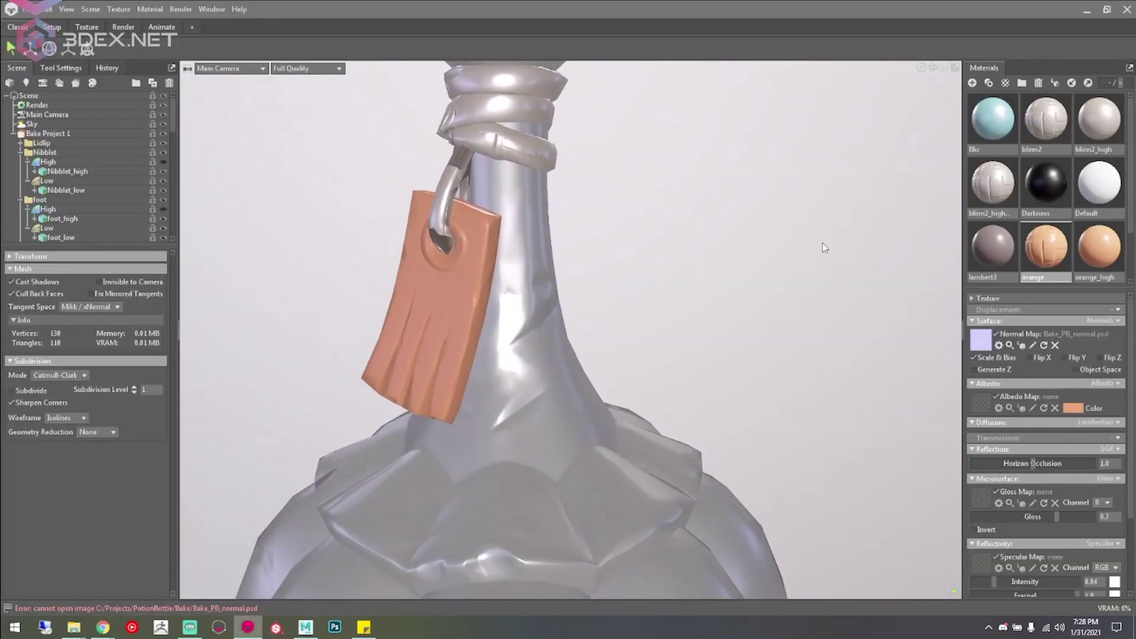
# Step: Set up a bake project with Moderate padding, output in the PotionBottle Bake folder, and the bottle models loaded
pyautogui.hotkey('alt', 'Tab')
pyautogui.hotkey('alt', 'Tab')
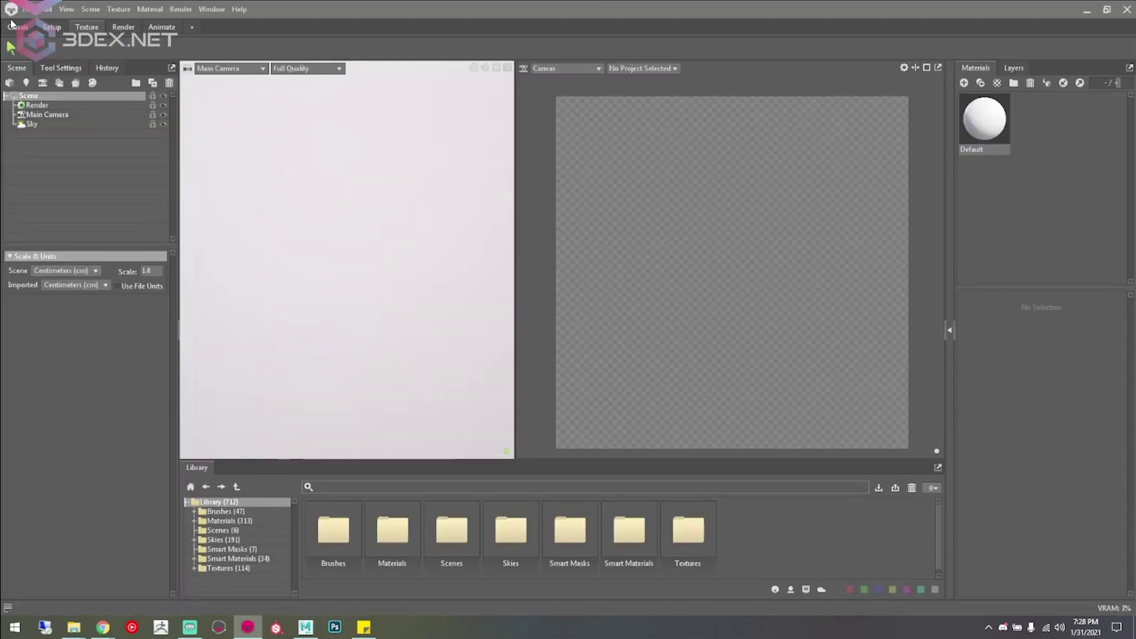
pyautogui.click(51, 34)
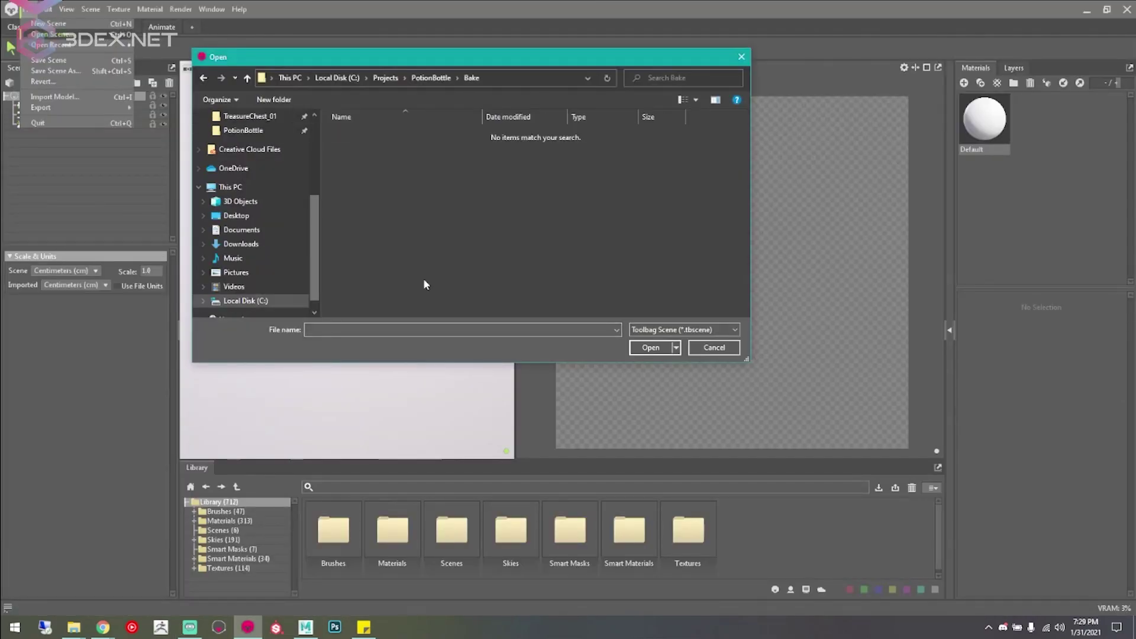
pyautogui.press('Escape')
pyautogui.click(76, 83)
pyautogui.click(65, 451)
pyautogui.click(154, 382)
pyautogui.click(388, 135)
pyautogui.press('Return')
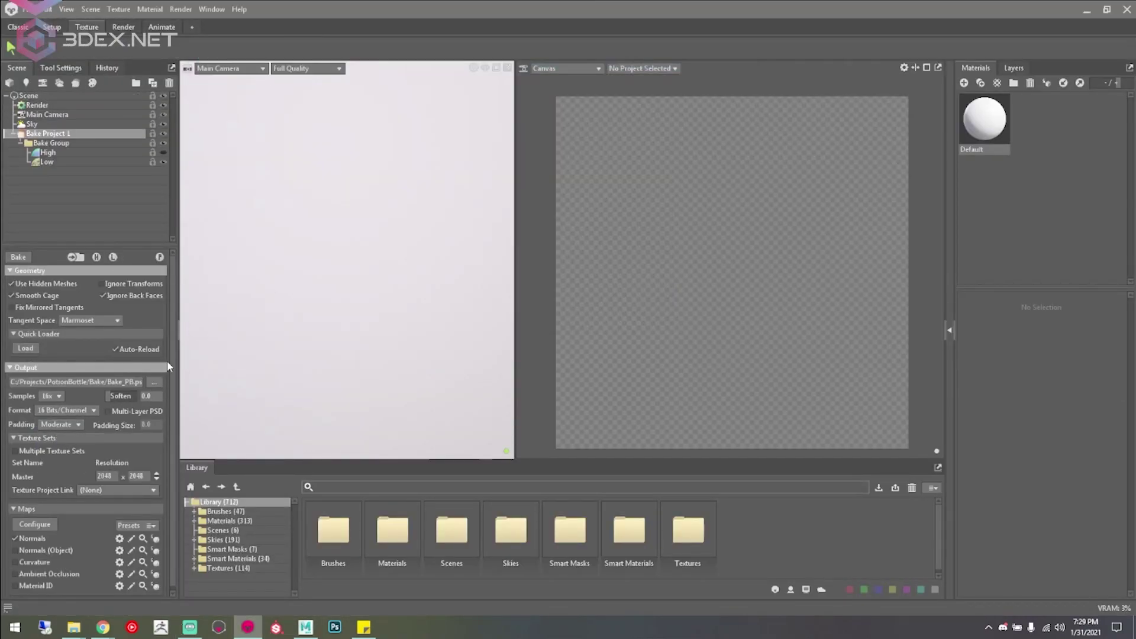
pyautogui.click(25, 348)
pyautogui.press('Return')
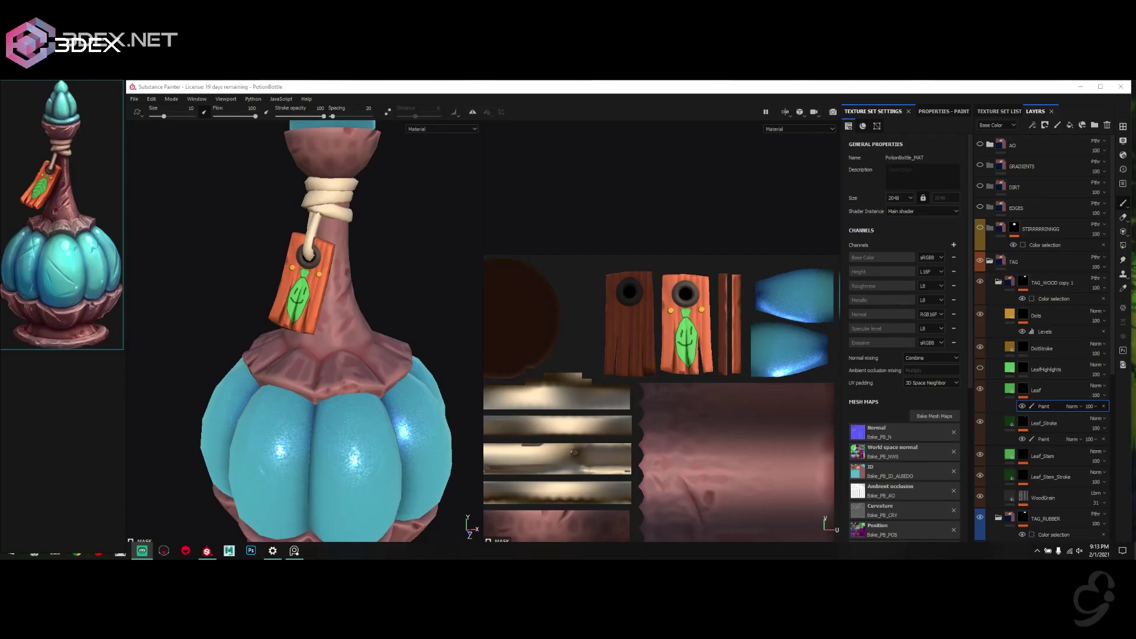
# Step: Display the Leaf layer's mask in the 3D-only view and check the Wacom tablet settings
pyautogui.press('F2')
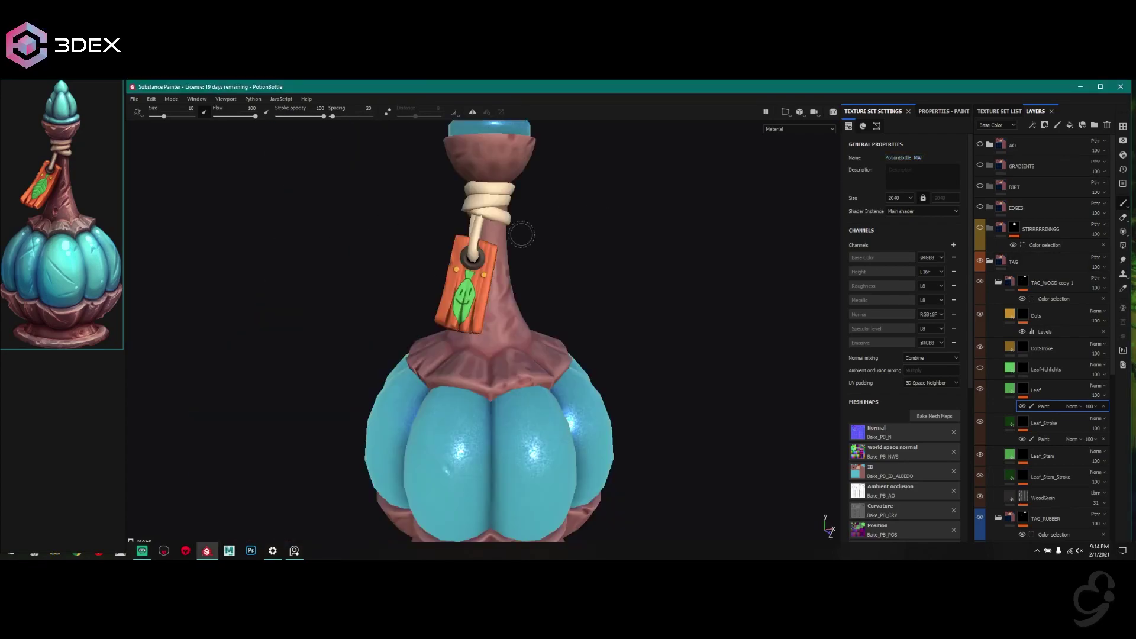
pyautogui.scroll(5, 453, 304)
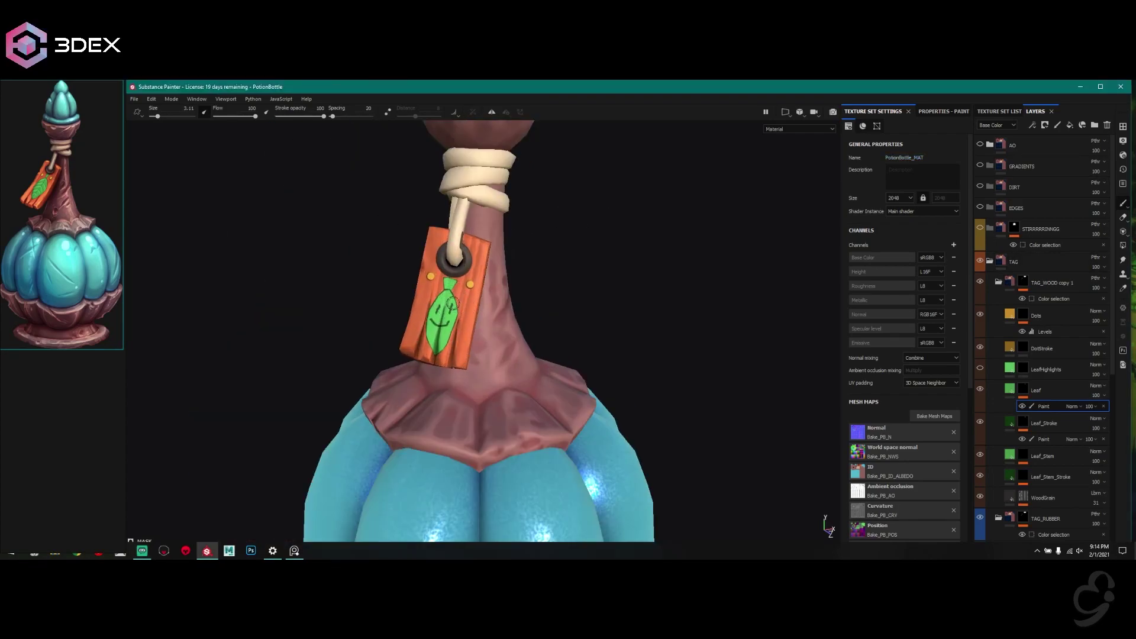
pyautogui.keyDown('alt'); pyautogui.click(1017, 389); pyautogui.keyUp('alt')
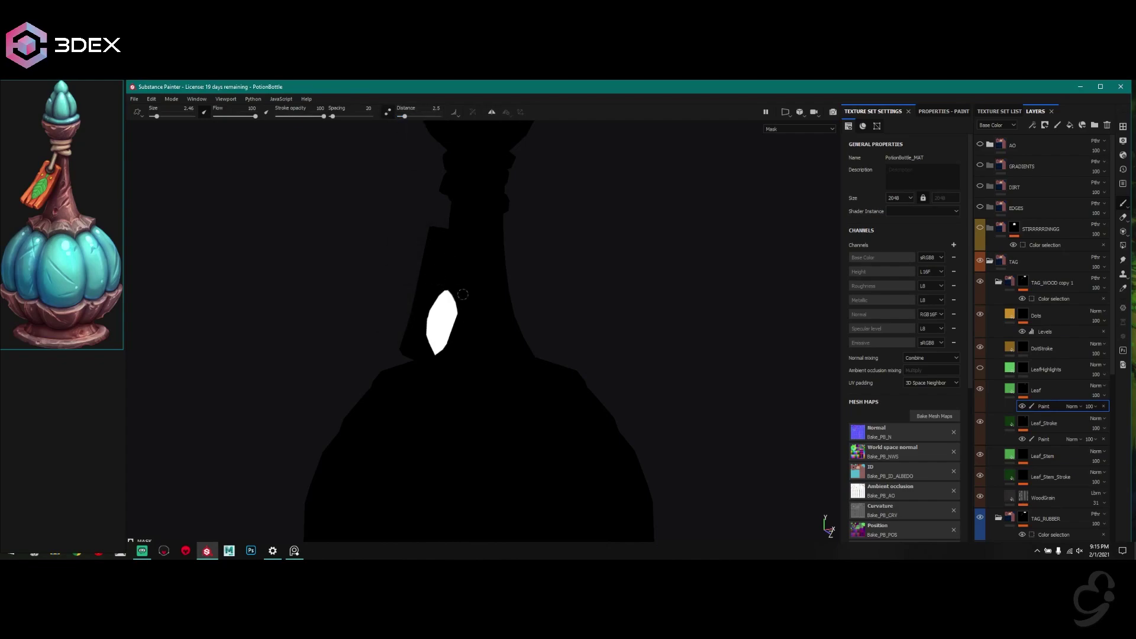
pyautogui.press('super')
pyautogui.write('wacom')
pyautogui.press('Return')
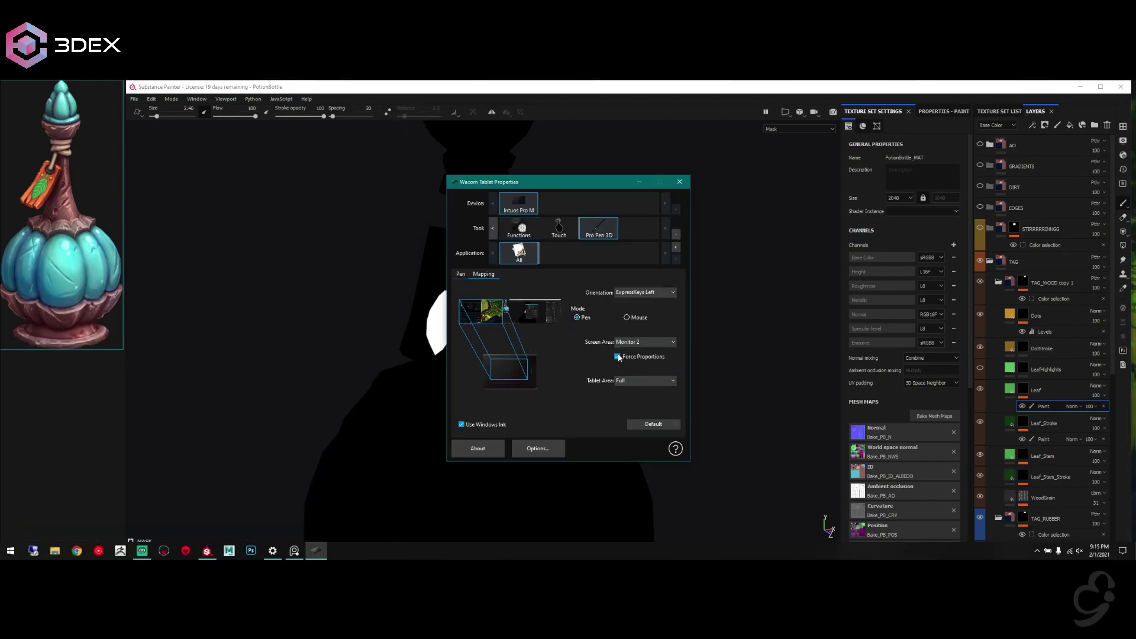
pyautogui.click(500, 281)
# Step: Paint with the brush in the 3D/2D split view, with the symmetry plane shifted slightly off centre
pyautogui.press('m')
pyautogui.scroll(3, 485, 273)
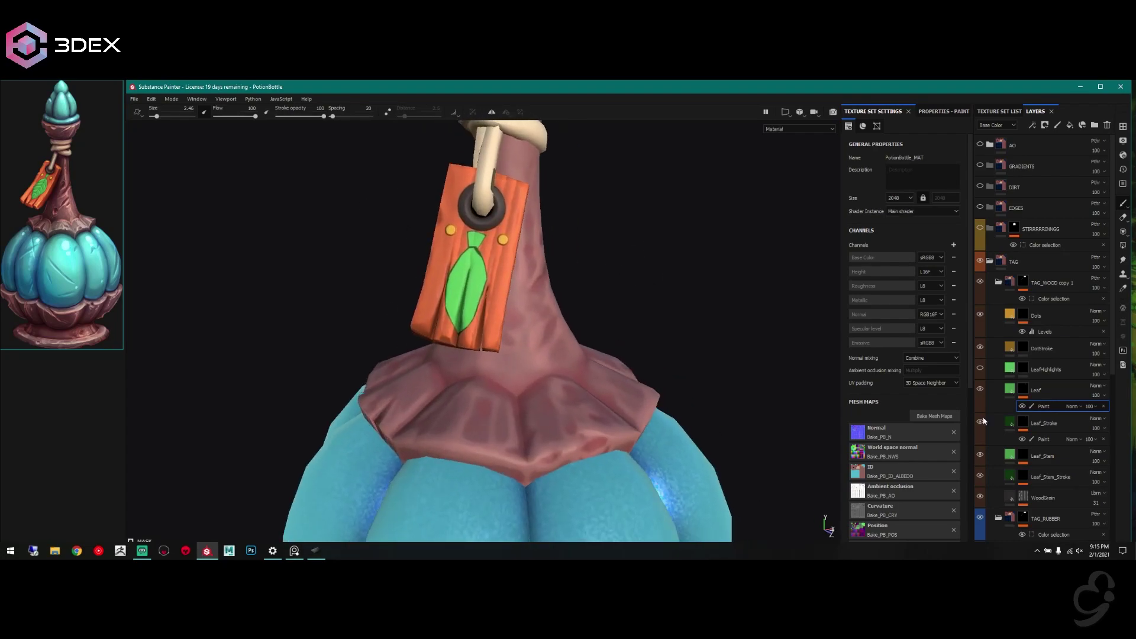
pyautogui.press('1')
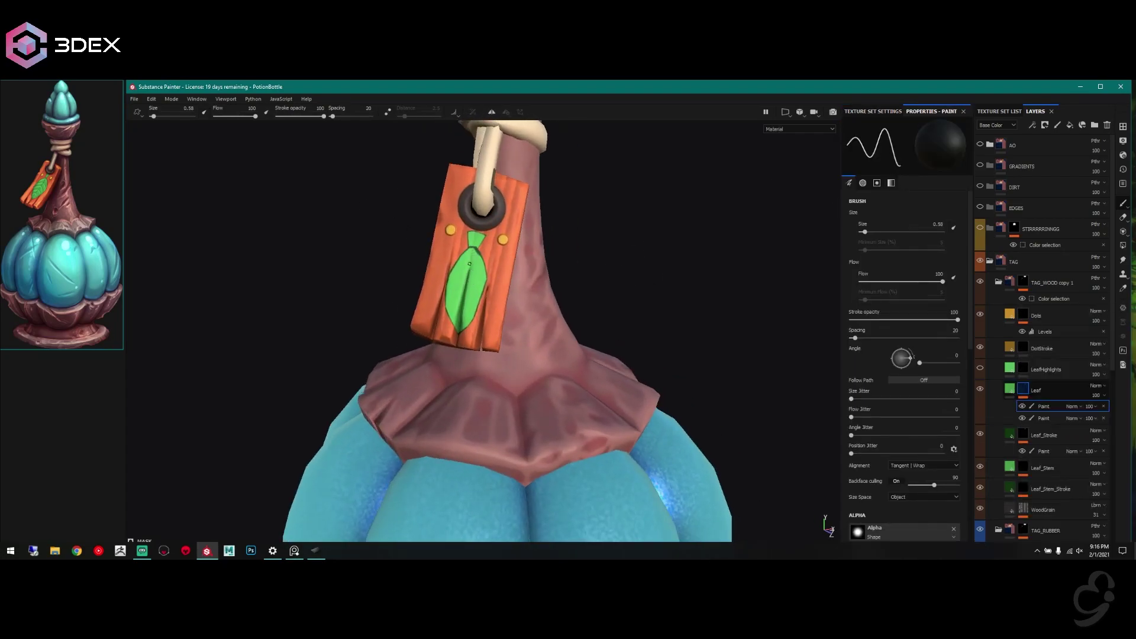
pyautogui.press('F1')
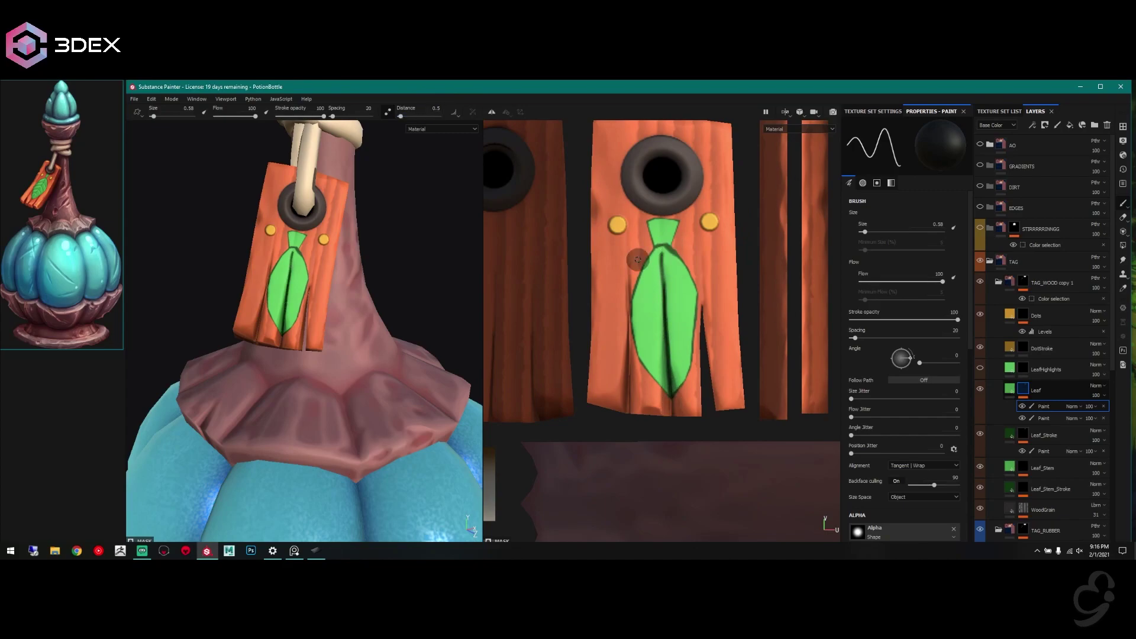
pyautogui.click(506, 113)
pyautogui.moveTo(518, 174); pyautogui.dragTo(527, 174)
pyautogui.click(497, 114)
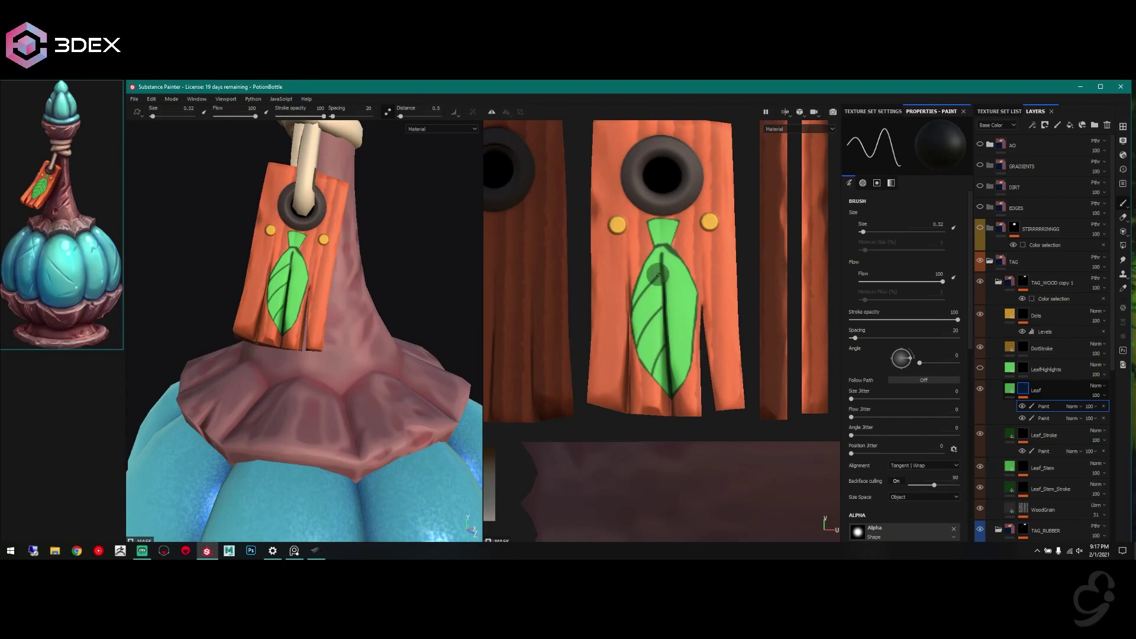
# Step: Add a paint effect and a fill to LeafHighlights' mask, with the leaf angled diagonally in 2D
pyautogui.moveTo(663, 273)
pyautogui.keyDown('alt'); pyautogui.mouseDown()
pyautogui.moveTo(748, 240)
pyautogui.moveTo(623, 282)
pyautogui.moveTo(618, 220)
pyautogui.moveTo(626, 234)
pyautogui.moveTo(604, 252)
pyautogui.mouseUp(); pyautogui.keyUp('alt')
pyautogui.click(1023, 369)
pyautogui.moveTo(604, 256); pyautogui.dragTo(600, 266, button='middle')
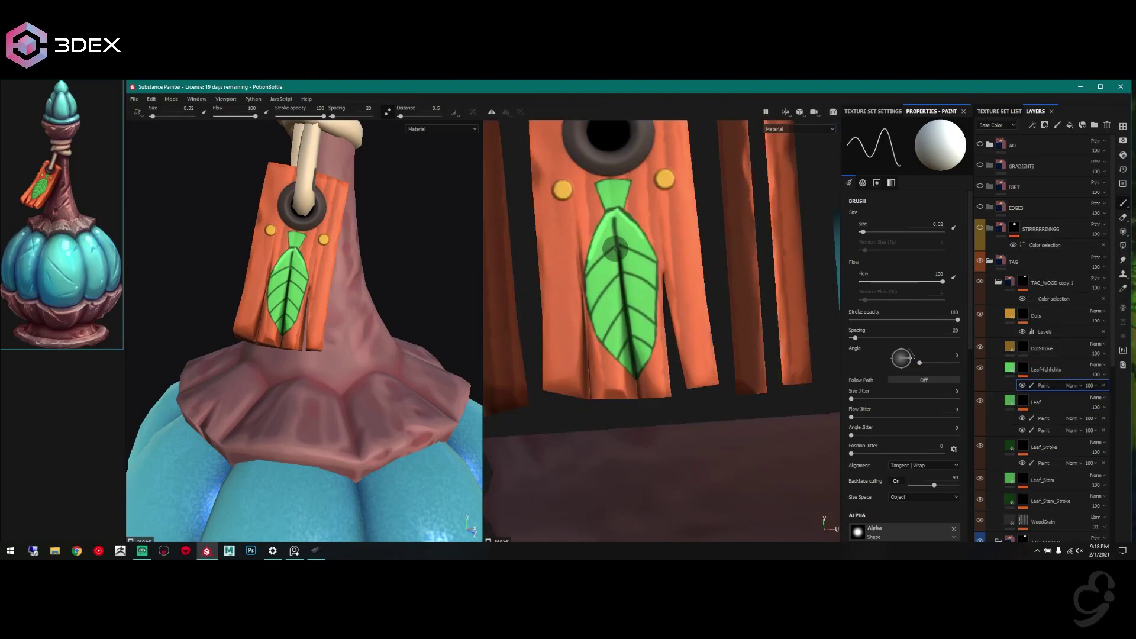
pyautogui.keyDown('alt'); pyautogui.moveTo(598, 266); pyautogui.dragTo(652, 301); pyautogui.keyUp('alt')
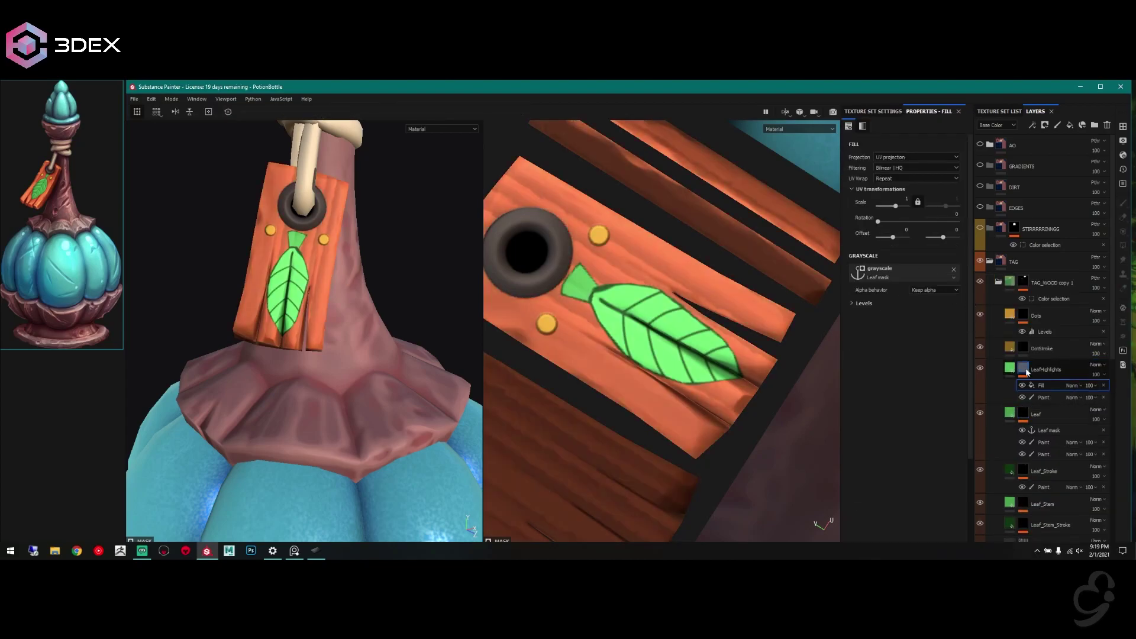
pyautogui.click(1096, 365)
# Step: Set the LeafHighlights layer to Screen blending and delete its fill
pyautogui.click(1082, 230)
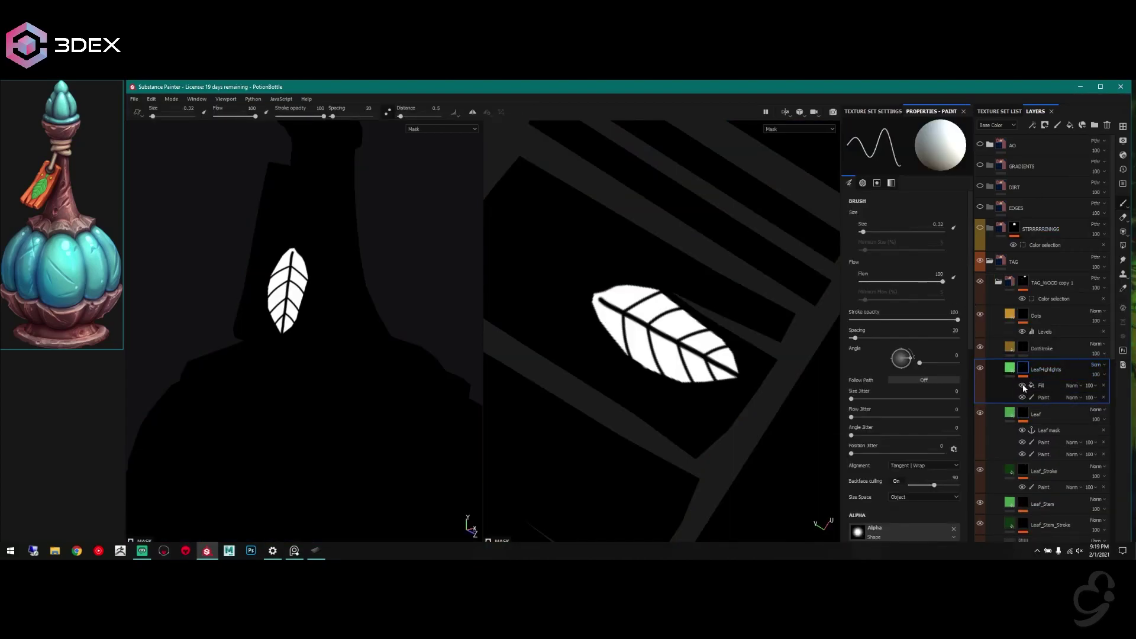
pyautogui.click(1041, 385)
pyautogui.press('m')
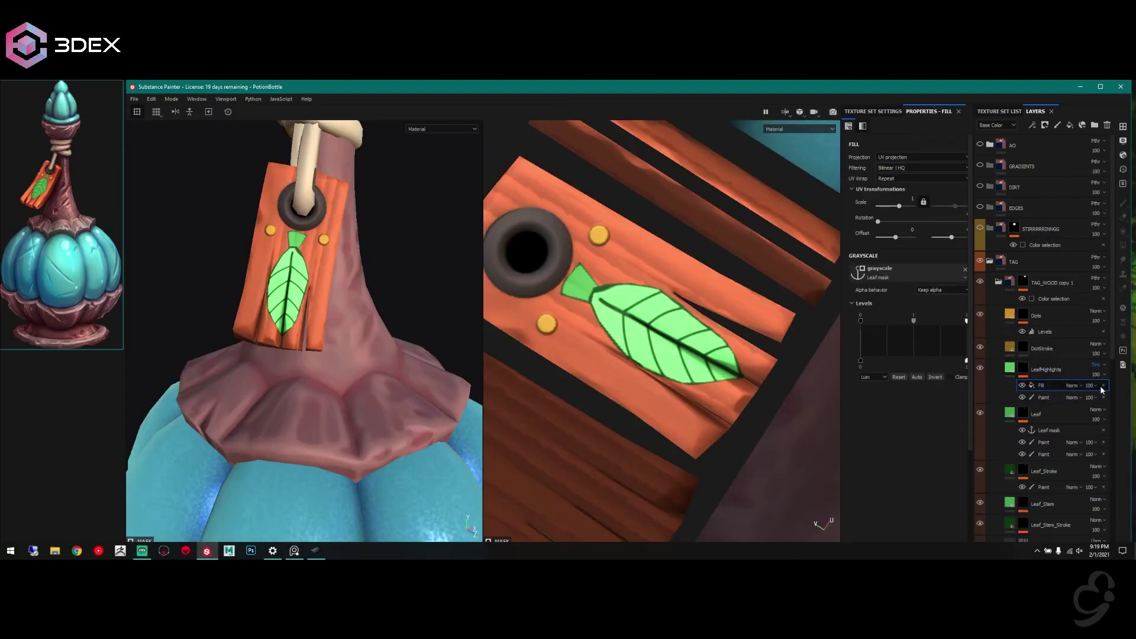
pyautogui.press('Delete')
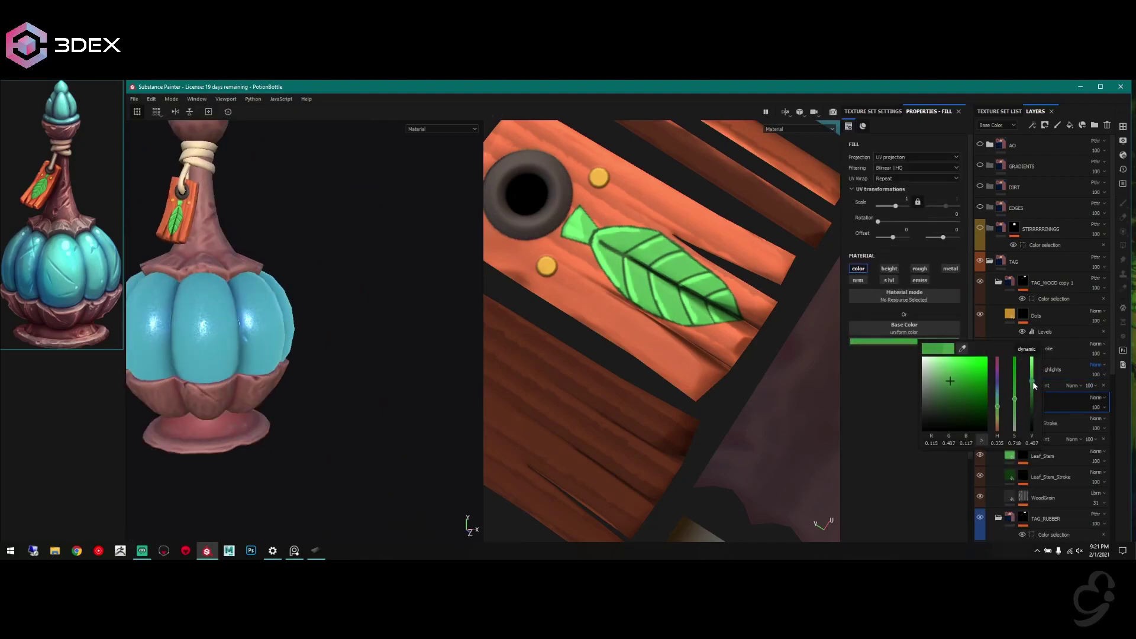
# Step: Lighten the Leaf layer's green and check it in the Base Color channel view
pyautogui.click(1016, 400)
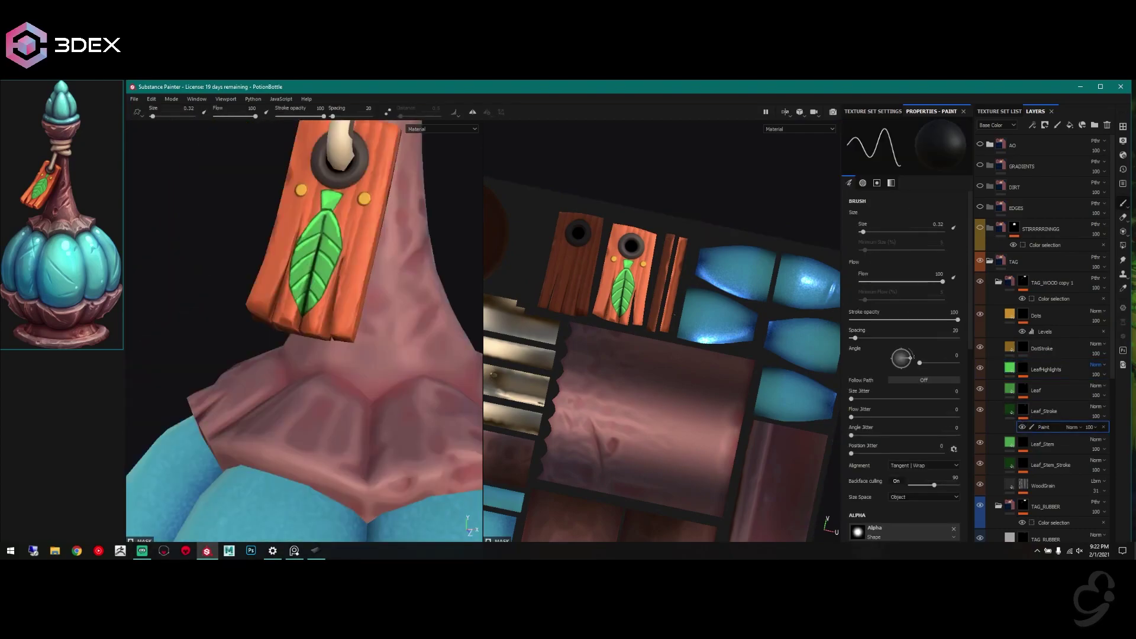
pyautogui.click(1028, 394)
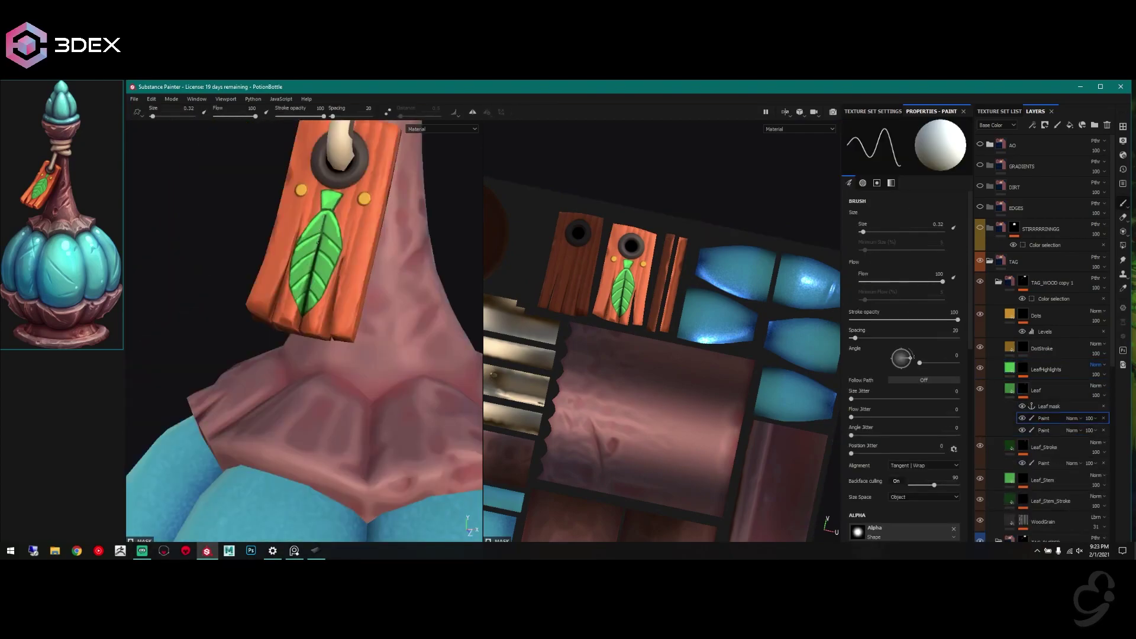
pyautogui.press('c')
pyautogui.scroll(5, 662, 332)
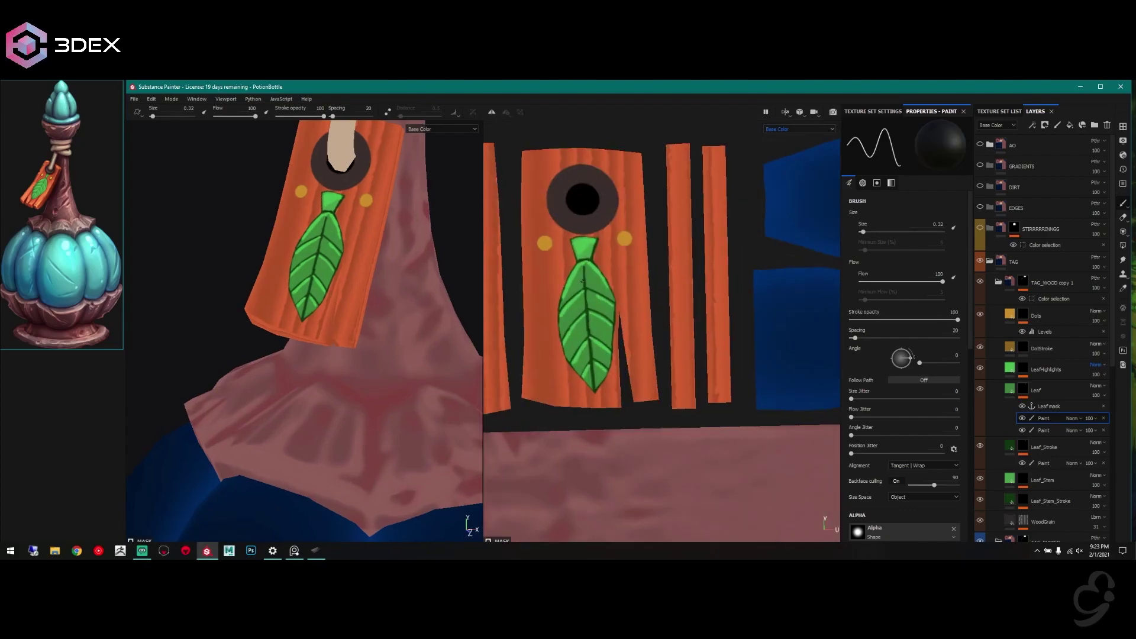
pyautogui.press('m')
pyautogui.press('f')
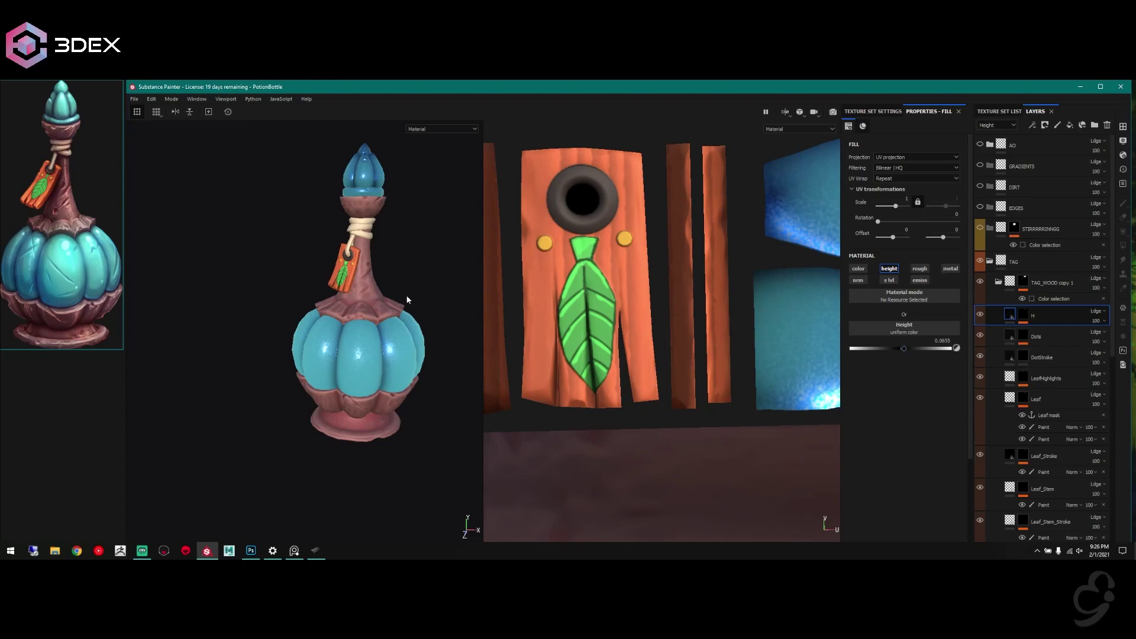
# Step: Inspect the green base colours of the leaf stroke and LeafHighlights layers
pyautogui.scroll(5, 394, 296)
pyautogui.scroll(-3, 1062, 338)
pyautogui.click(1048, 349)
pyautogui.click(920, 342)
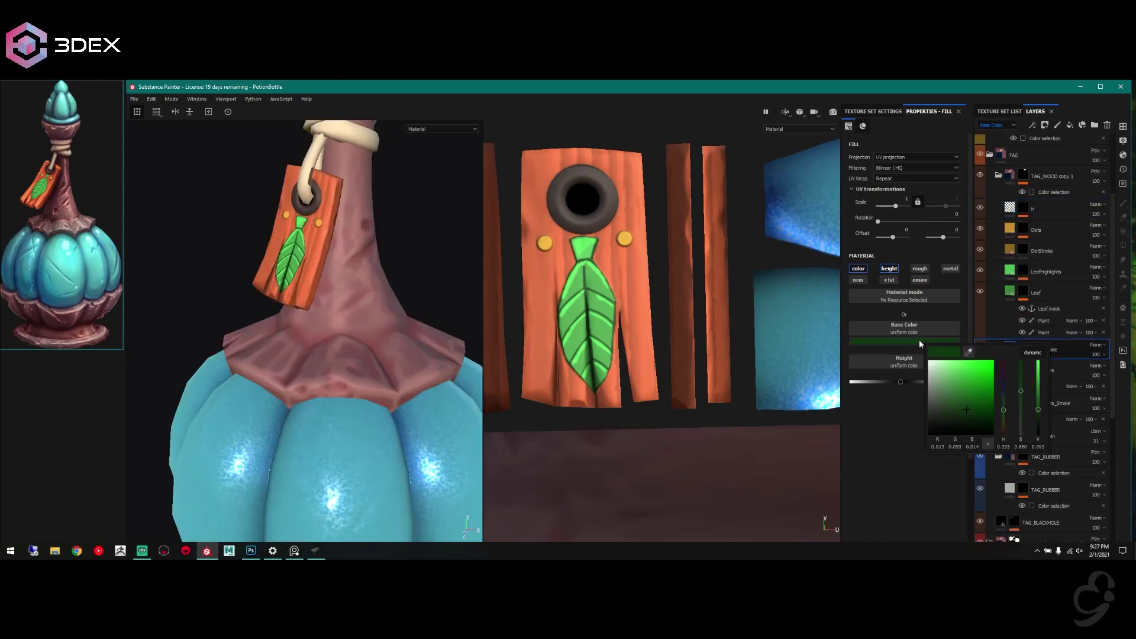
pyautogui.click(1012, 269)
pyautogui.click(905, 341)
pyautogui.click(1012, 269)
# Step: Raise TAG_BLACKHOLE's colour-selection hardness to 0.43
pyautogui.press('c')
pyautogui.press('c')
pyautogui.press('c')
pyautogui.scroll(3, 1042, 296)
pyautogui.click(1041, 348)
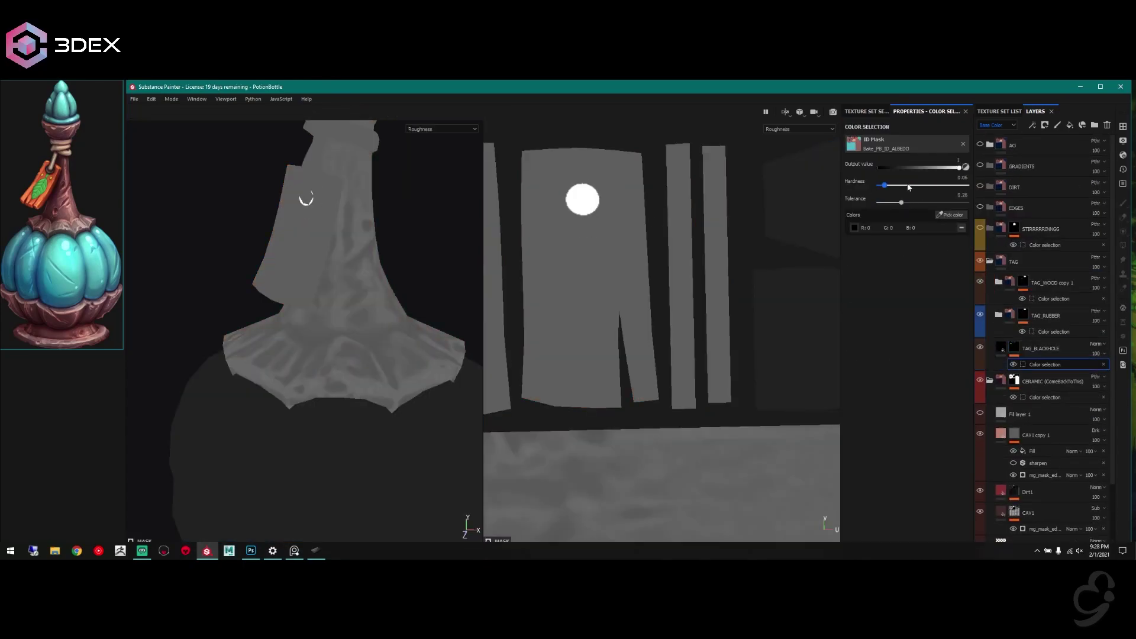
pyautogui.moveTo(909, 187); pyautogui.dragTo(917, 186)
pyautogui.press('m')
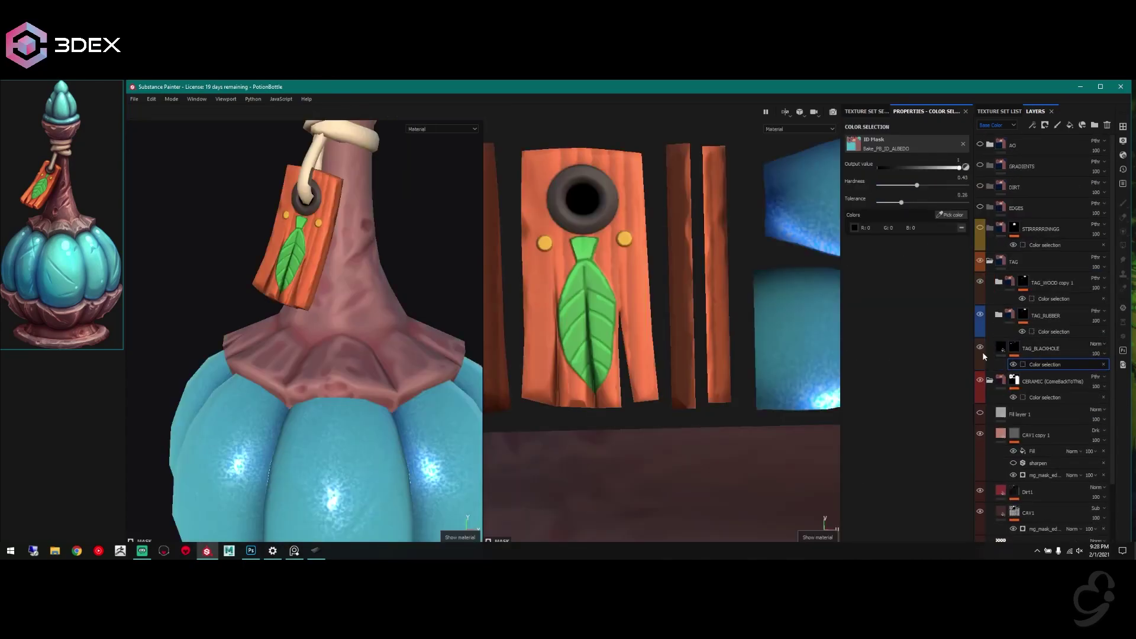
# Step: Add a TAG_RUBBER fill inside its folder and show the Roughness channel in the viewports
pyautogui.click(1000, 316)
pyautogui.click(1018, 348)
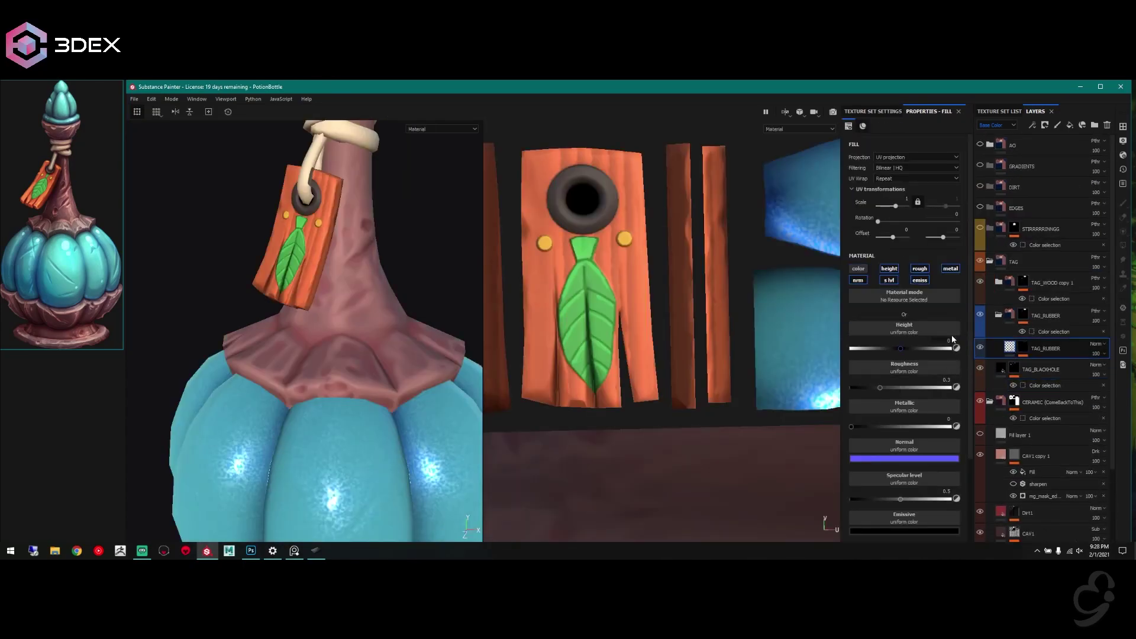
pyautogui.hotkey('ctrl', 'z')
pyautogui.click(441, 129)
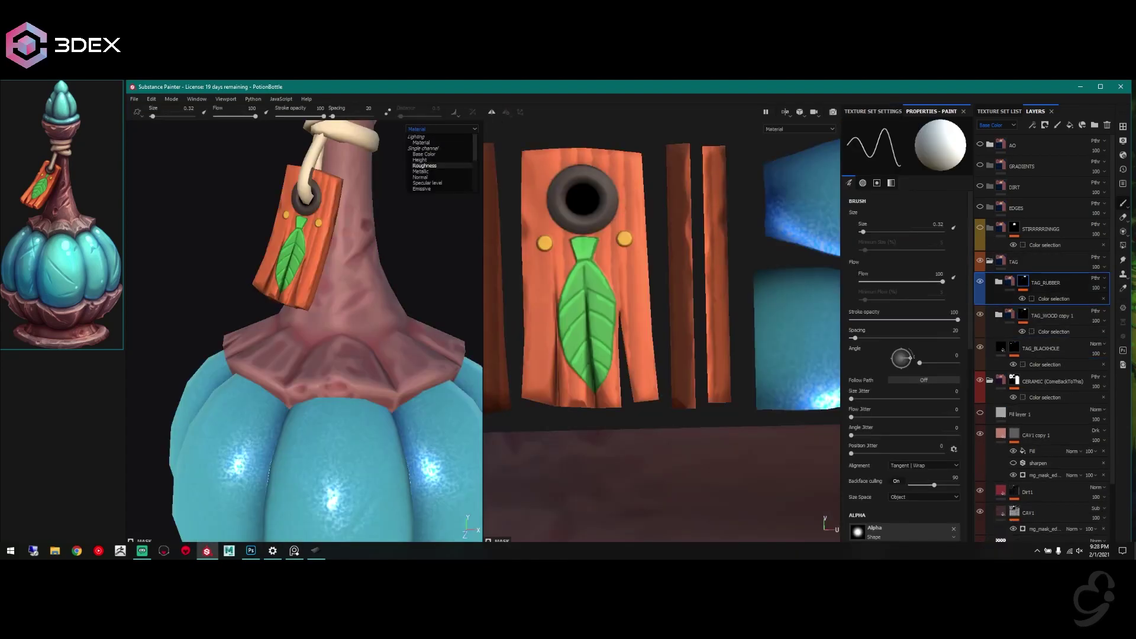
pyautogui.click(424, 165)
pyautogui.hotkey('ctrl', 'y')
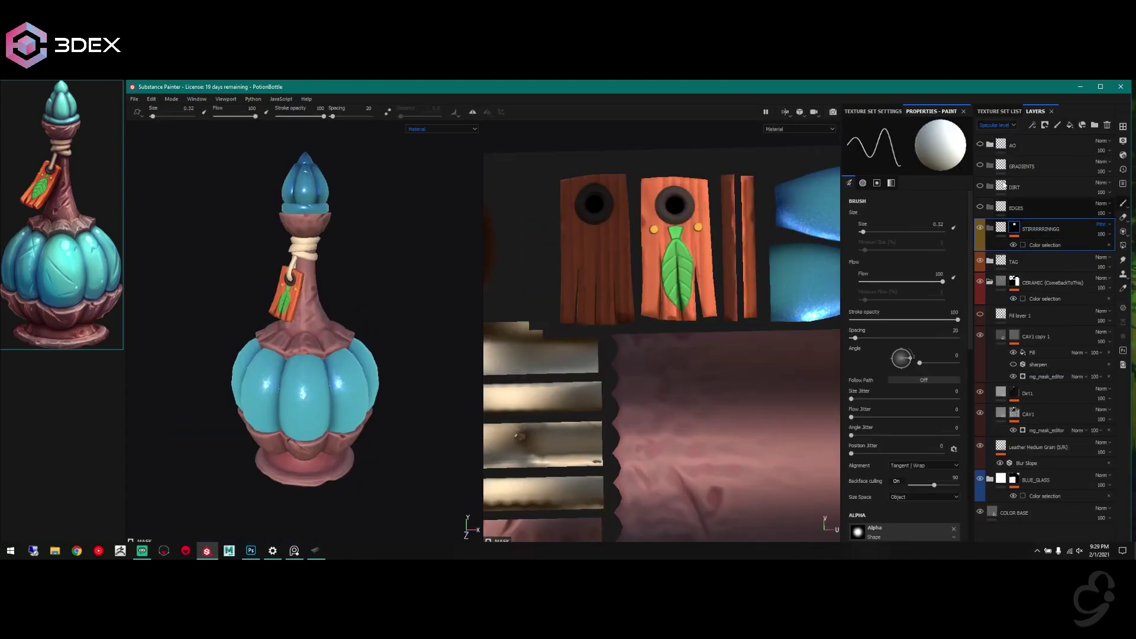
# Step: Add a fill layer above TAG with height, metallic, normal and emissive disabled
pyautogui.click(1070, 125)
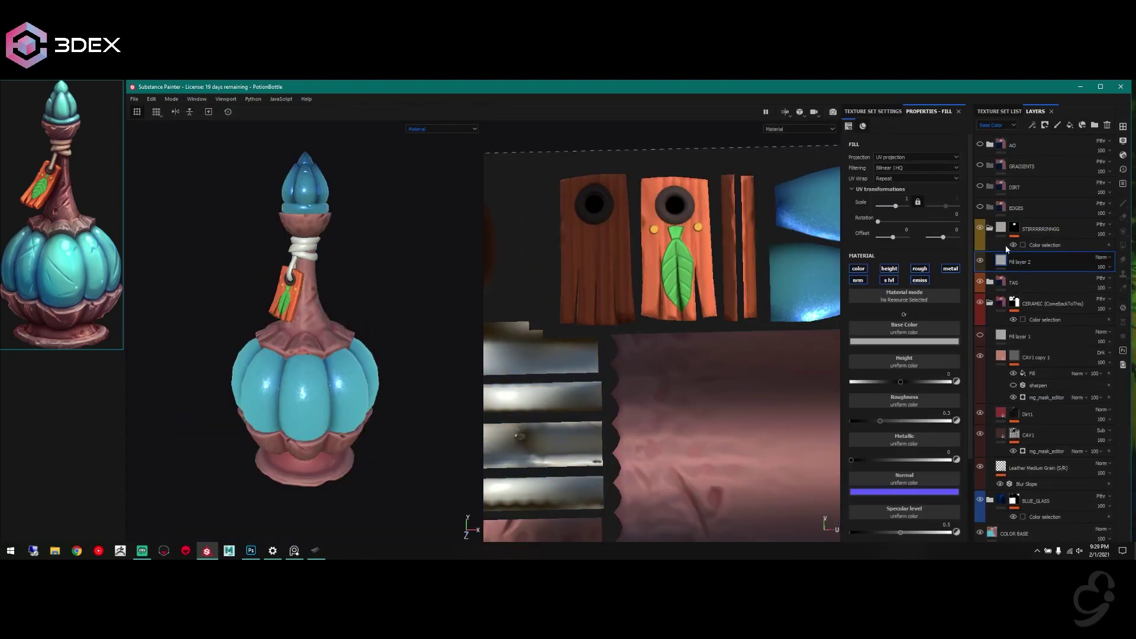
pyautogui.click(889, 268)
pyautogui.click(951, 268)
pyautogui.click(858, 280)
pyautogui.click(920, 280)
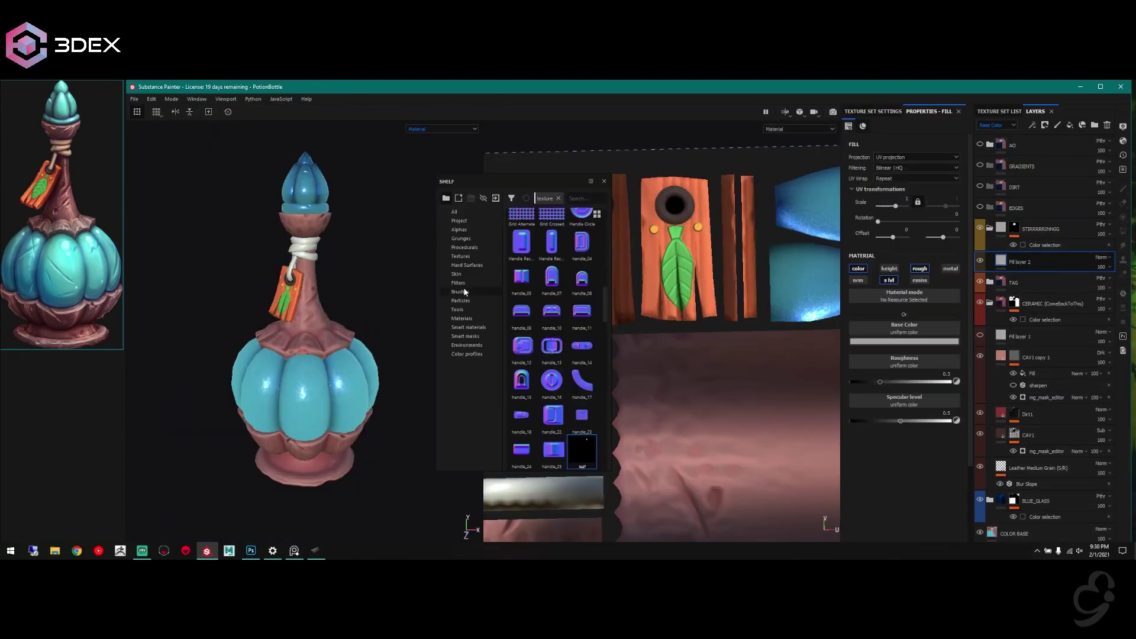
# Step: Apply the Fabric Baseball Hat material from the Shelf to the rope
pyautogui.scroll(-10, 575, 323)
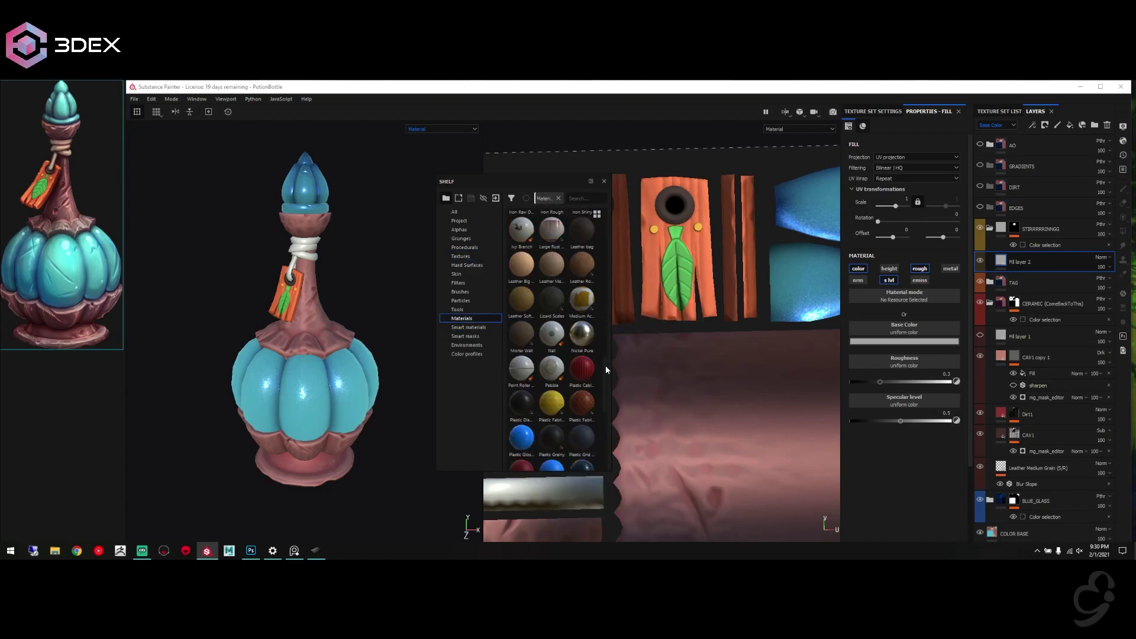
pyautogui.scroll(5, 606, 367)
pyautogui.moveTo(522, 275); pyautogui.dragTo(1042, 262)
pyautogui.scroll(3, 397, 297)
pyautogui.scroll(2, 397, 297)
pyautogui.scroll(-1, 1012, 473)
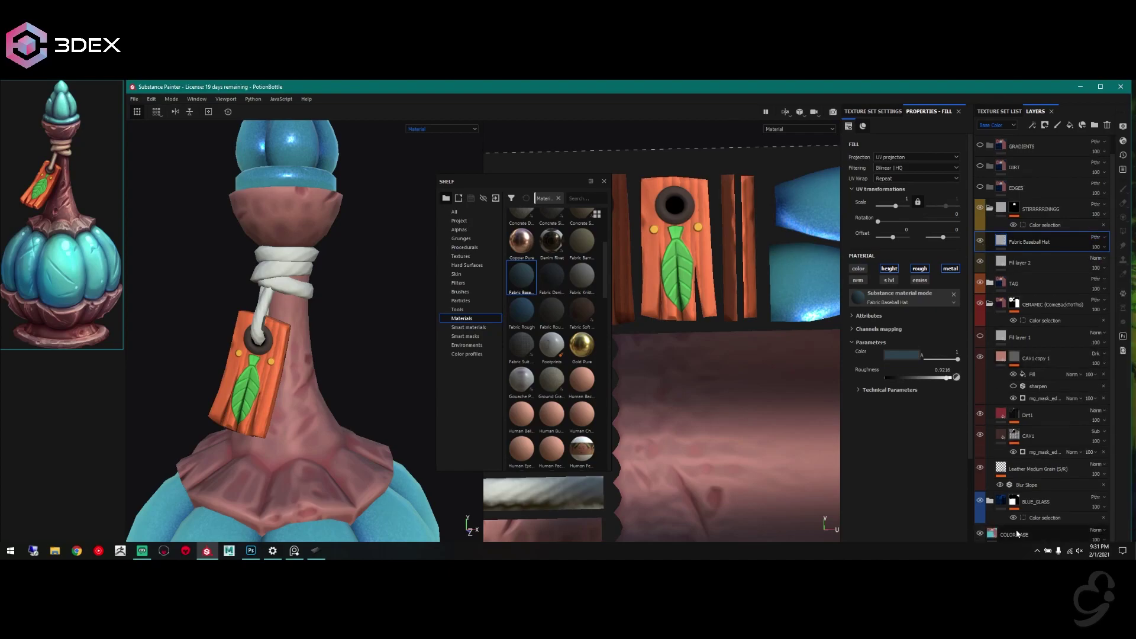
pyautogui.press('f')
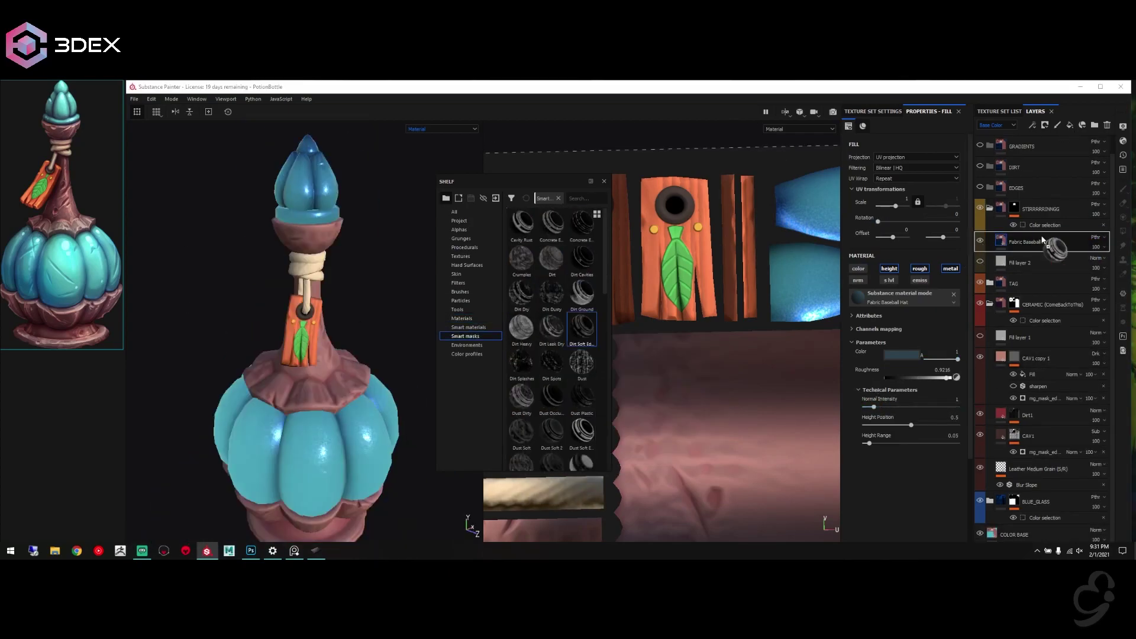
# Step: Add Fill layer 3 above Fabric Baseball Hat, without metallic, normal and emissive, in pure red
pyautogui.rightClick(1026, 241)
pyautogui.click(1048, 119)
pyautogui.click(950, 268)
pyautogui.click(858, 280)
pyautogui.click(920, 280)
pyautogui.click(904, 341)
pyautogui.click(943, 381)
# Step: Mask Fill layer 3 with an inverted curvature generator and reopen its base colour
pyautogui.moveTo(582, 328); pyautogui.dragTo(1036, 241)
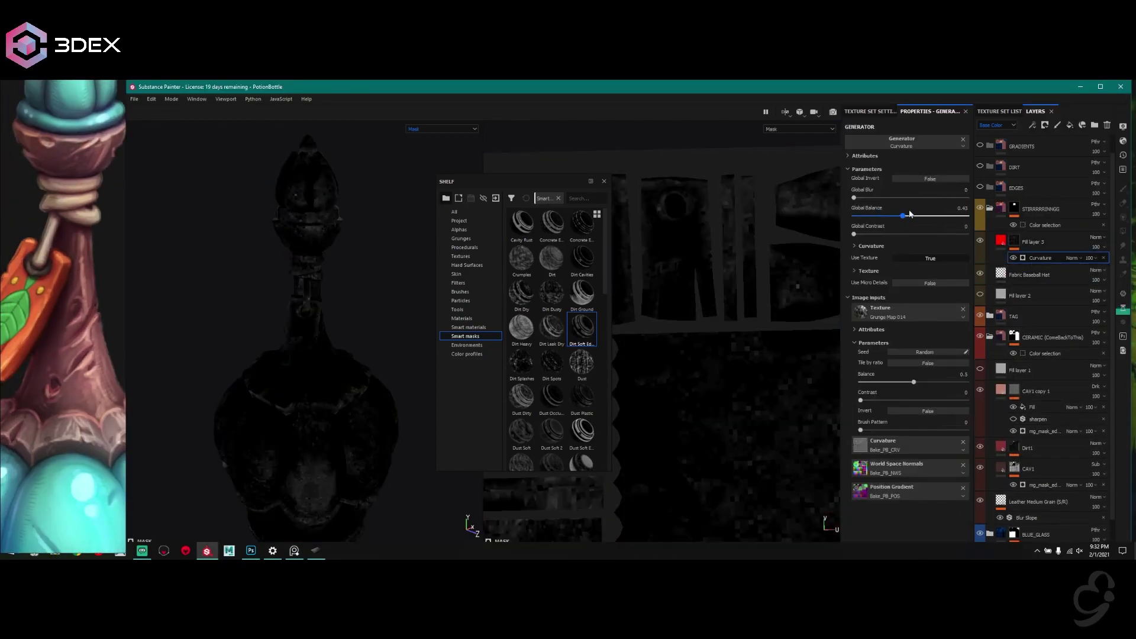
pyautogui.click(897, 234)
pyautogui.click(871, 245)
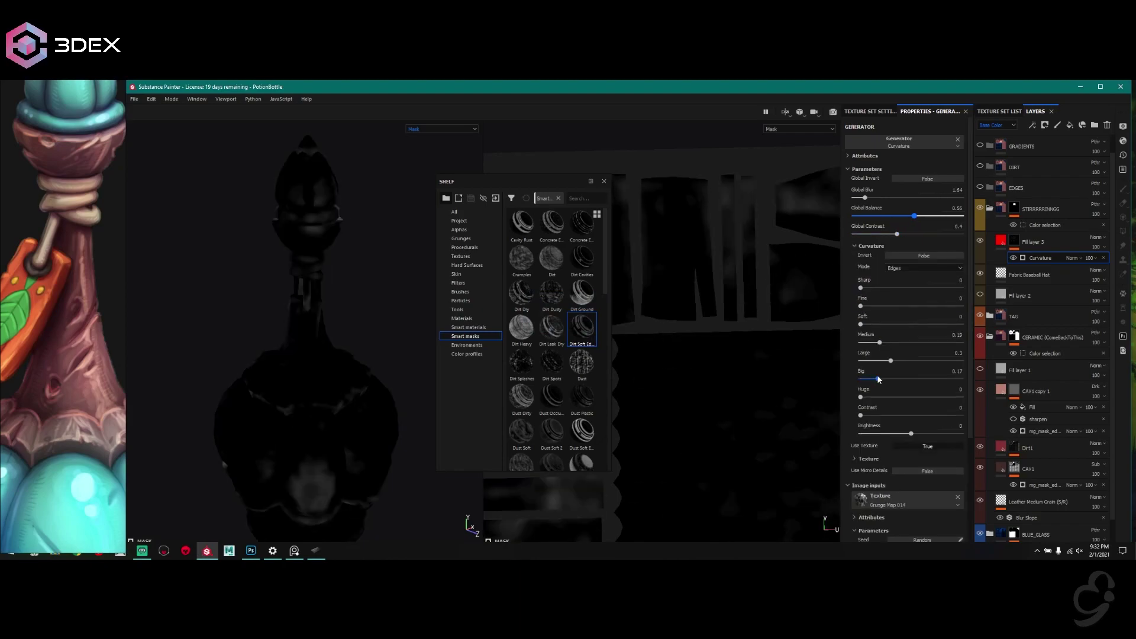
pyautogui.click(912, 183)
pyautogui.click(1014, 241)
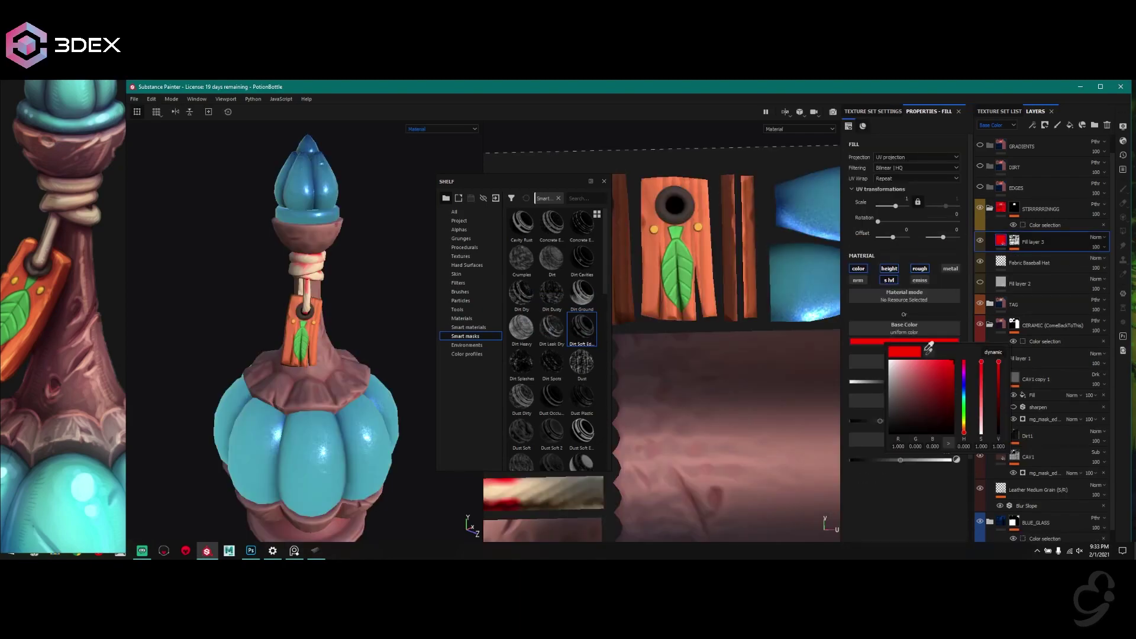
pyautogui.click(918, 345)
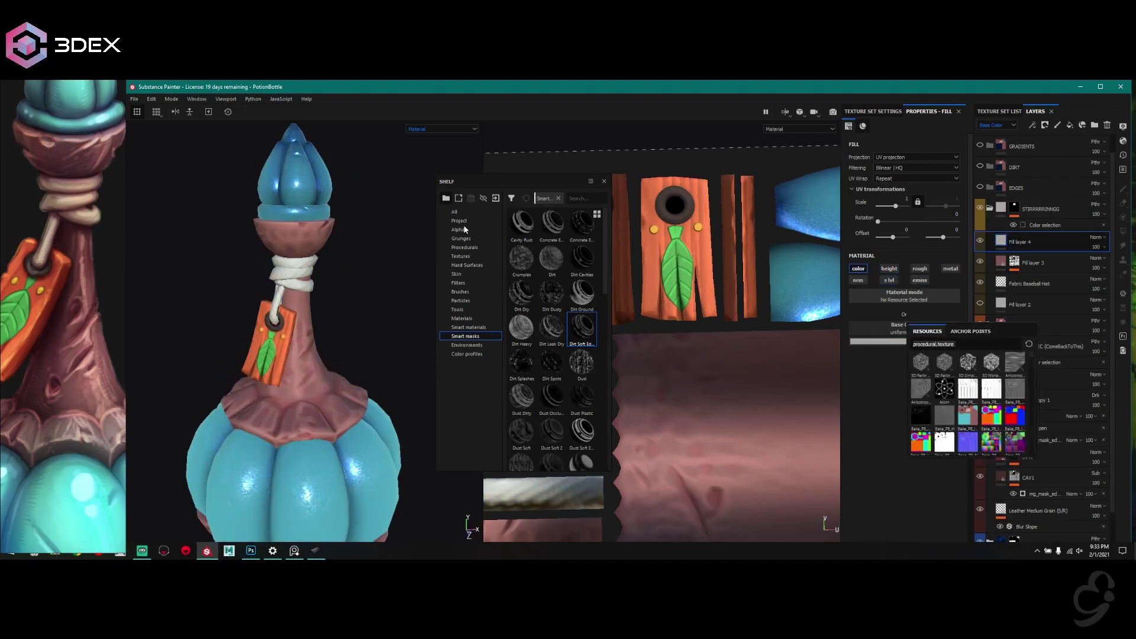
# Step: Give the layer a black mask using Bake_PB_CVX, plus Levels and a tuned Directional Blur
pyautogui.rightClick(1013, 240)
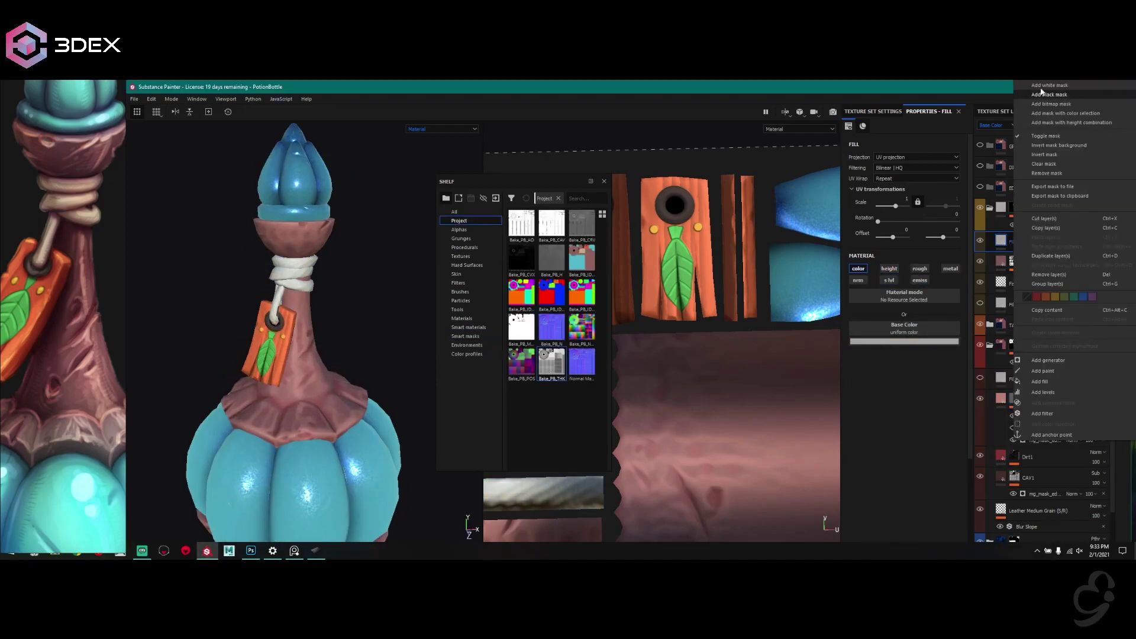
pyautogui.click(1045, 94)
pyautogui.keyDown('ctrl'); pyautogui.scroll(3, 551, 267); pyautogui.keyUp('ctrl')
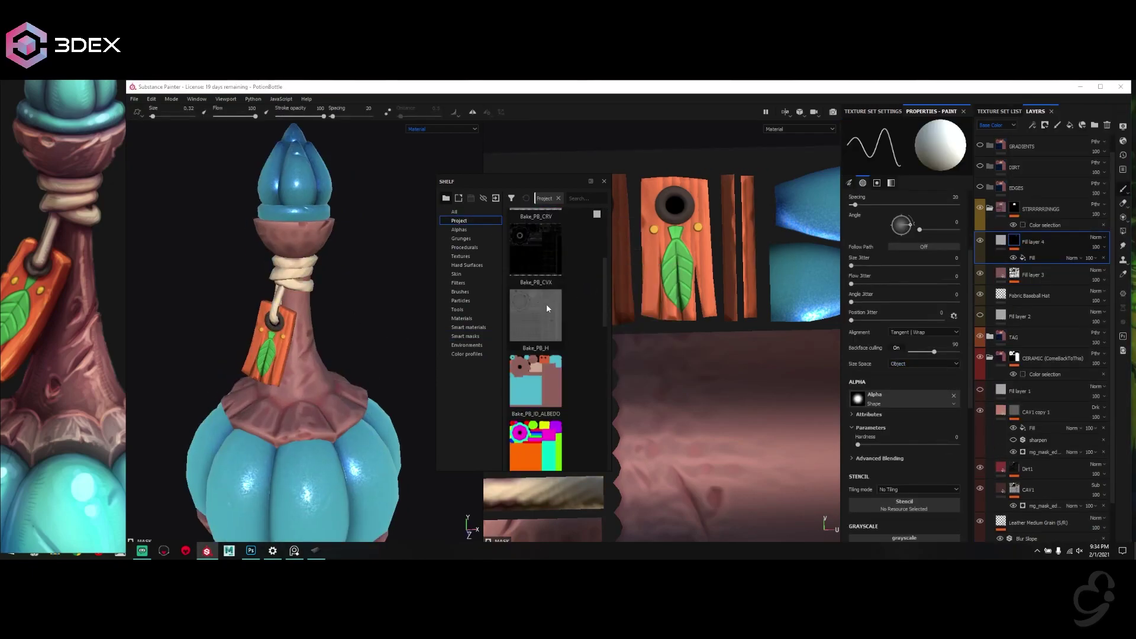
pyautogui.moveTo(536, 249); pyautogui.dragTo(913, 268)
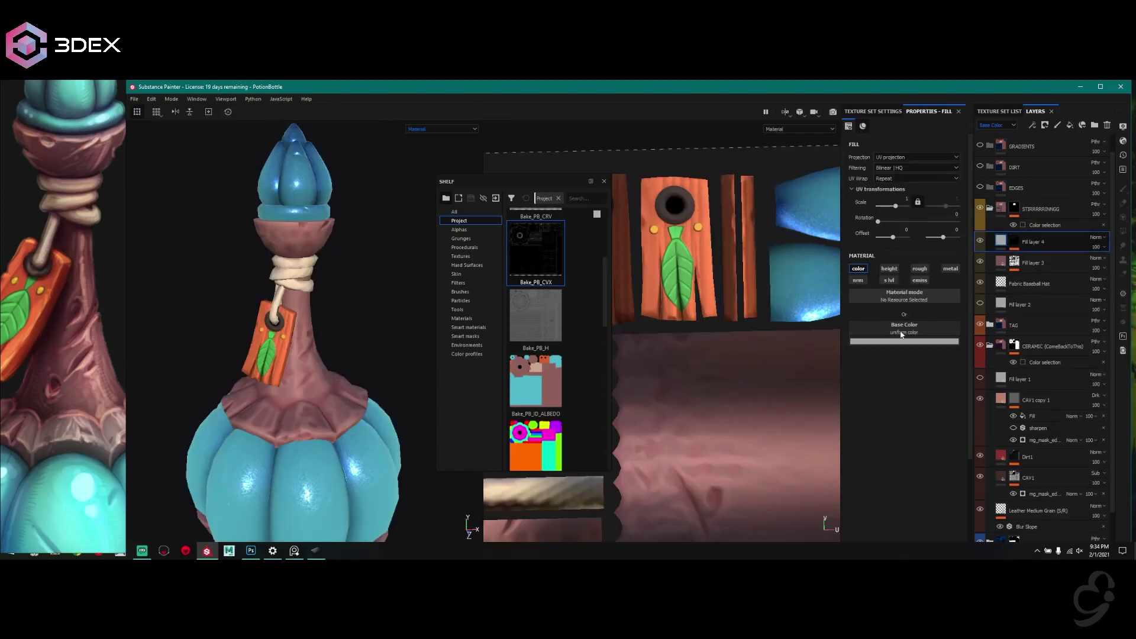
pyautogui.rightClick(904, 345)
pyautogui.click(941, 414)
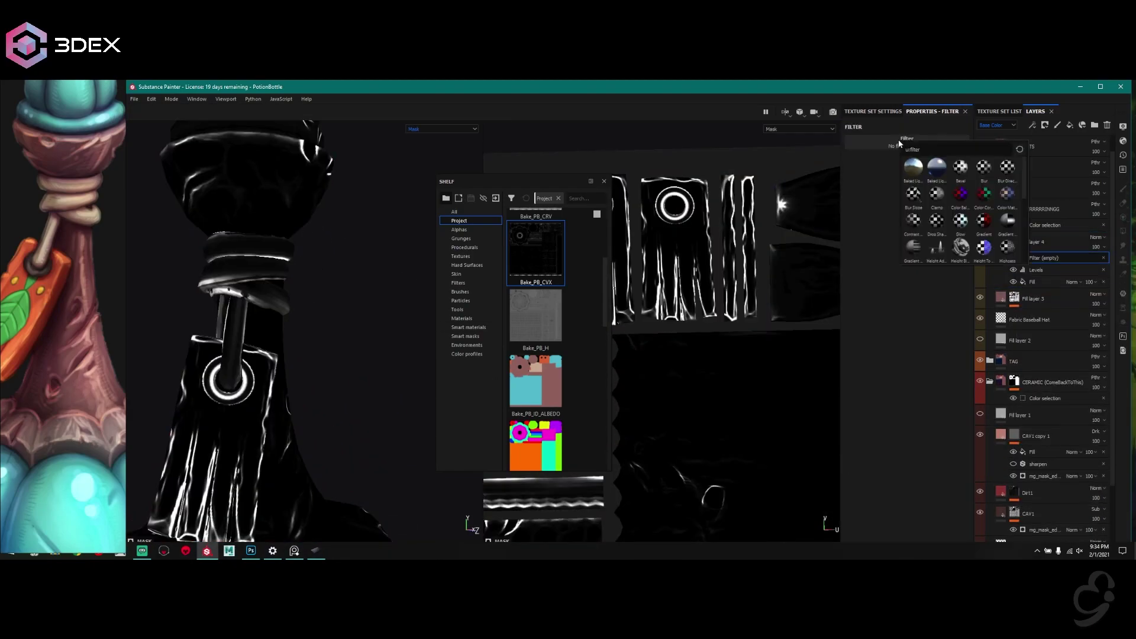
pyautogui.click(947, 178)
pyautogui.moveTo(895, 200); pyautogui.dragTo(898, 206)
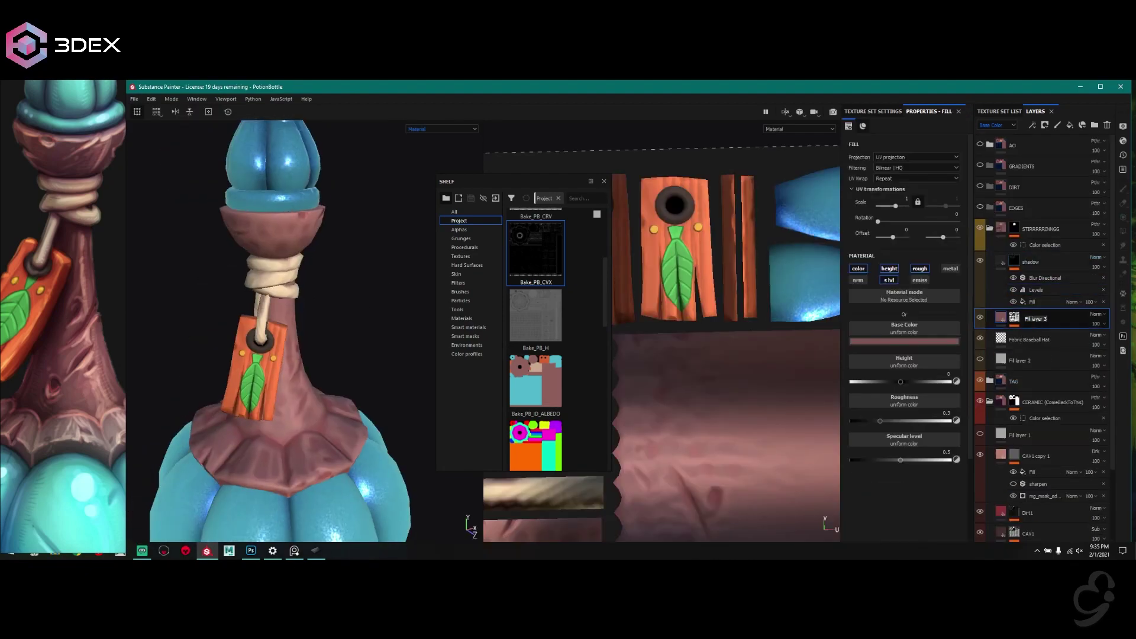
# Step: Move the light layer above shadow and add an HSL filter to Fill layer 3 with lightness 0.482
pyautogui.moveTo(1041, 259); pyautogui.dragTo(1041, 260)
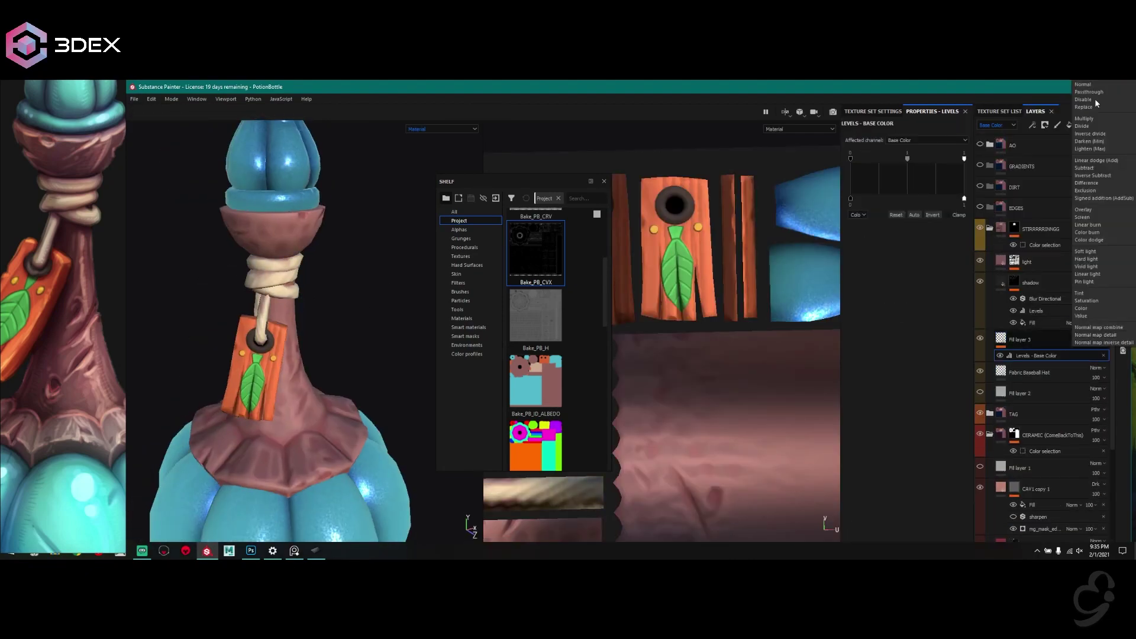
pyautogui.click(1060, 178)
pyautogui.moveTo(911, 258); pyautogui.dragTo(906, 261)
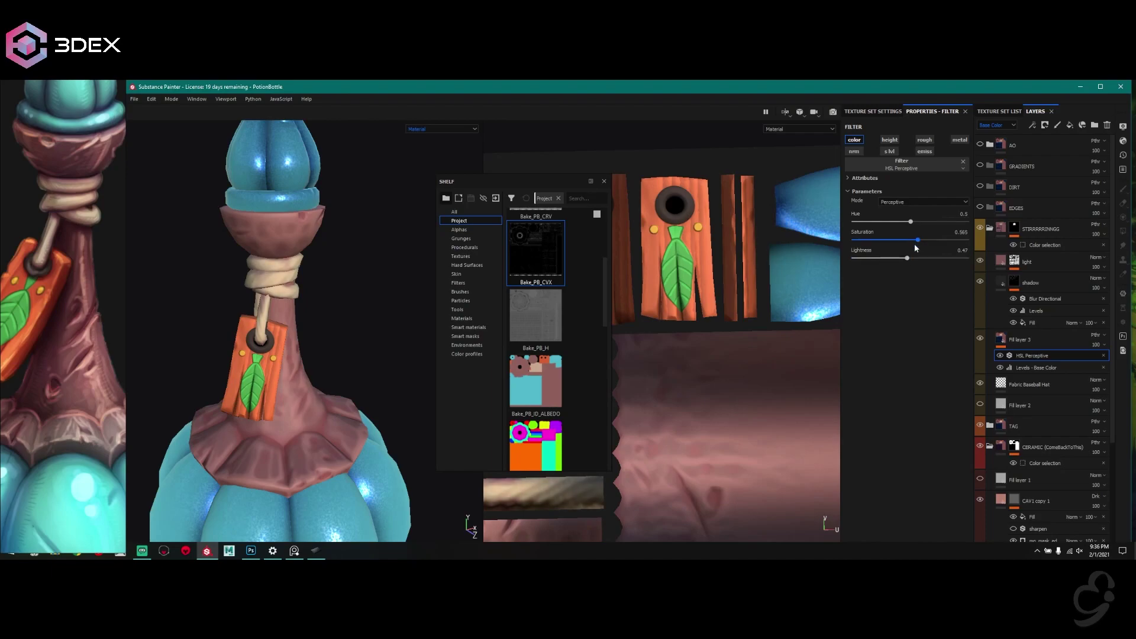
pyautogui.scroll(-5, 266, 331)
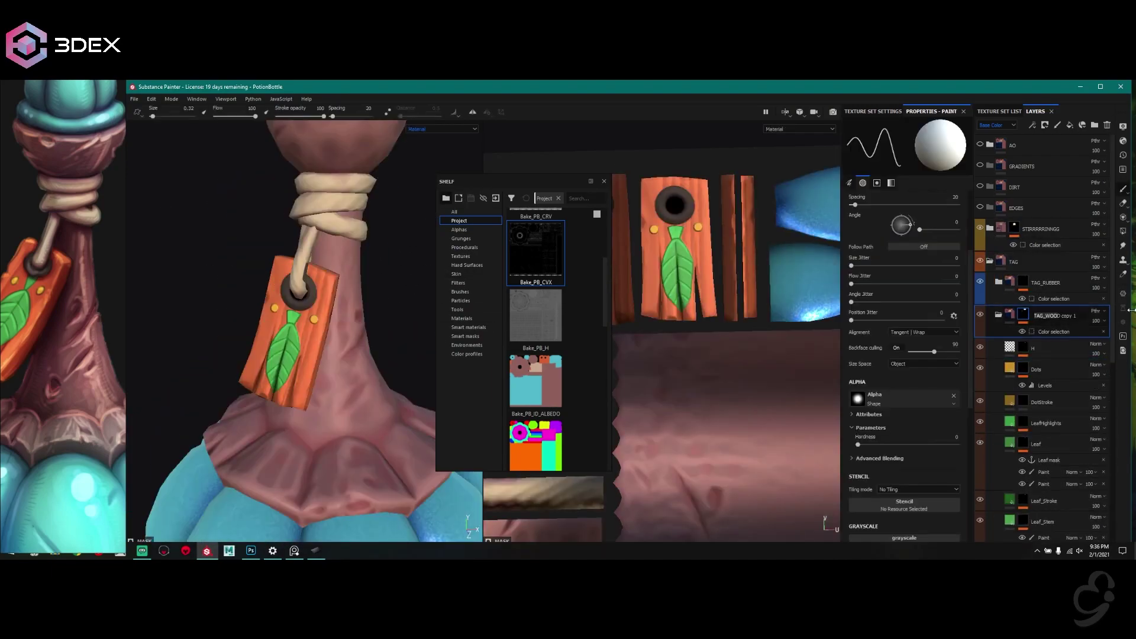
# Step: Hide the Dots layer and apply the Edges smart mask from the Shelf to Fill layer 4
pyautogui.click(1025, 373)
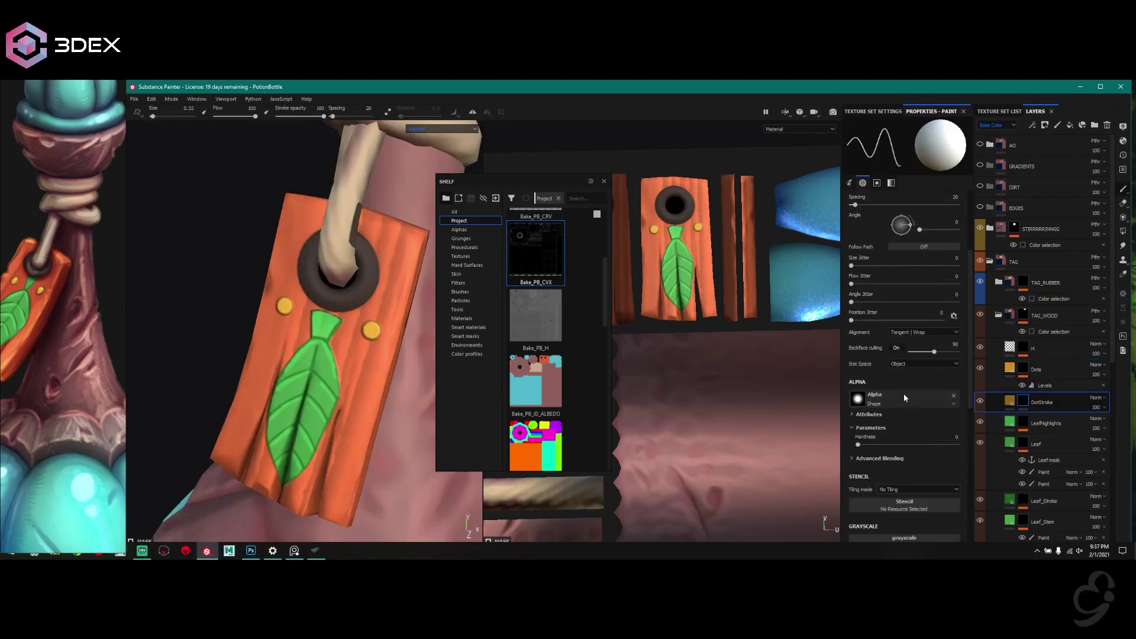
pyautogui.hotkey('ctrl', 'z')
pyautogui.hotkey('ctrl', 'z')
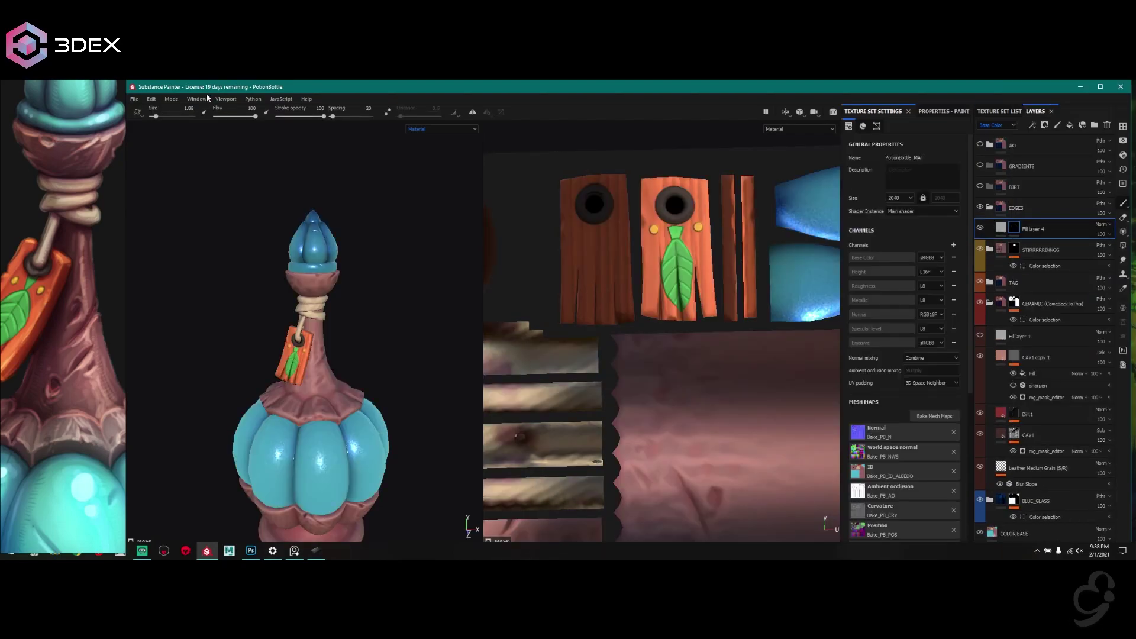
pyautogui.click(197, 99)
pyautogui.click(266, 177)
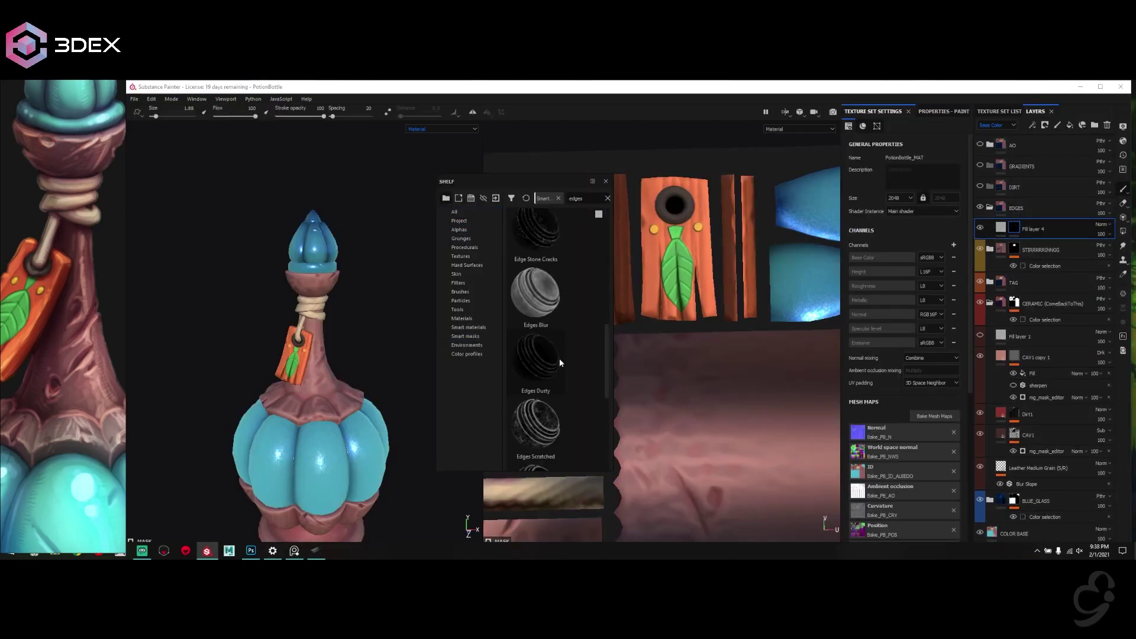
pyautogui.moveTo(558, 360); pyautogui.dragTo(1019, 232)
# Step: Make Fill layer 4's edge wear white and replace its mask's sharpen filter with Blur
pyautogui.click(1033, 229)
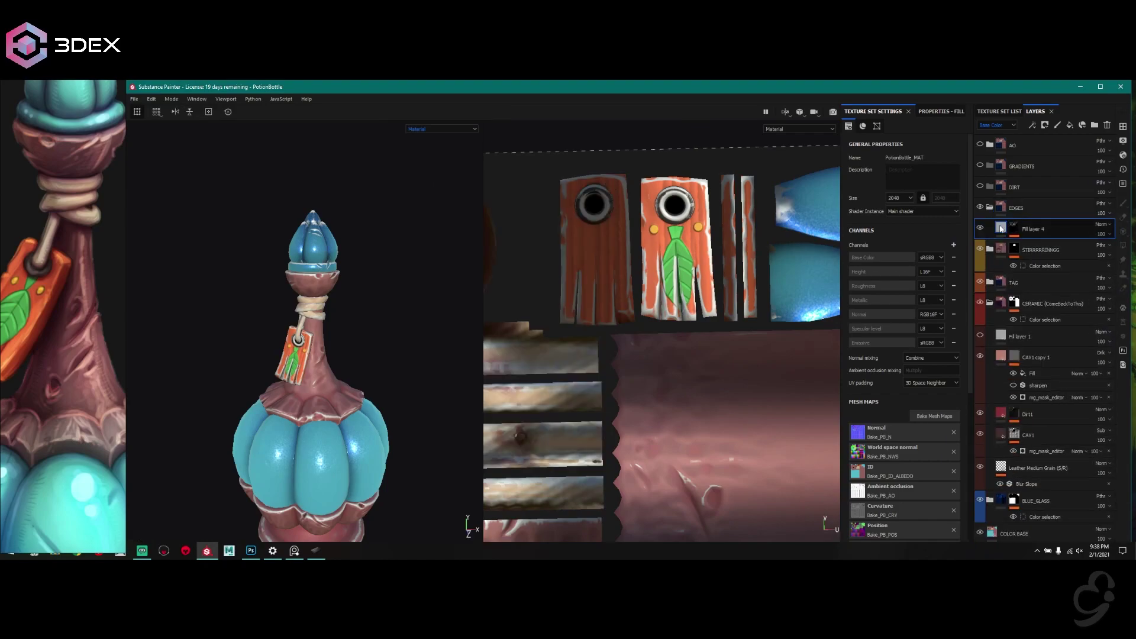
pyautogui.click(904, 342)
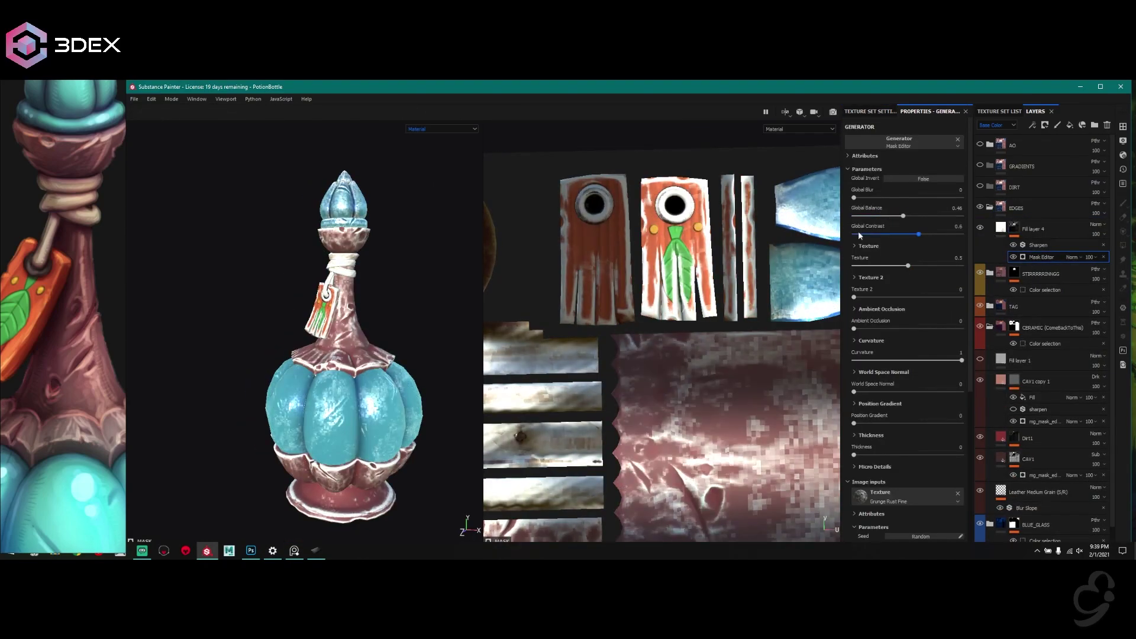
pyautogui.scroll(3, 379, 417)
pyautogui.click(1016, 228)
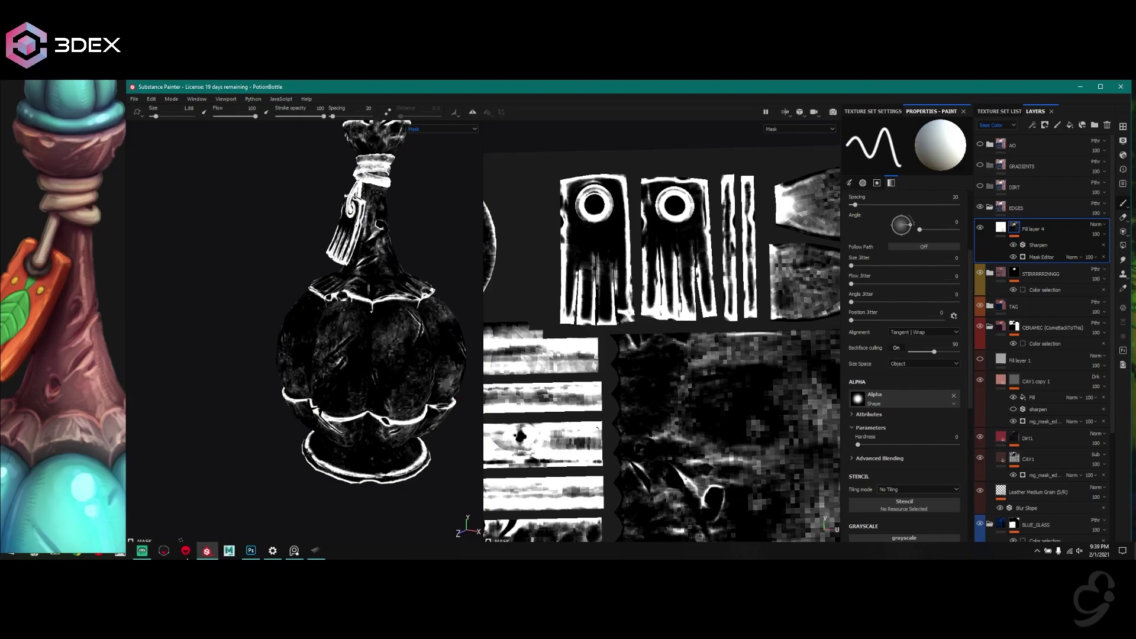
pyautogui.click(1036, 244)
pyautogui.click(902, 142)
pyautogui.click(906, 172)
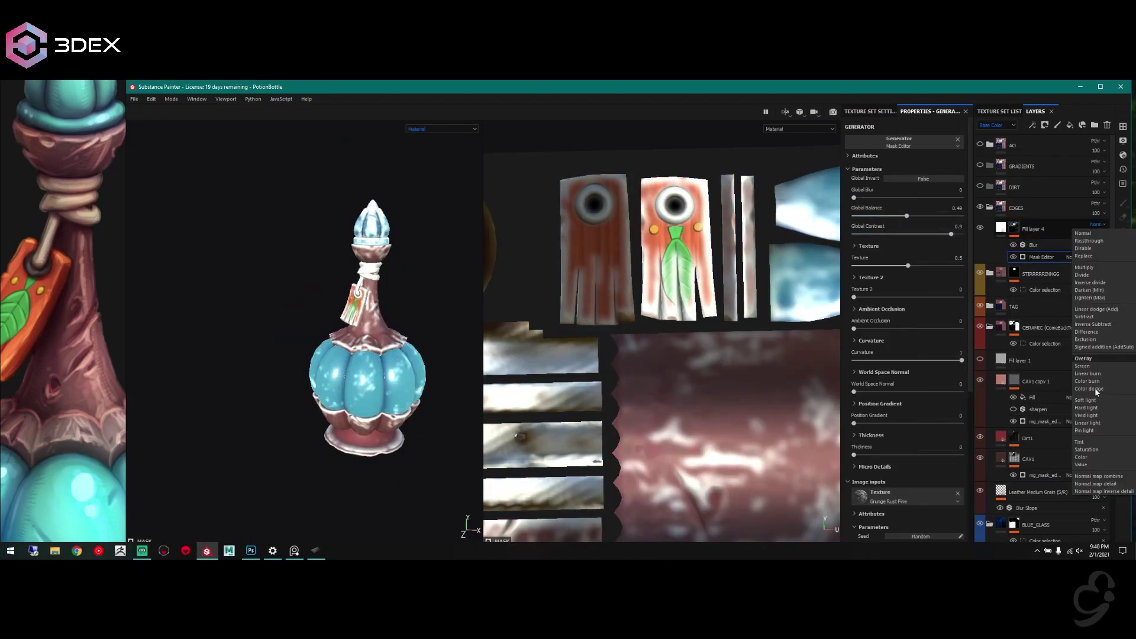
# Step: Add a Curvature generator to the MidCuts copy 1 mask and adjust its global balance
pyautogui.scroll(3, 307, 393)
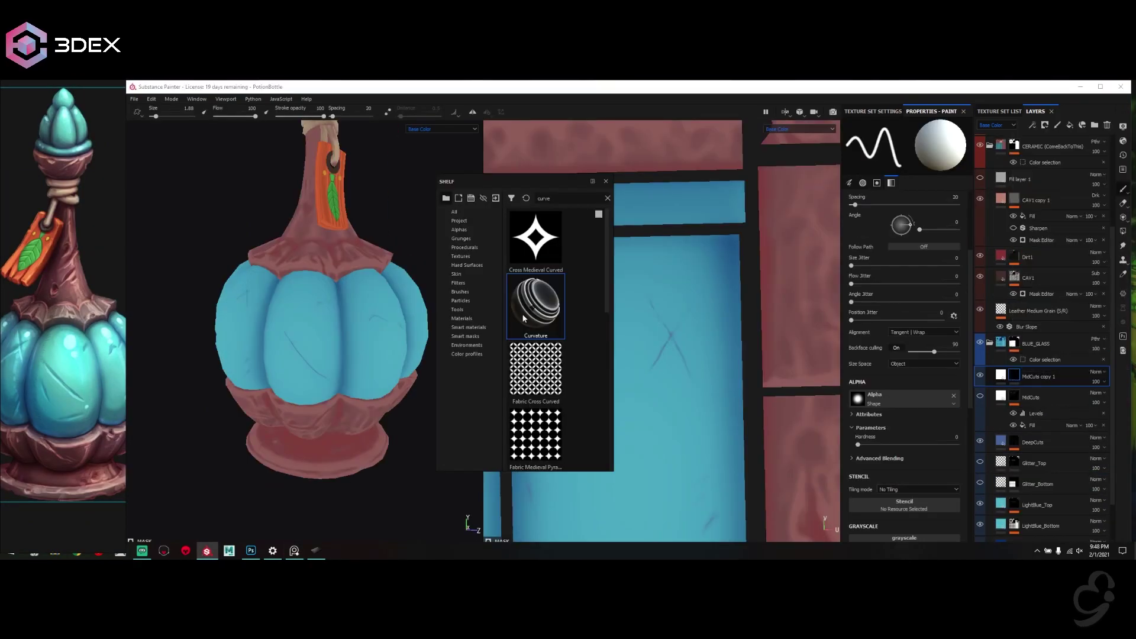
pyautogui.rightClick(1017, 375)
pyautogui.click(1053, 296)
pyautogui.moveTo(892, 215)
pyautogui.mouseDown()
pyautogui.moveTo(870, 216)
pyautogui.moveTo(900, 215)
pyautogui.mouseUp()
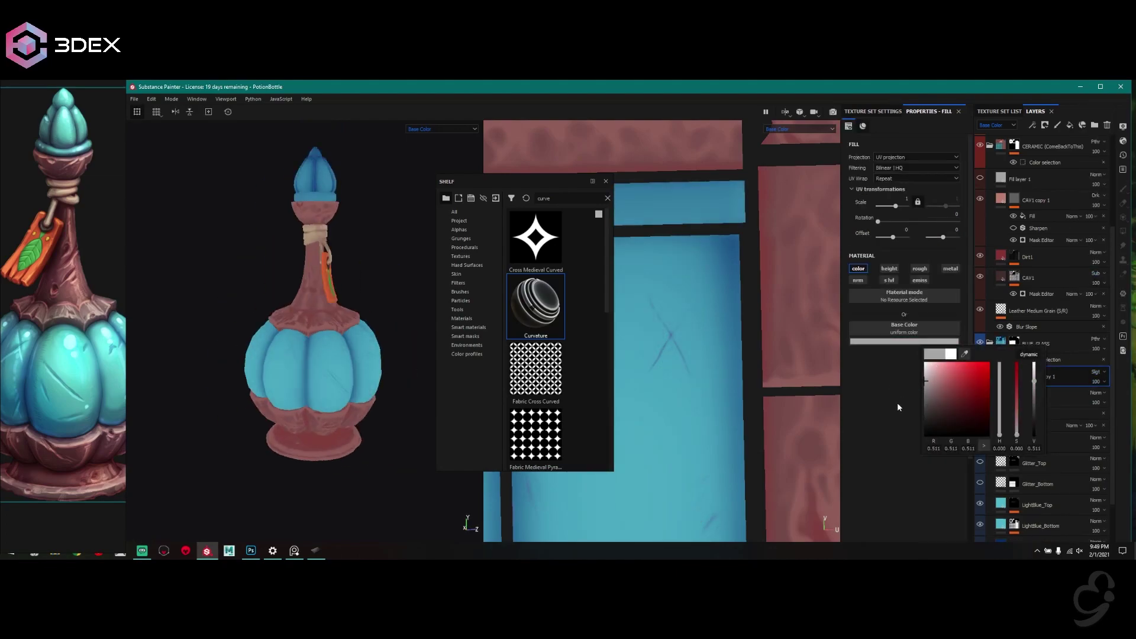
pyautogui.click(896, 396)
pyautogui.press('m')
# Step: Add a curvature generator to the MidCuts Bottom mask alongside its paint
pyautogui.press('1')
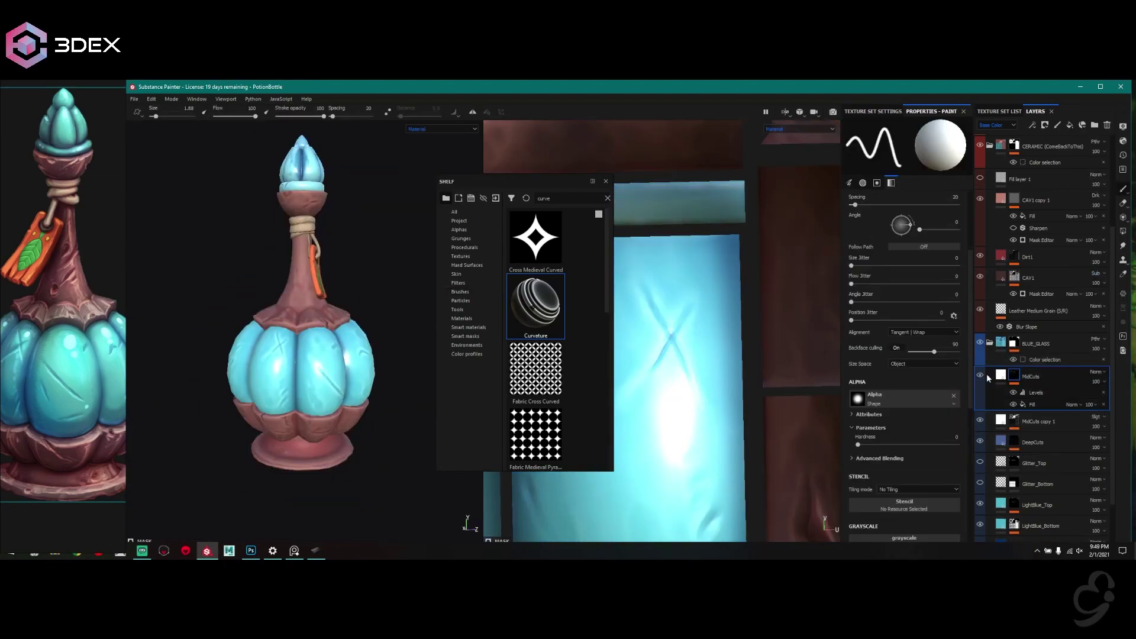
pyautogui.click(1046, 379)
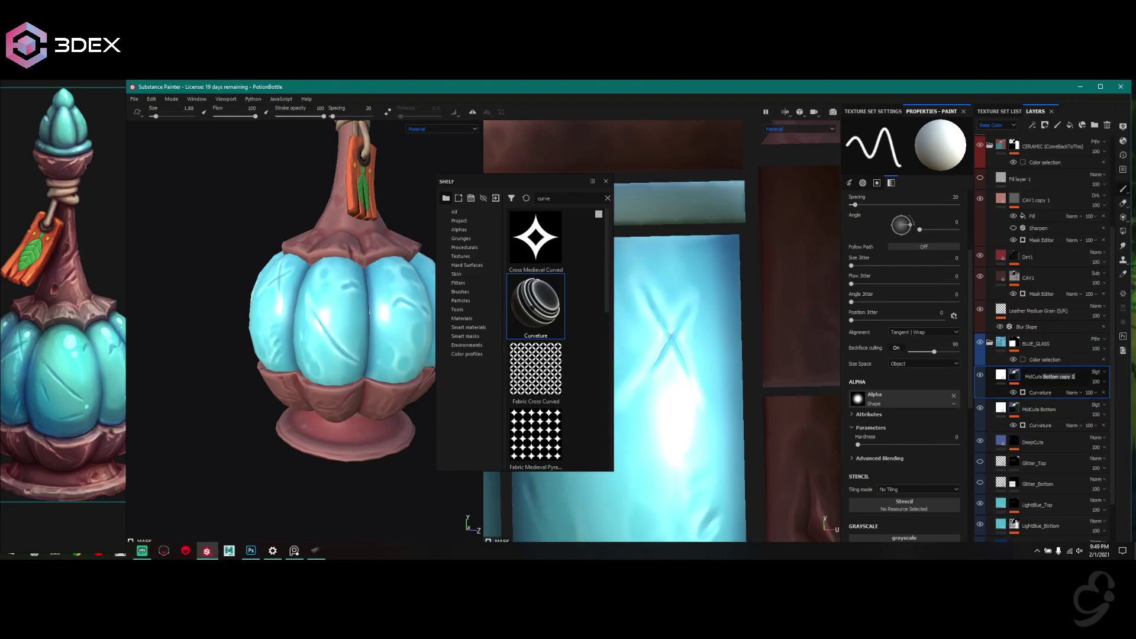
pyautogui.press('4')
pyautogui.keyDown('alt'); pyautogui.click(1015, 421); pyautogui.keyUp('alt')
pyautogui.rightClick(1017, 422)
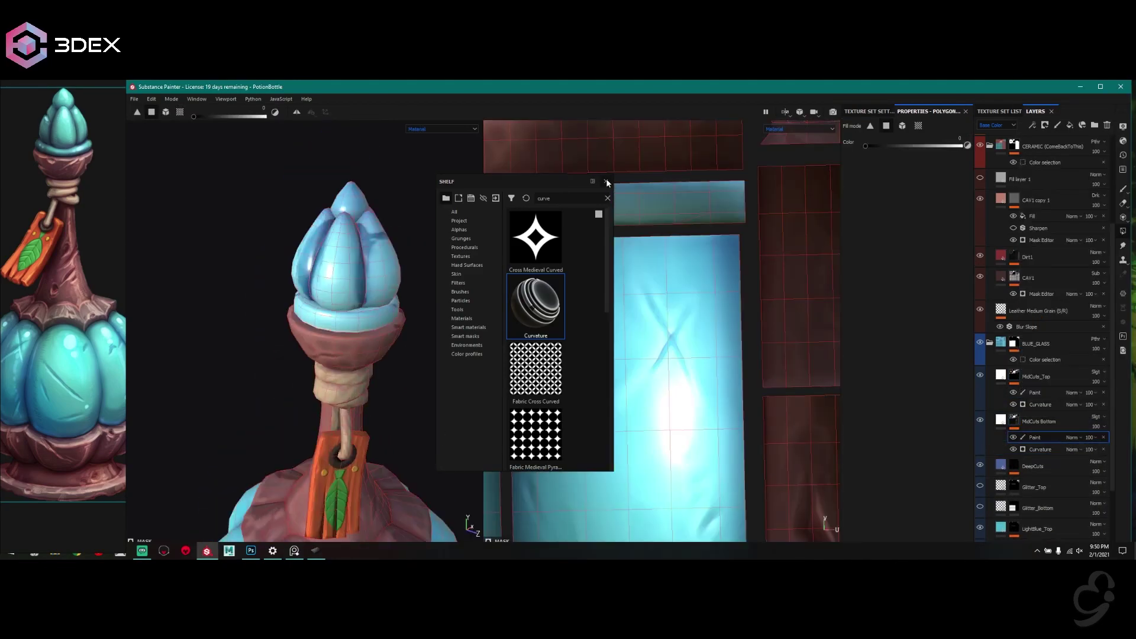
pyautogui.click(606, 182)
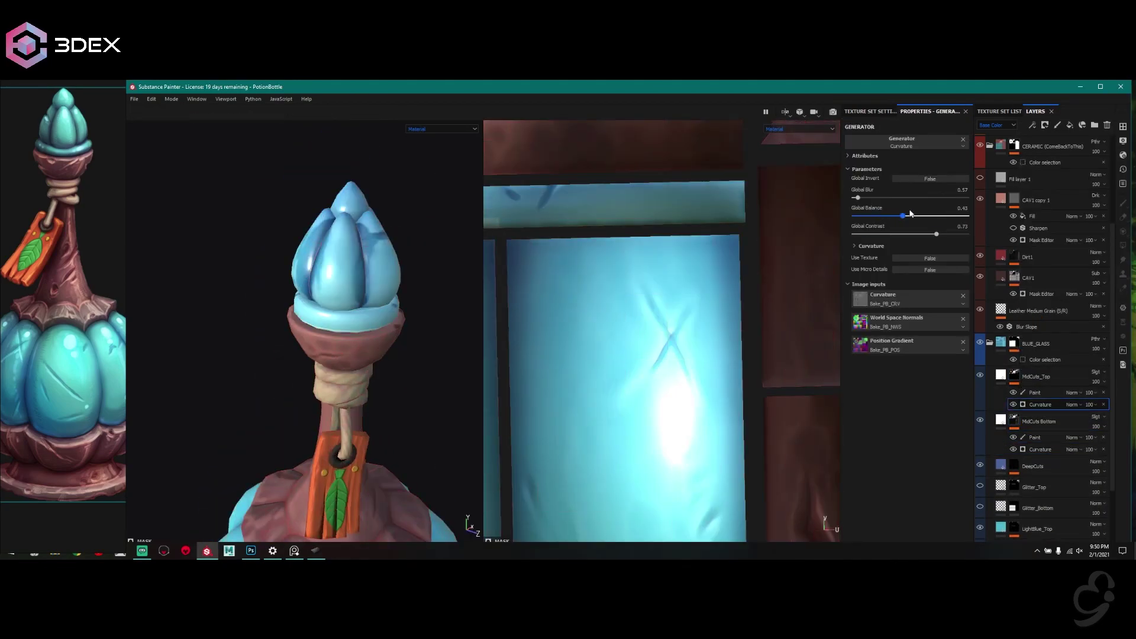
pyautogui.click(1054, 463)
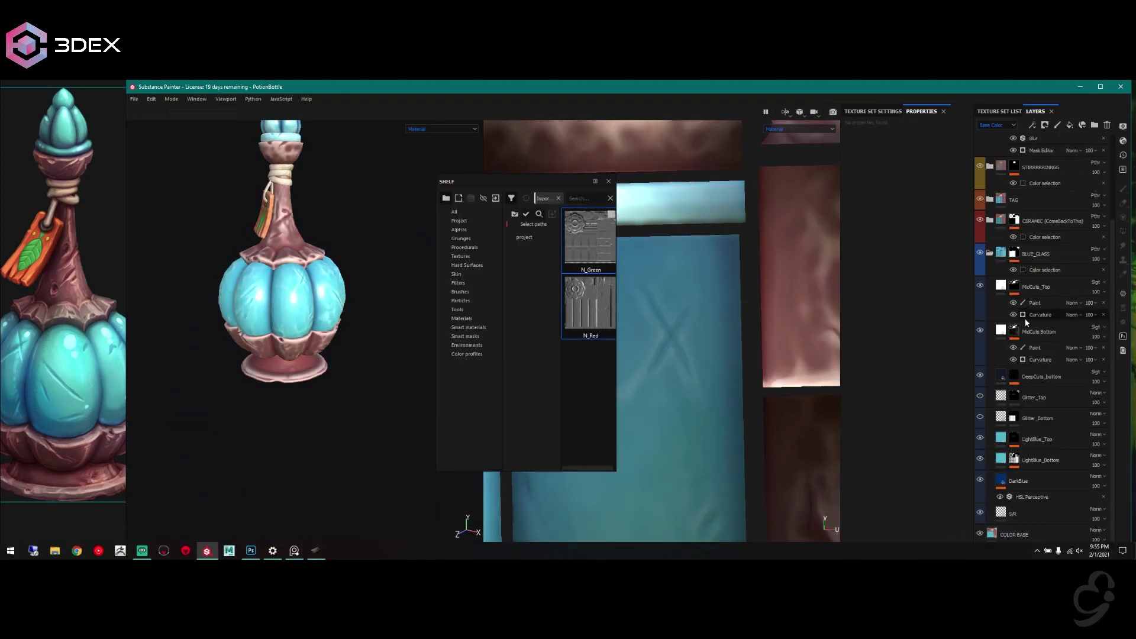
# Step: Move the bottom cut copies above CAV1 copy 1 and lower the deep-cut copy's opacity to 30
pyautogui.click(1004, 376)
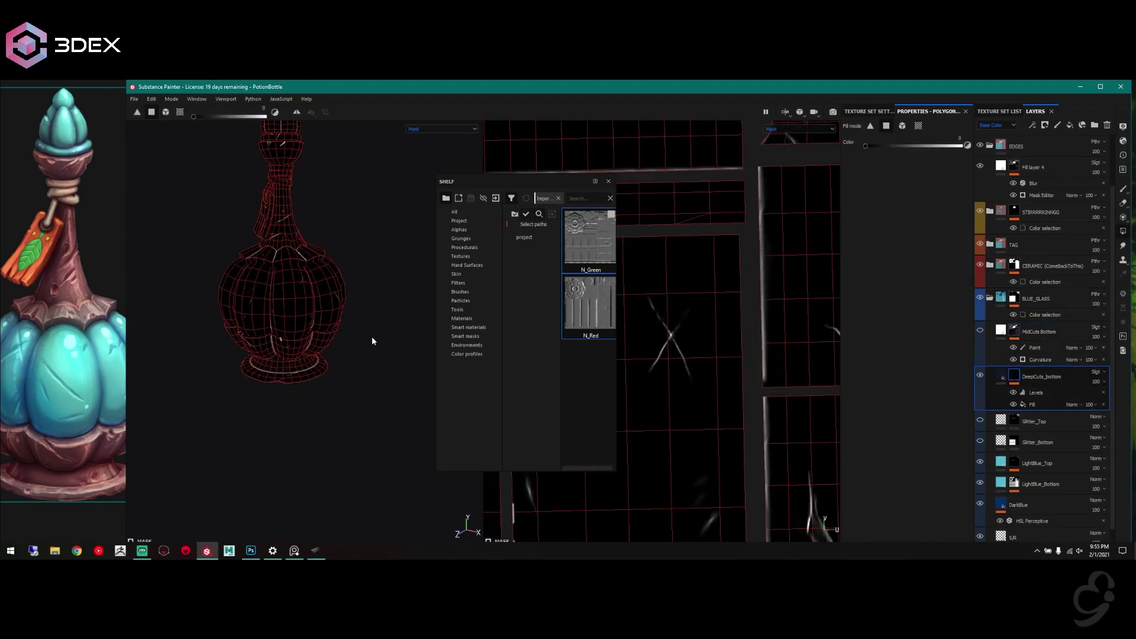
pyautogui.click(989, 146)
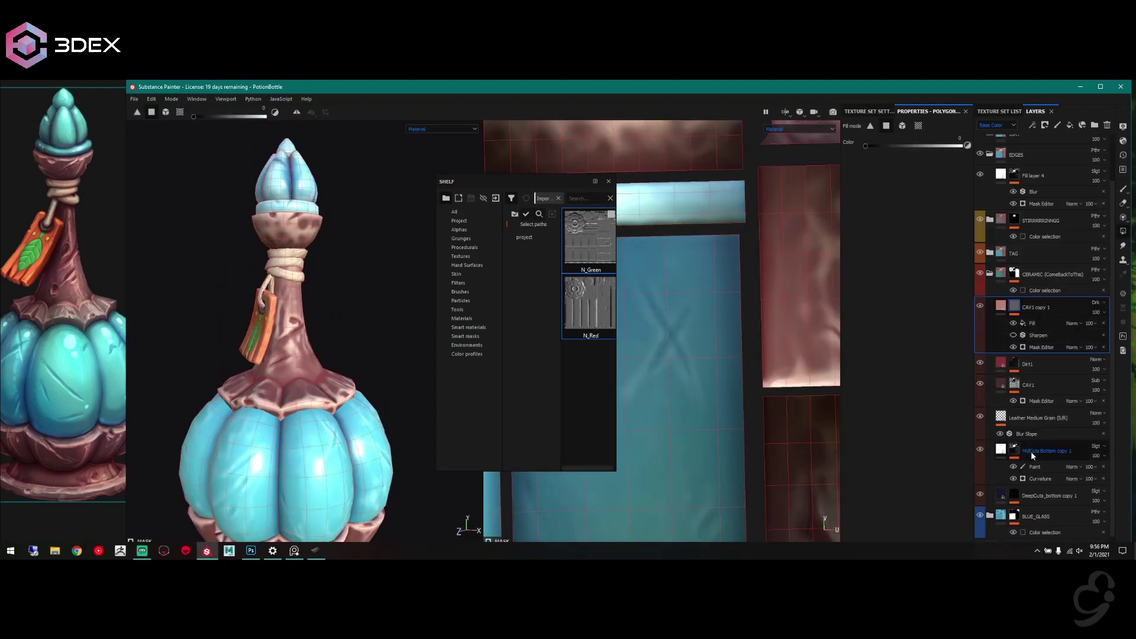
pyautogui.moveTo(1031, 451); pyautogui.dragTo(1003, 328)
pyautogui.moveTo(1116, 374); pyautogui.dragTo(1118, 374)
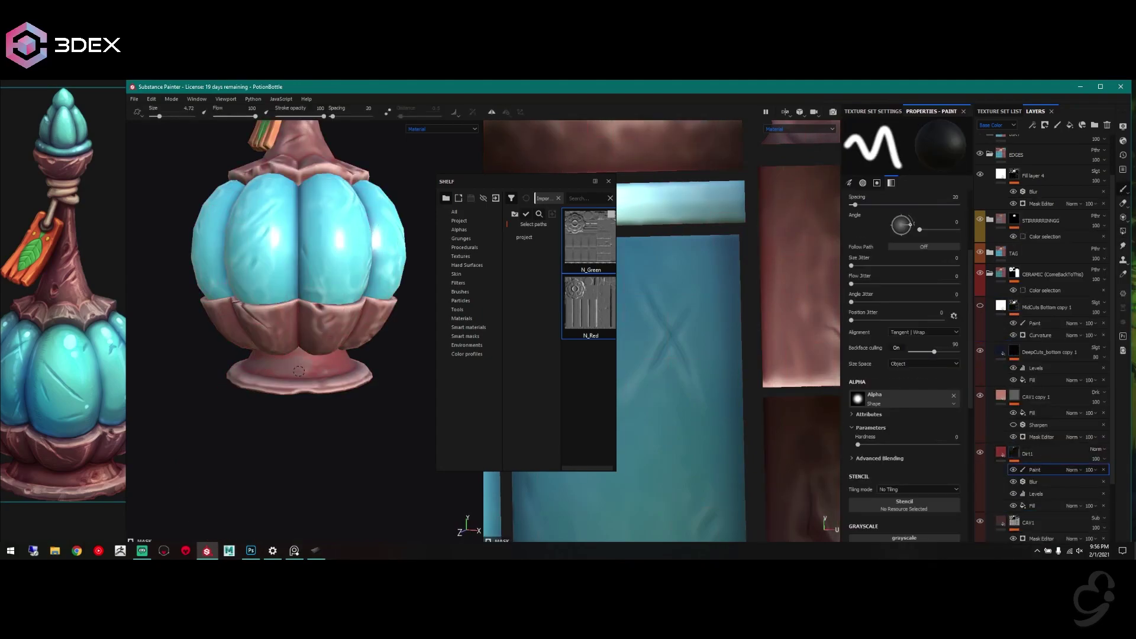
# Step: Recolour MidCuts Bottom copy 1 in the CERAMIC group mauve
pyautogui.keyDown('alt'); pyautogui.moveTo(314, 372); pyautogui.dragTo(305, 349); pyautogui.keyUp('alt')
pyautogui.keyDown('shift'); pyautogui.moveTo(305, 349); pyautogui.dragTo(296, 329, button='right'); pyautogui.keyUp('shift')
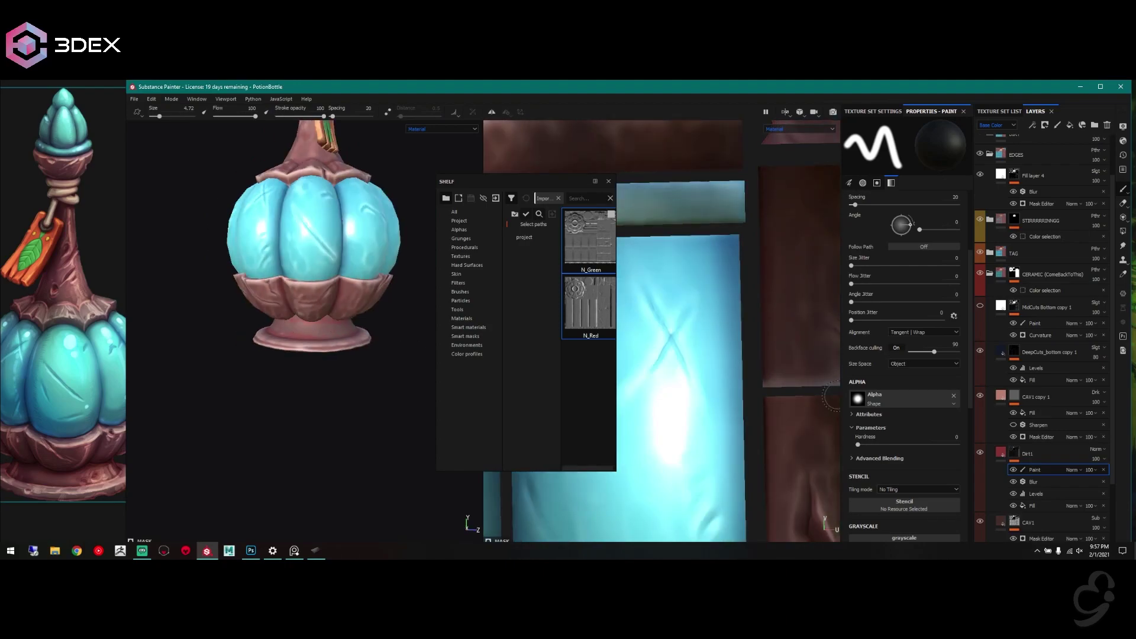
pyautogui.keyDown('alt'); pyautogui.moveTo(373, 409); pyautogui.dragTo(346, 390); pyautogui.keyUp('alt')
pyautogui.scroll(-2, 980, 248)
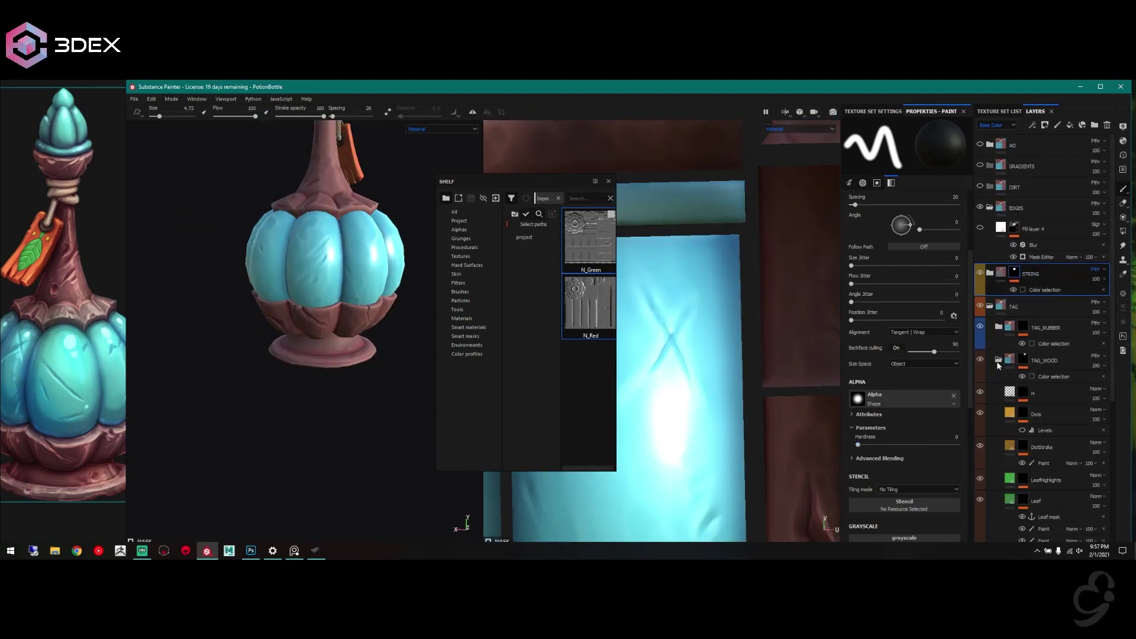
pyautogui.click(990, 307)
pyautogui.click(990, 328)
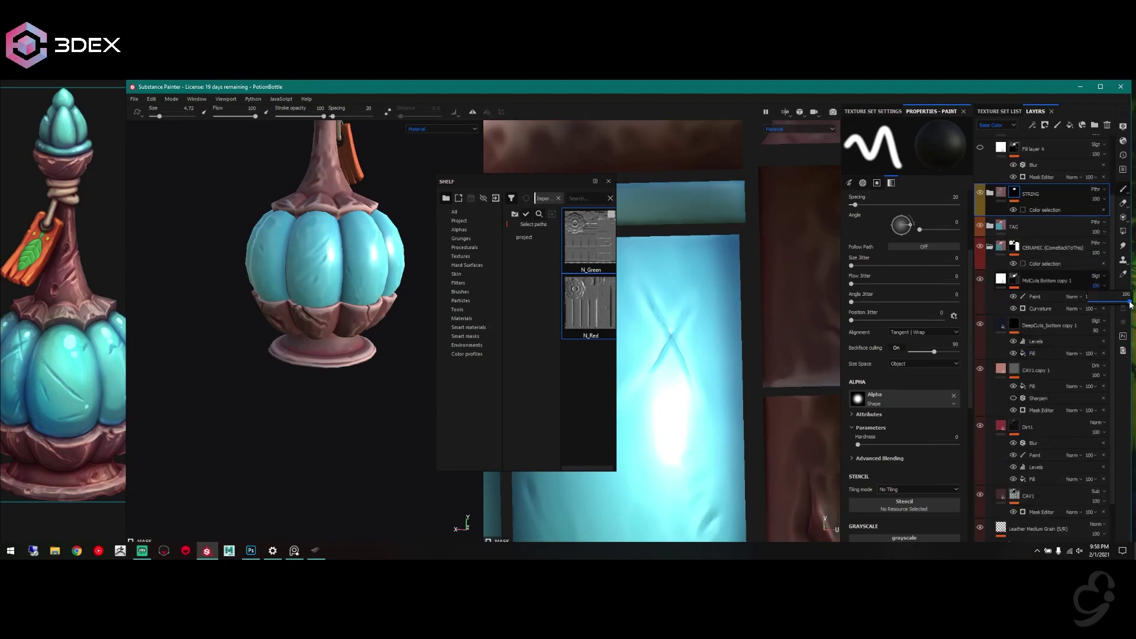
pyautogui.click(1042, 281)
pyautogui.click(904, 342)
pyautogui.click(66, 441)
pyautogui.click(1035, 346)
# Step: Change DeepCuts_bottom copy 1's colour to dark green
pyautogui.click(905, 342)
pyautogui.click(306, 410)
pyautogui.press('f')
pyautogui.click(986, 325)
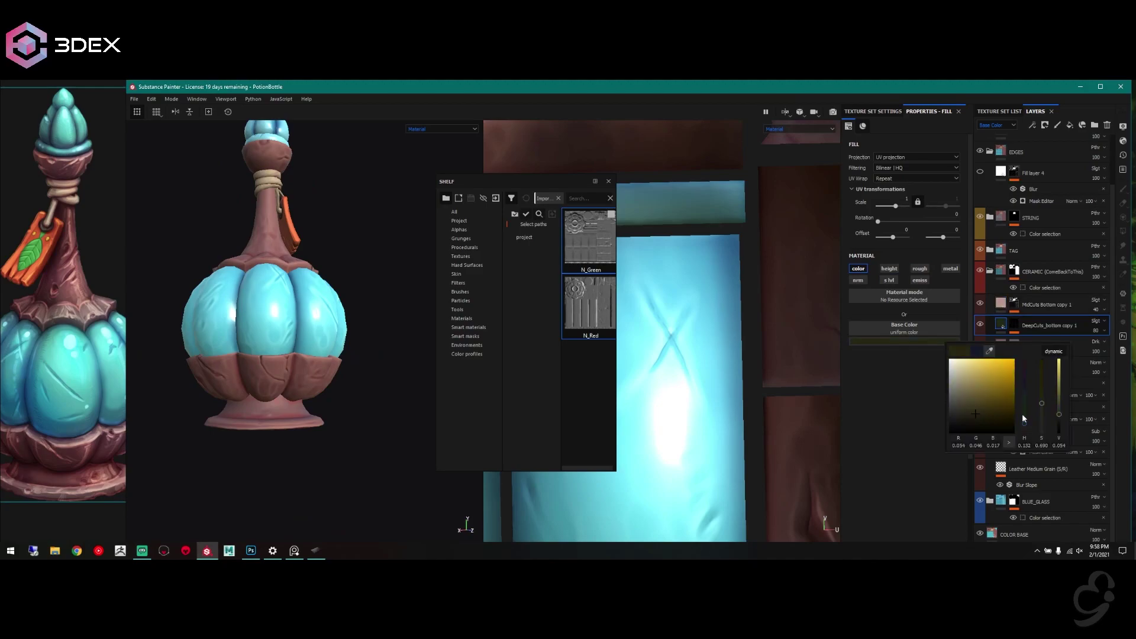
pyautogui.click(1024, 402)
# Step: Ready MidCuts Bottom copy 1's mask paint with brush size 1.37 and add Fill layer 5 above it
pyautogui.scroll(5, 312, 343)
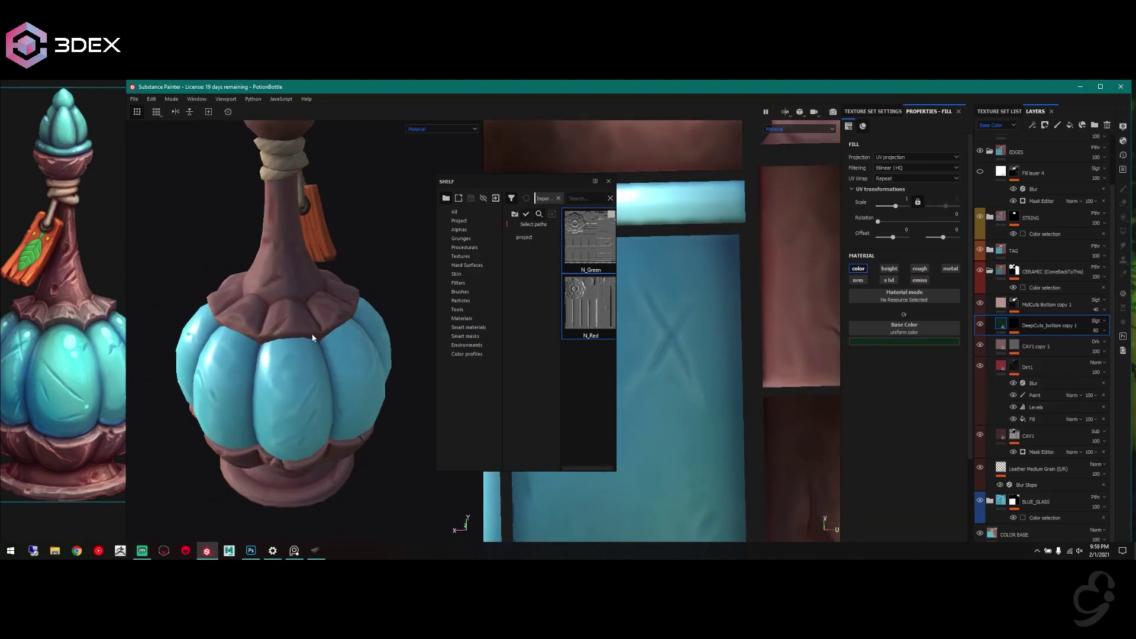
pyautogui.click(1014, 304)
pyautogui.click(1024, 333)
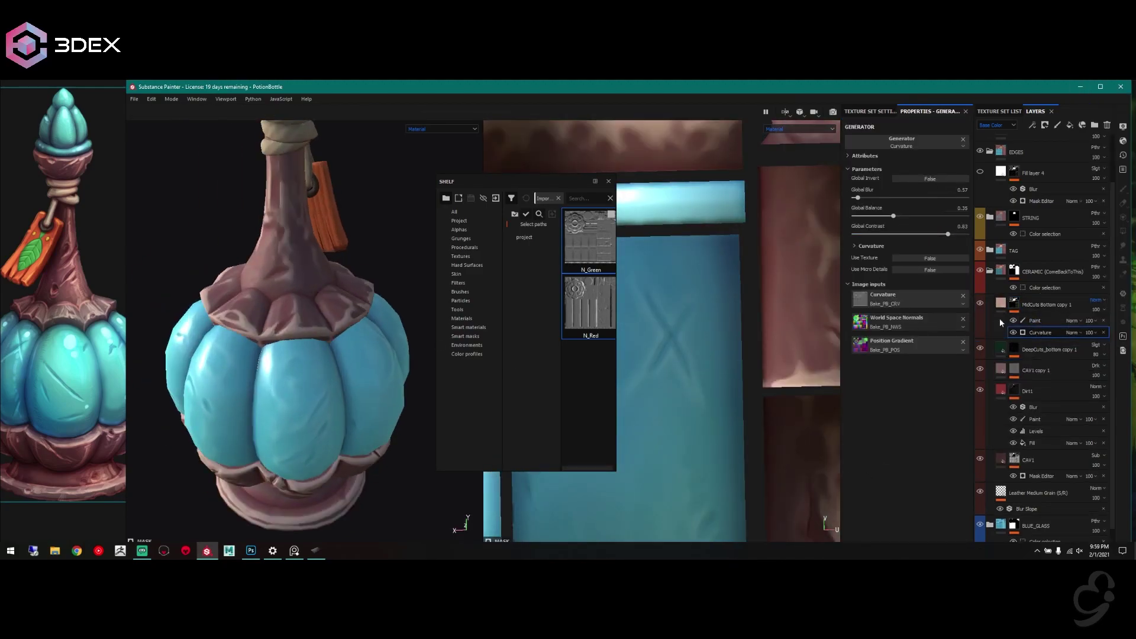
pyautogui.click(1041, 321)
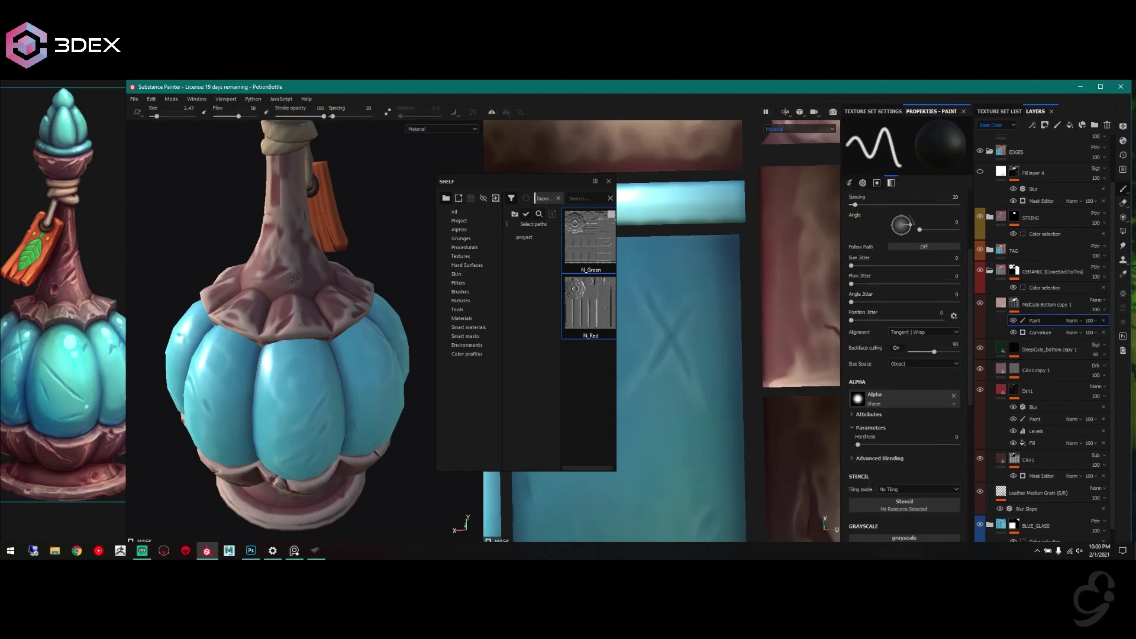
pyautogui.keyDown('alt'); pyautogui.moveTo(259, 295); pyautogui.dragTo(258, 313); pyautogui.keyUp('alt')
pyautogui.keyDown('ctrl'); pyautogui.moveTo(258, 313); pyautogui.dragTo(257, 325, button='right'); pyautogui.keyUp('ctrl')
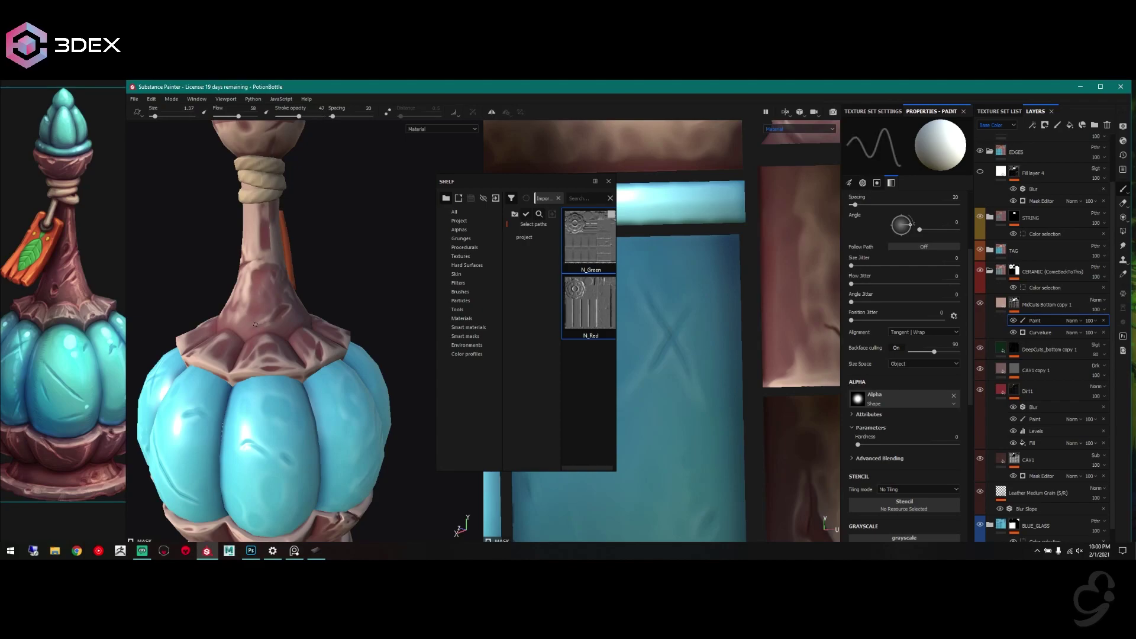
pyautogui.keyDown('alt'); pyautogui.moveTo(286, 295); pyautogui.dragTo(333, 297); pyautogui.keyUp('alt')
pyautogui.moveTo(590, 333); pyautogui.dragTo(1041, 304)
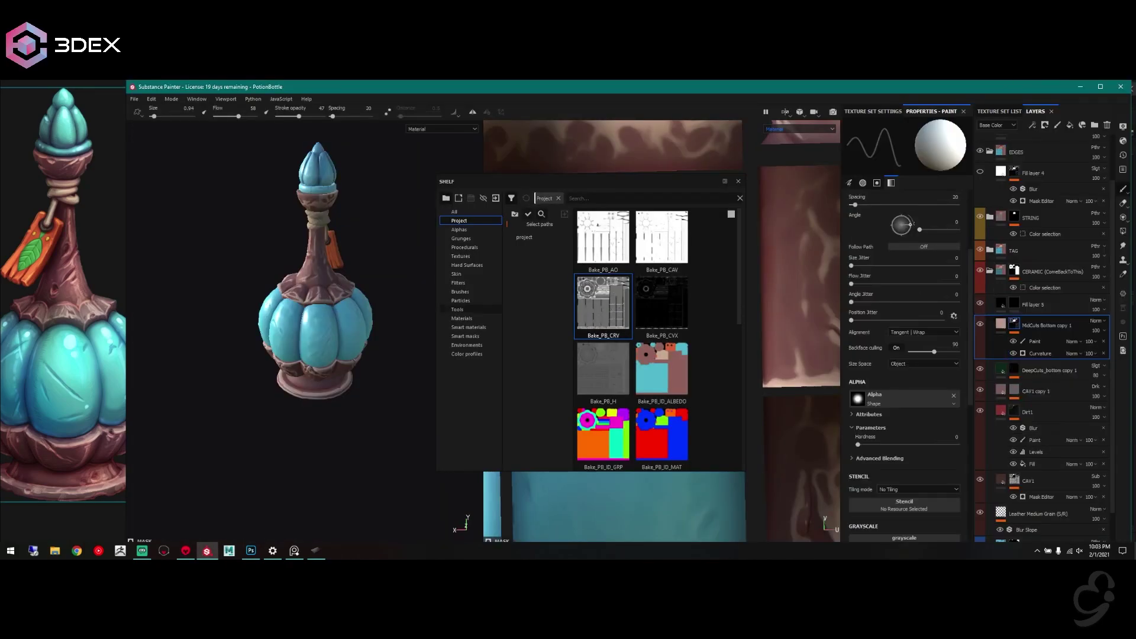
# Step: Raise the mask's Curvature generator contrast to 1
pyautogui.moveTo(913, 235); pyautogui.dragTo(967, 235)
pyautogui.click(930, 258)
pyautogui.click(911, 314)
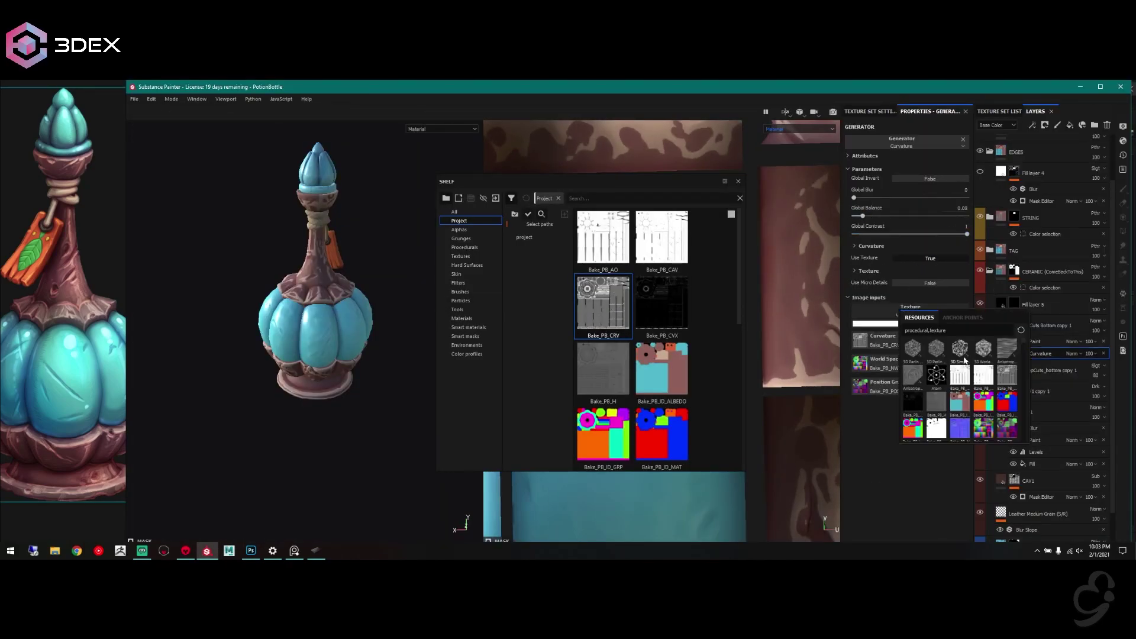
pyautogui.click(869, 270)
pyautogui.click(1034, 342)
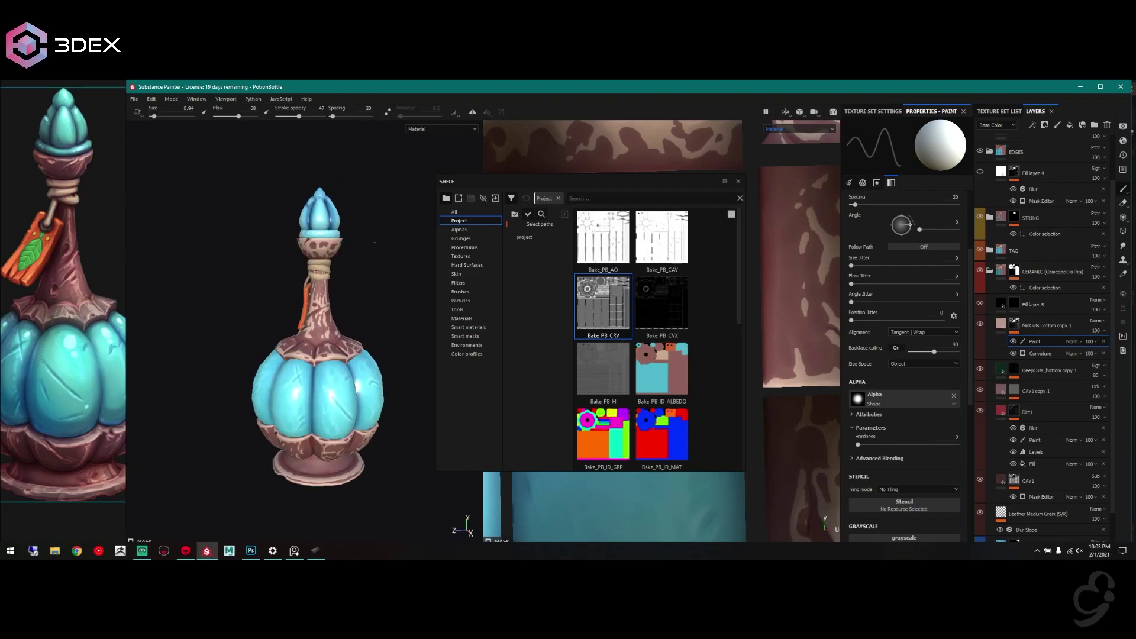
pyautogui.click(1040, 354)
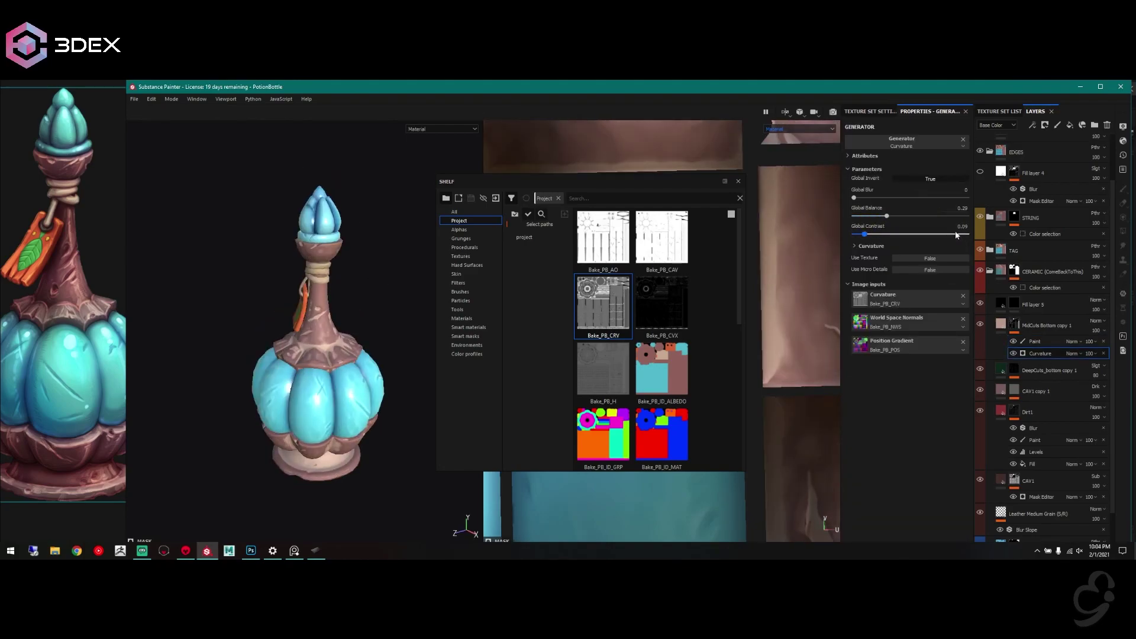
# Step: Add Fill and Levels effects to the mask, darkening it with Levels
pyautogui.click(1013, 325)
pyautogui.click(1032, 125)
pyautogui.click(1056, 172)
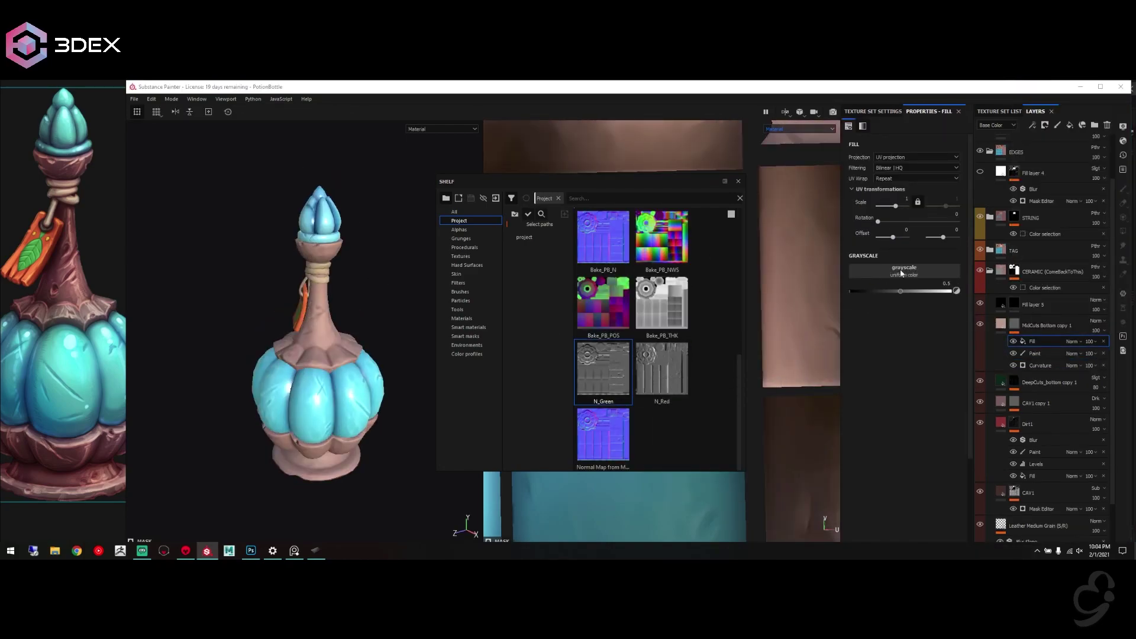
pyautogui.click(1032, 124)
pyautogui.click(1057, 195)
pyautogui.moveTo(908, 147)
pyautogui.mouseDown()
pyautogui.moveTo(921, 147)
pyautogui.moveTo(911, 150)
pyautogui.mouseUp()
pyautogui.press('m')
# Step: Lower the curvature balance to 0.01 and move Levels below the Curvature generator
pyautogui.click(1041, 365)
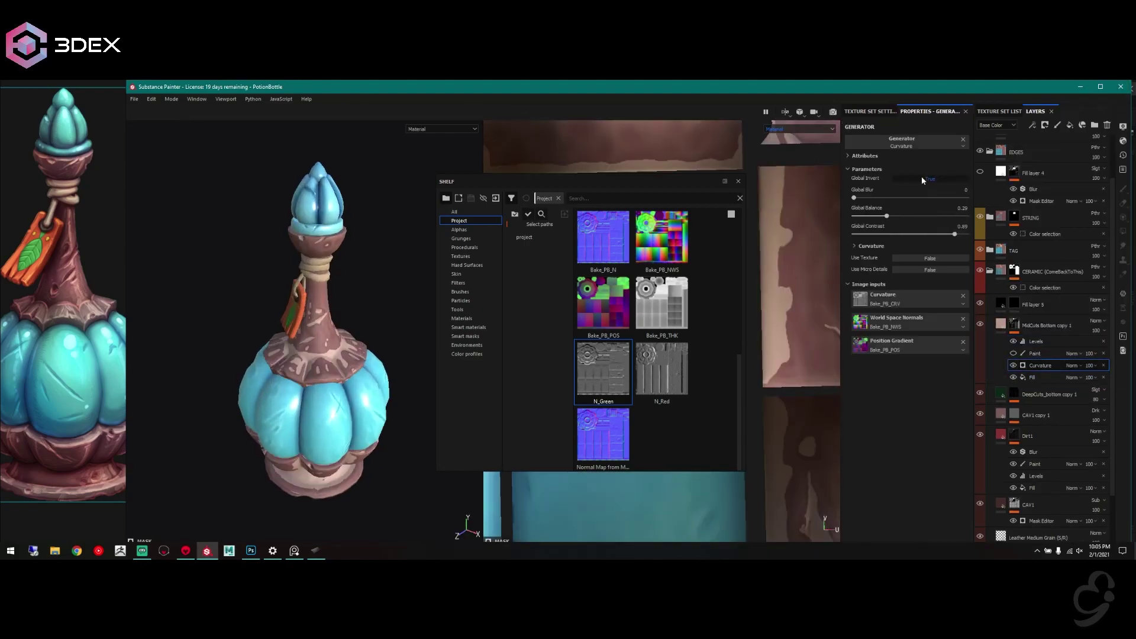
pyautogui.moveTo(848, 215); pyautogui.dragTo(850, 216)
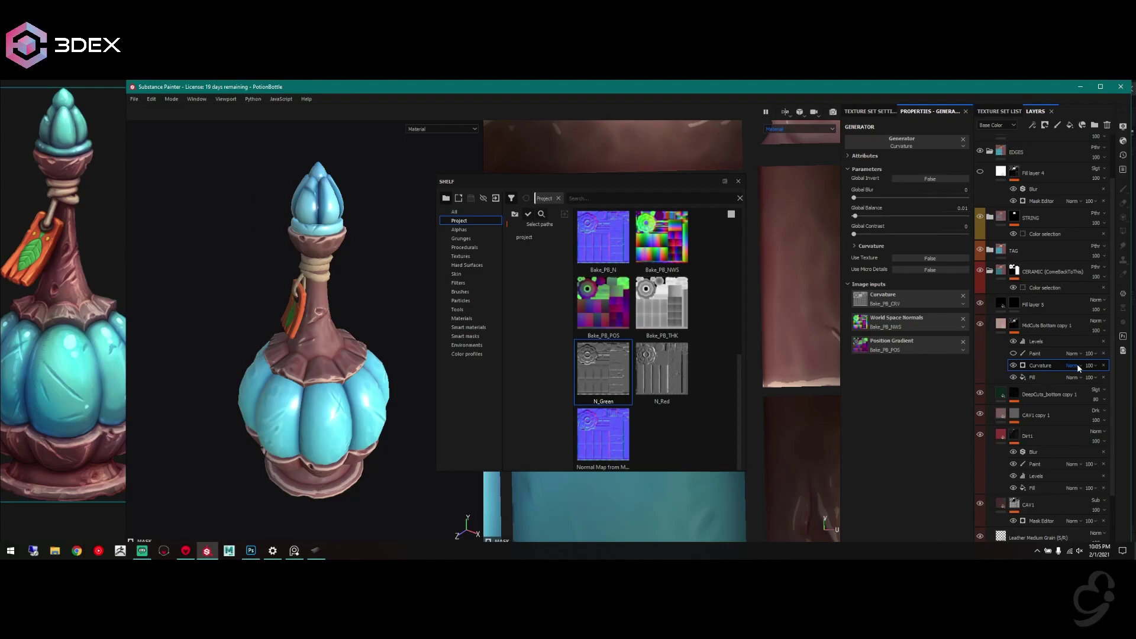
pyautogui.moveTo(1036, 341); pyautogui.dragTo(1042, 370)
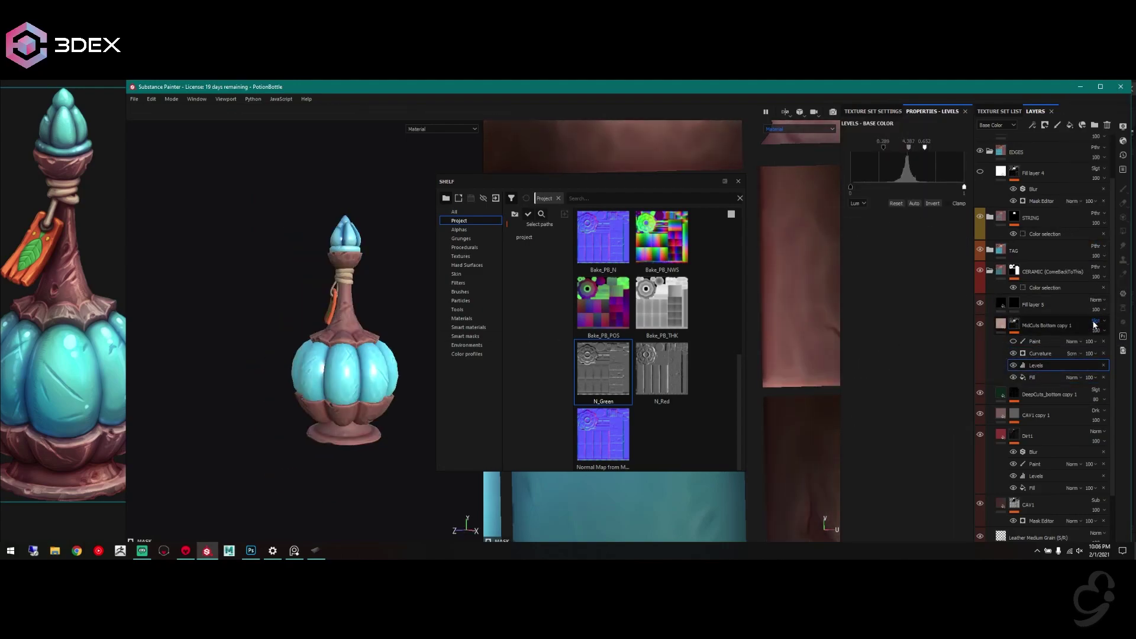
pyautogui.click(1035, 341)
# Step: Give the MidCuts Bottom copy 1 layer a light pink base colour
pyautogui.scroll(3, 357, 309)
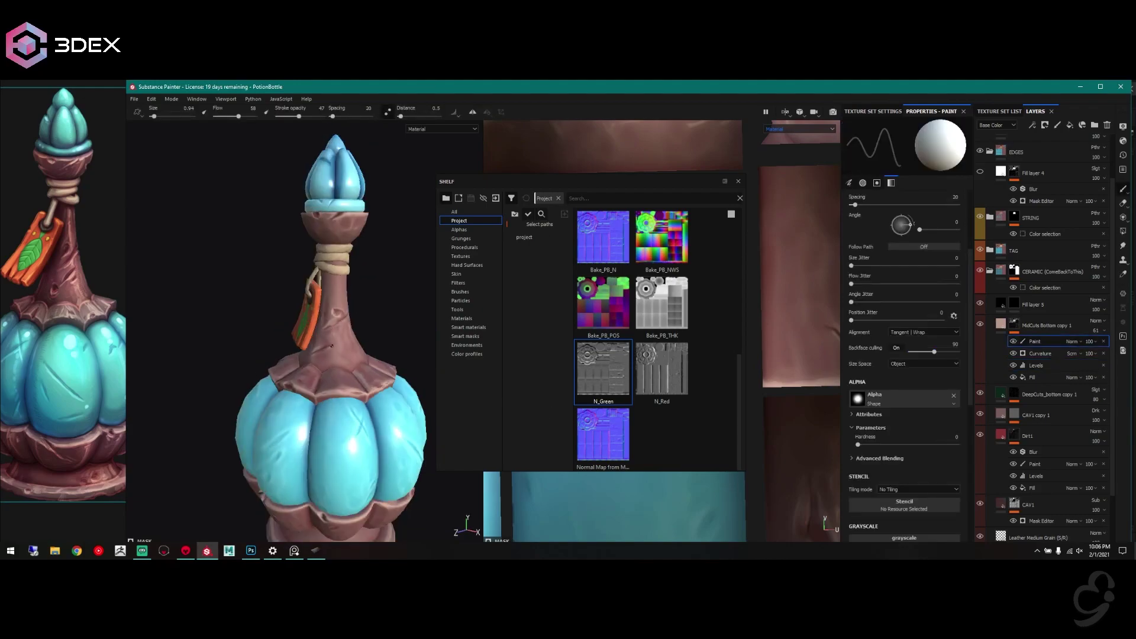
pyautogui.moveTo(327, 349)
pyautogui.keyDown('alt'); pyautogui.mouseDown()
pyautogui.moveTo(350, 325)
pyautogui.moveTo(343, 284)
pyautogui.moveTo(304, 257)
pyautogui.moveTo(332, 278)
pyautogui.moveTo(290, 309)
pyautogui.moveTo(322, 312)
pyautogui.mouseUp(); pyautogui.keyUp('alt')
pyautogui.scroll(-5, 282, 309)
pyautogui.scroll(5, 283, 308)
pyautogui.click(1006, 325)
pyautogui.click(904, 341)
pyautogui.click(897, 347)
pyautogui.press('f')
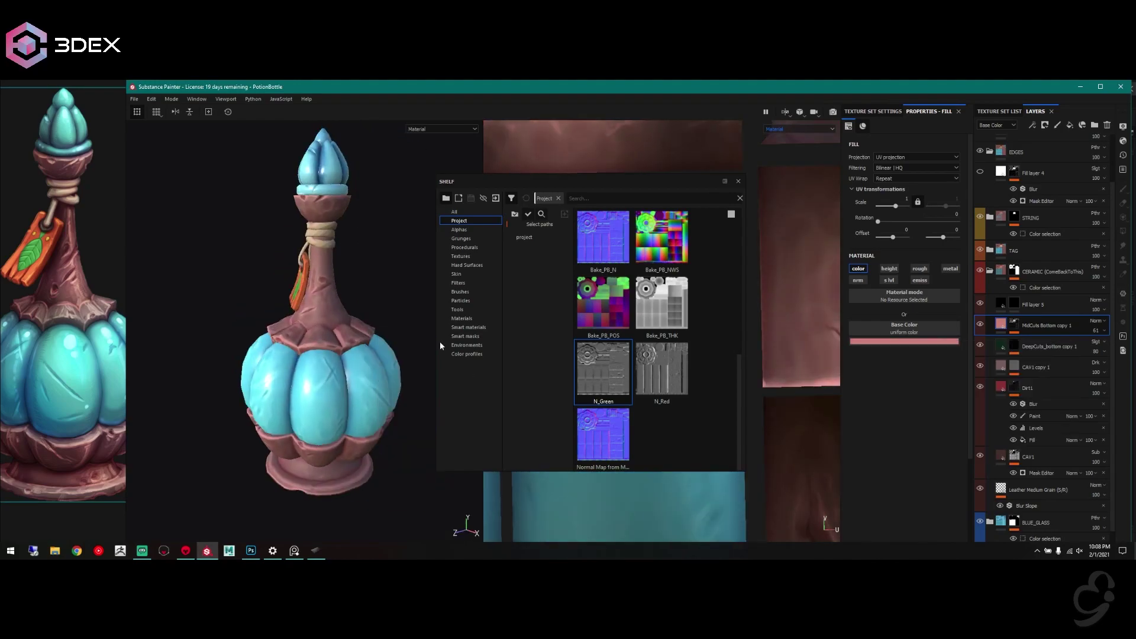
# Step: Select the mask's paint effect and orbit the bottle to check the highlights around the tag
pyautogui.click(1035, 342)
pyautogui.scroll(3, 311, 331)
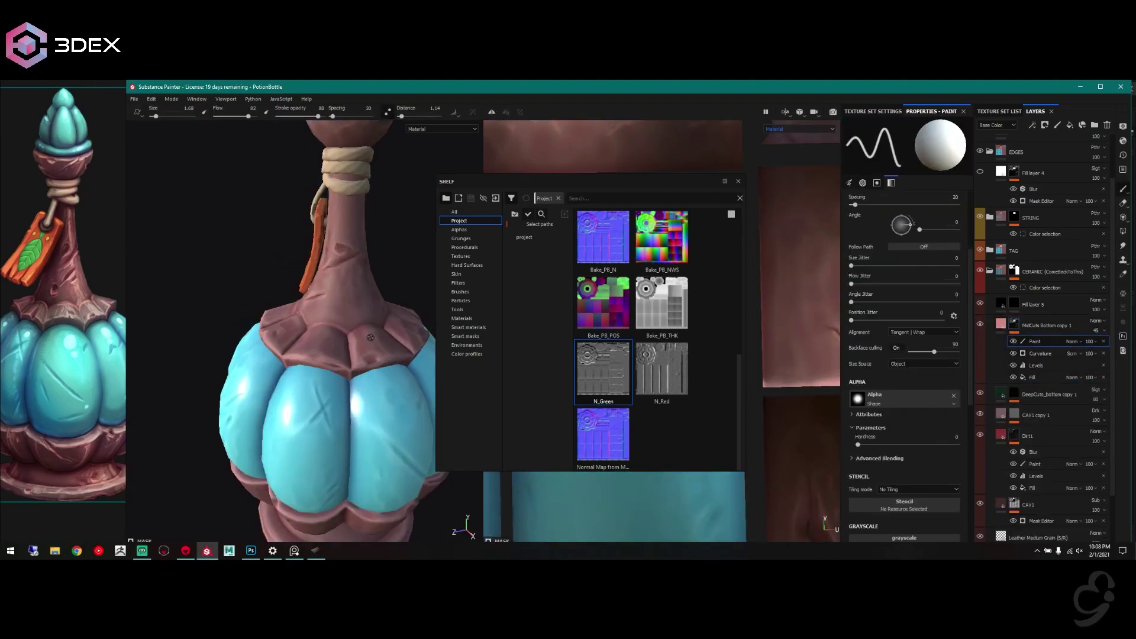
pyautogui.moveTo(371, 338)
pyautogui.keyDown('alt'); pyautogui.mouseDown()
pyautogui.moveTo(267, 355)
pyautogui.moveTo(350, 351)
pyautogui.moveTo(363, 332)
pyautogui.mouseUp(); pyautogui.keyUp('alt')
pyautogui.keyDown('alt'); pyautogui.moveTo(378, 379); pyautogui.dragTo(414, 373); pyautogui.keyUp('alt')
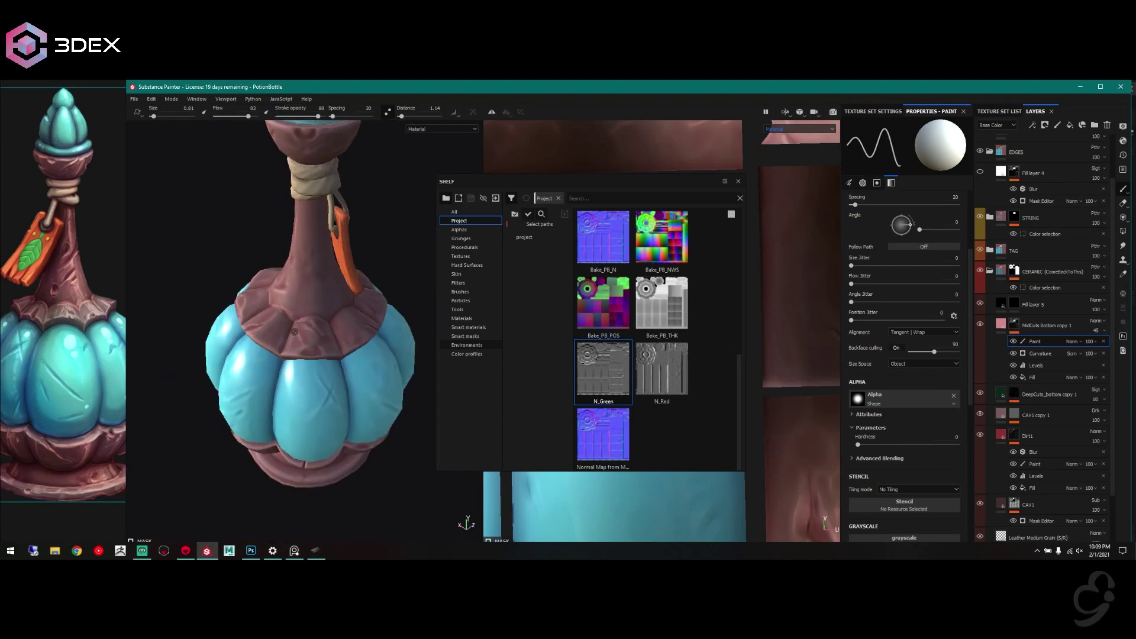
pyautogui.keyDown('alt'); pyautogui.moveTo(326, 324); pyautogui.dragTo(236, 342); pyautogui.keyUp('alt')
pyautogui.keyDown('alt'); pyautogui.moveTo(307, 336); pyautogui.dragTo(441, 315); pyautogui.keyUp('alt')
pyautogui.keyDown('alt'); pyautogui.moveTo(335, 353); pyautogui.dragTo(363, 322); pyautogui.keyUp('alt')
pyautogui.keyDown('alt'); pyautogui.moveTo(298, 303); pyautogui.dragTo(202, 307); pyautogui.keyUp('alt')
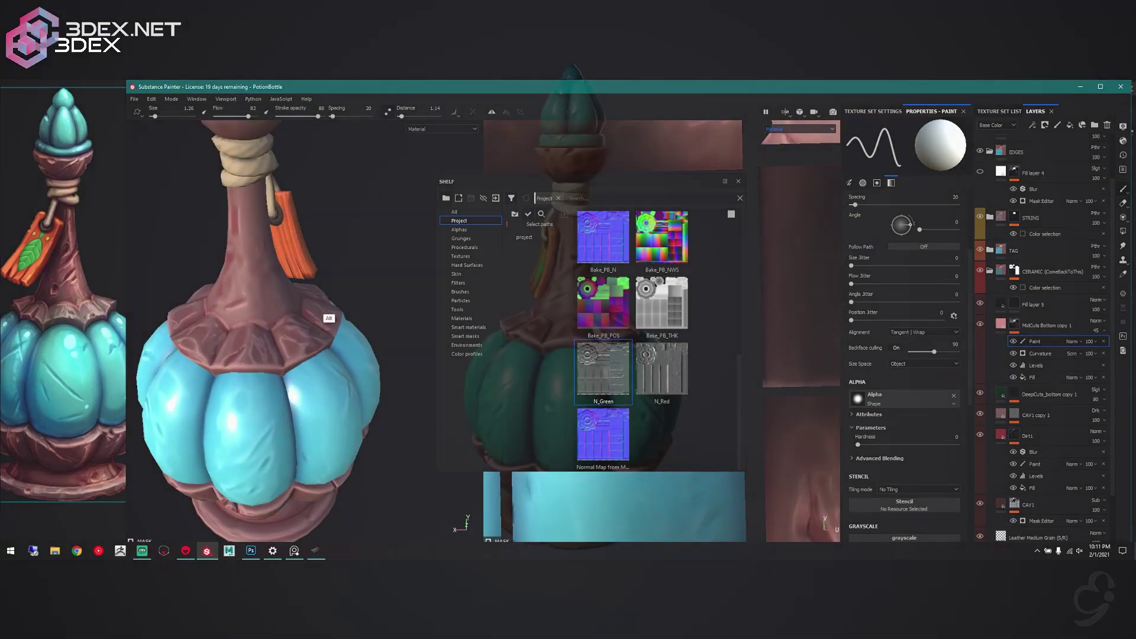